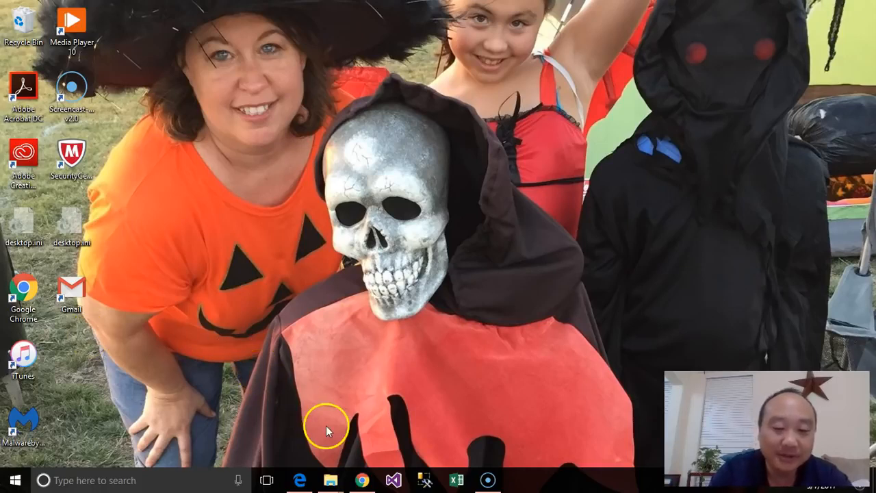
Close the appraisal page already open in Chrome and search Google for "tarrant cad" in a new window.
click(358, 469)
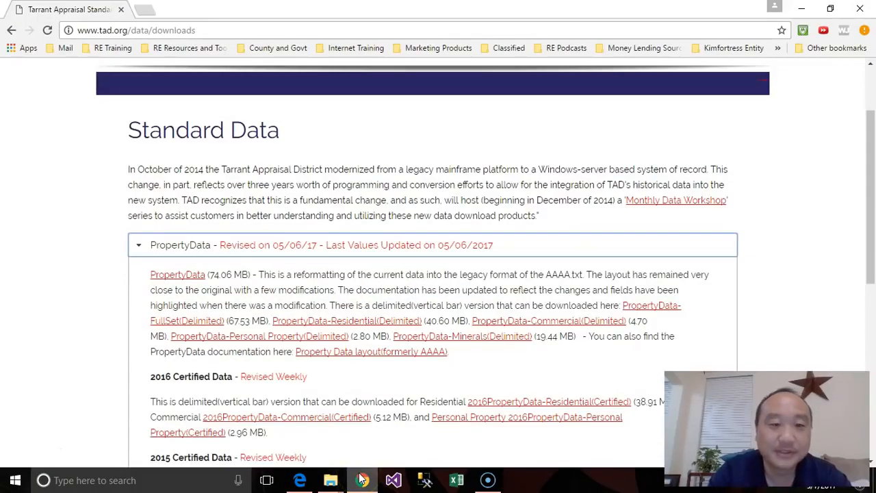
click(120, 11)
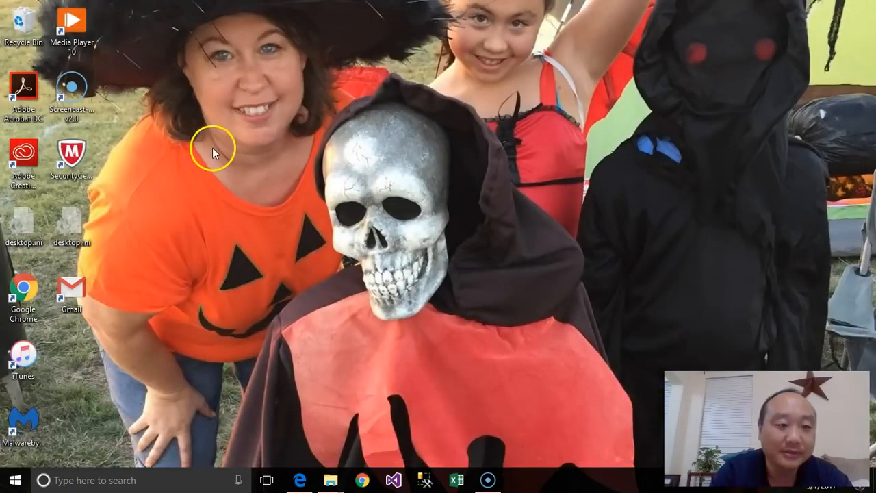
click(363, 480)
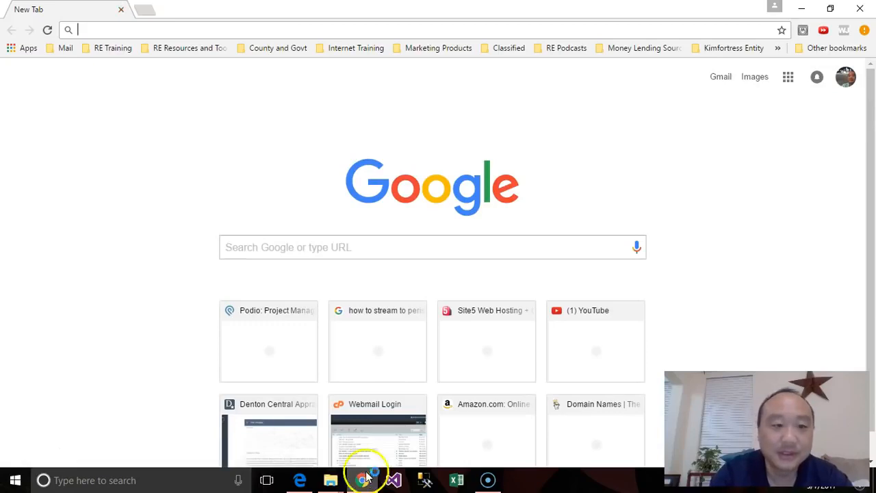
click(378, 250)
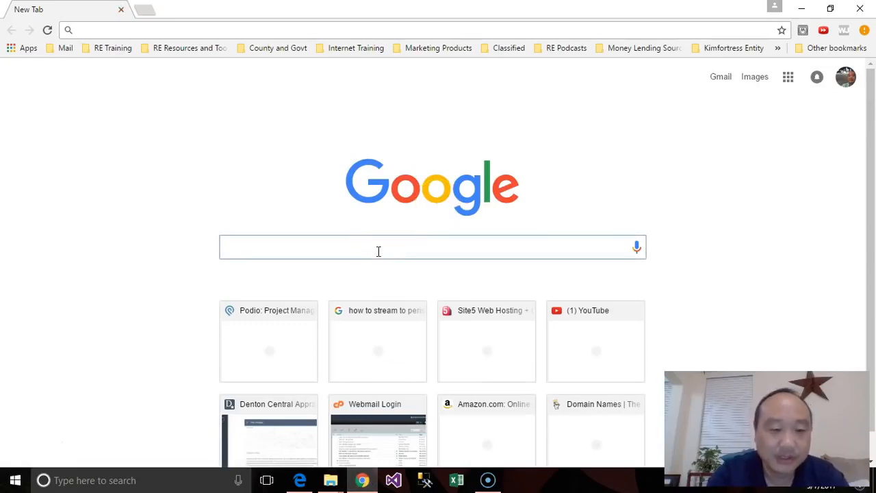
text(tara)
key(BackSpace)
text(rrant cad)
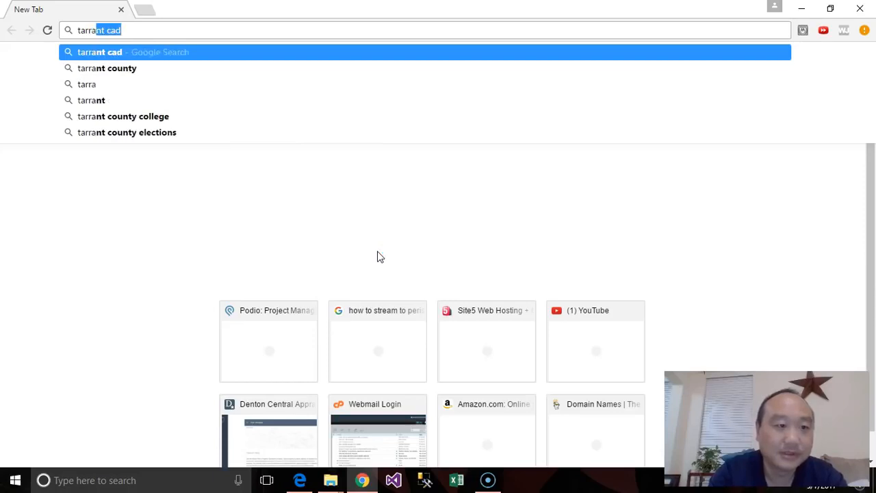
key(Return)
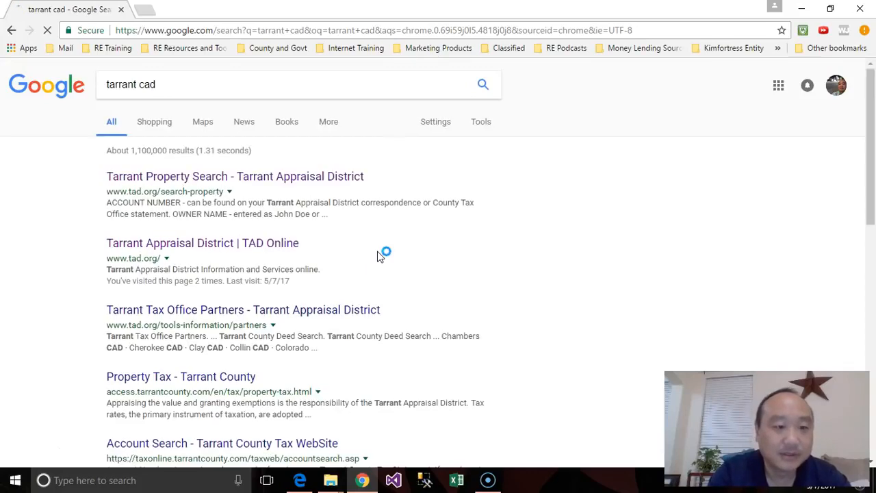
Open the Tarrant Appraisal District site's Standard data downloads page and expand the PropertyData section to view its download files.
click(185, 245)
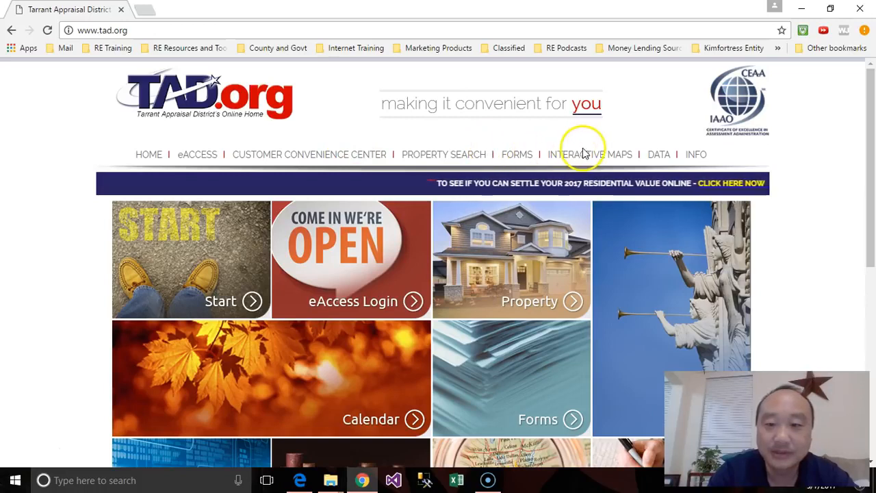
mouse_move(649, 156)
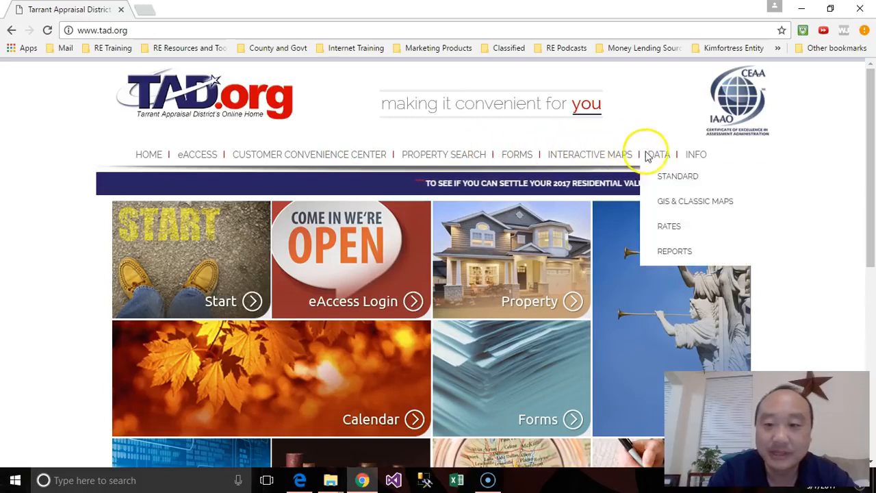
click(674, 178)
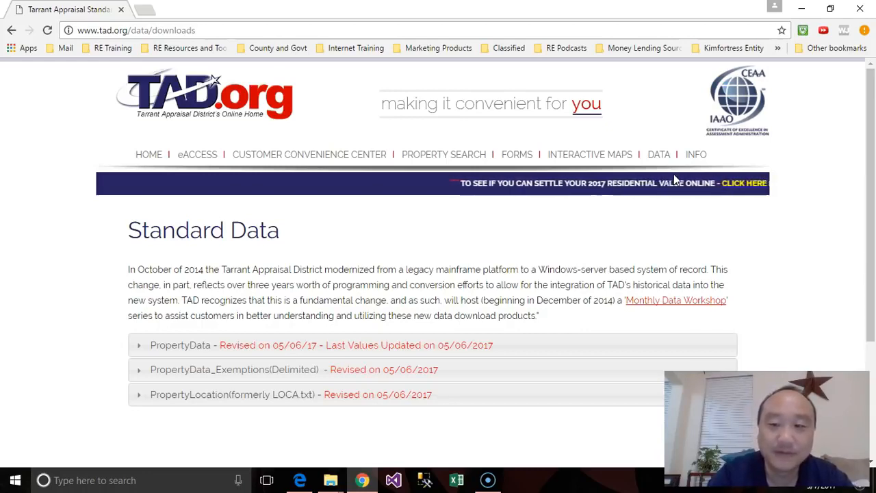
click(664, 163)
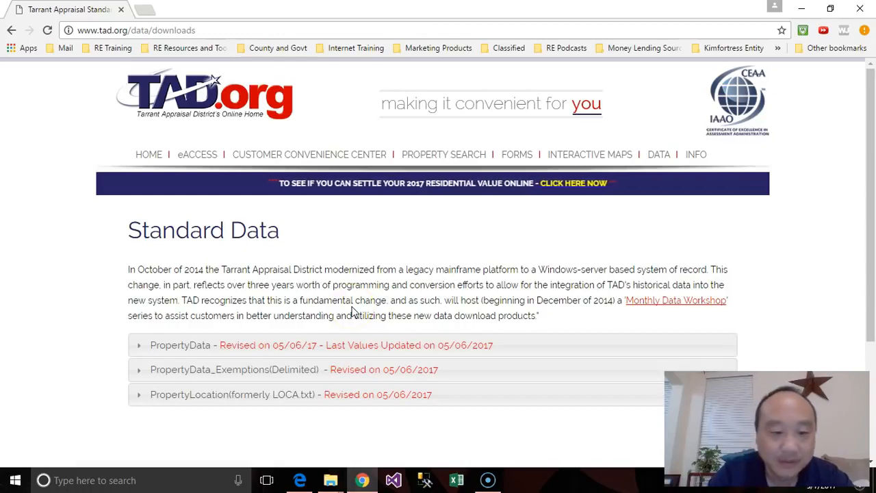
click(146, 346)
drag(864, 186, 864, 263)
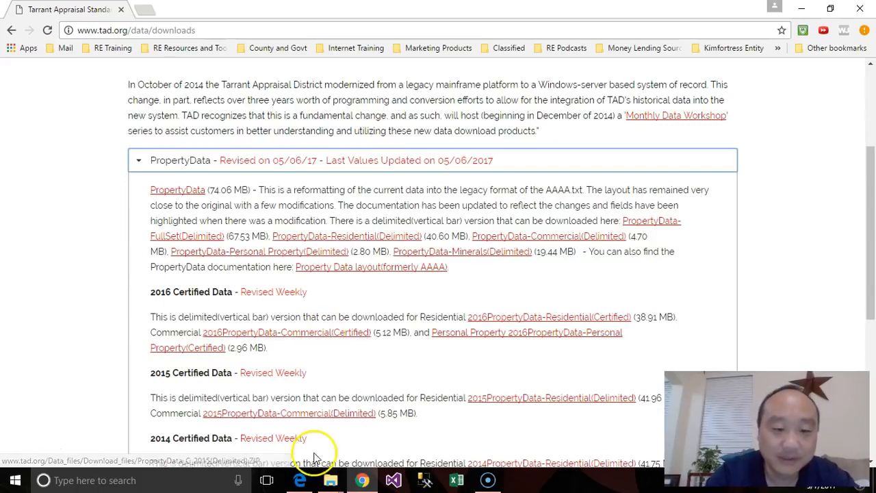
Switch to File Explorer and open the Tarrant folder inside Documents > Real_Estate > Leads.
click(331, 480)
click(431, 459)
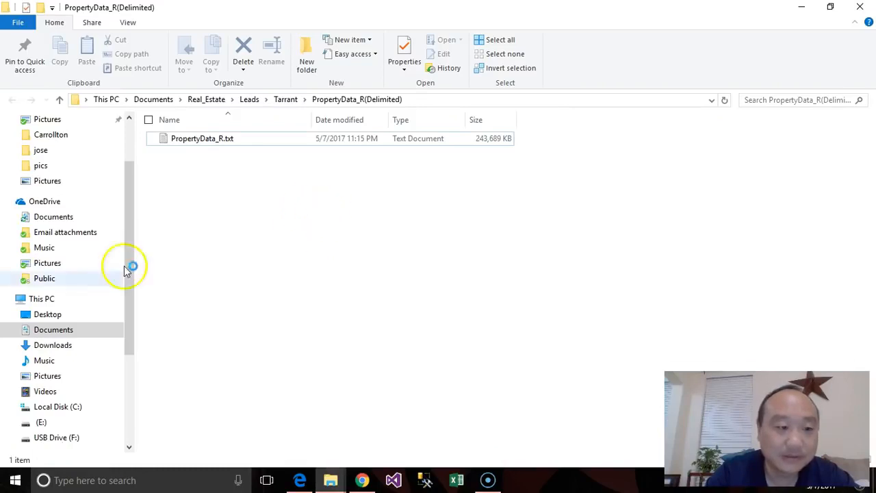
click(53, 330)
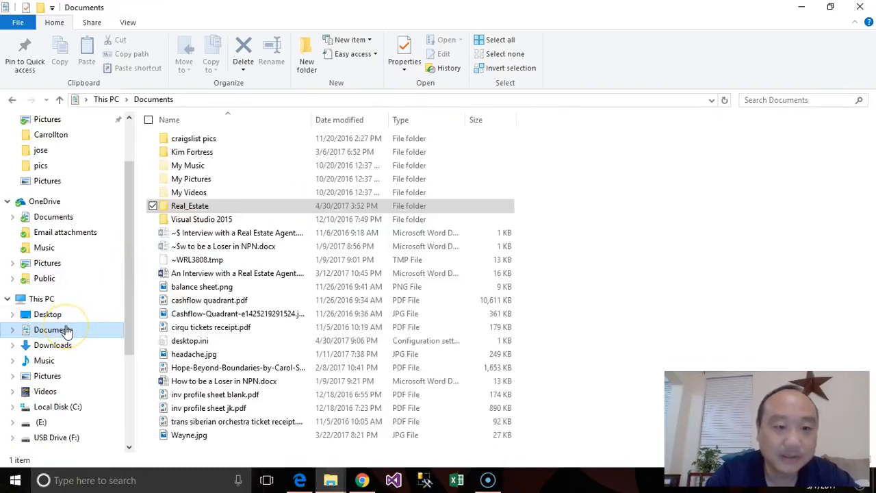
double_click(221, 210)
double_click(222, 210)
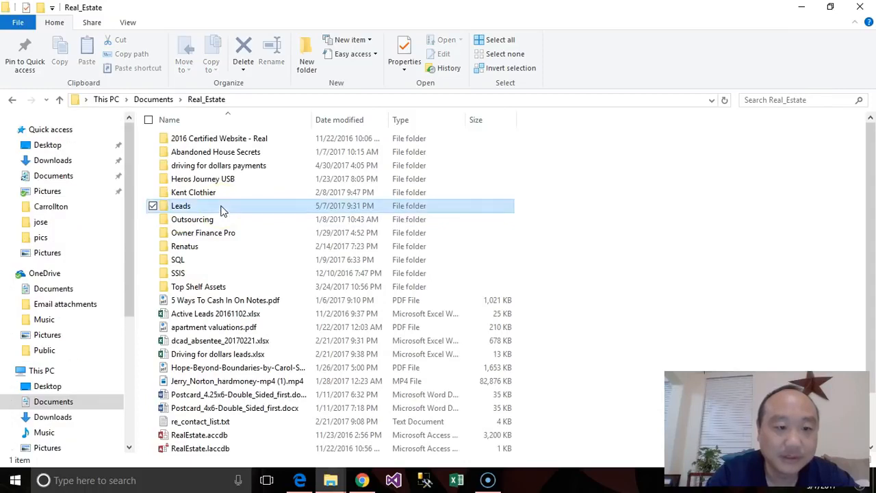
click(219, 170)
double_click(216, 178)
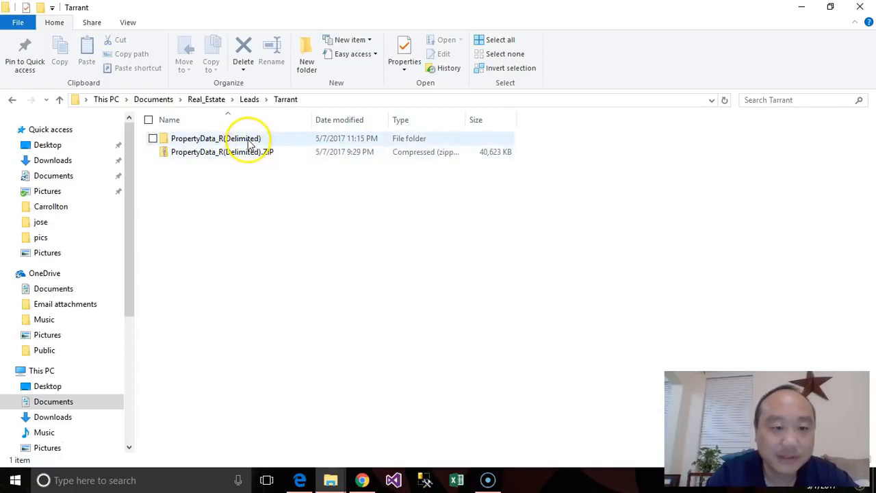
Extract PropertyData_R(Delimited).ZIP to its suggested destination folder, replacing the existing PropertyData_R.txt.
click(253, 160)
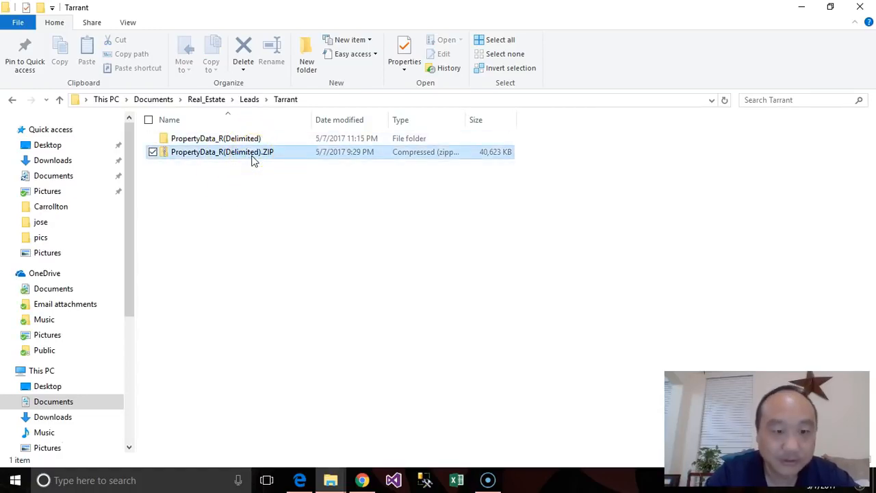
right_click(252, 155)
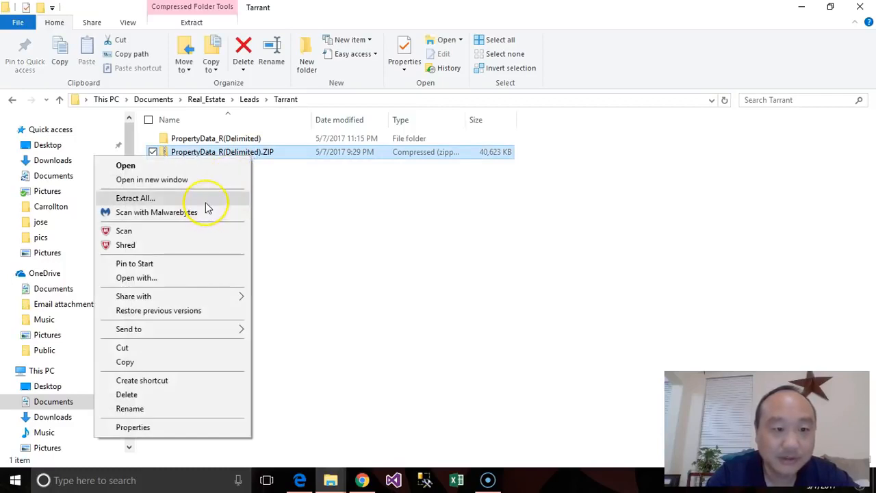
click(206, 200)
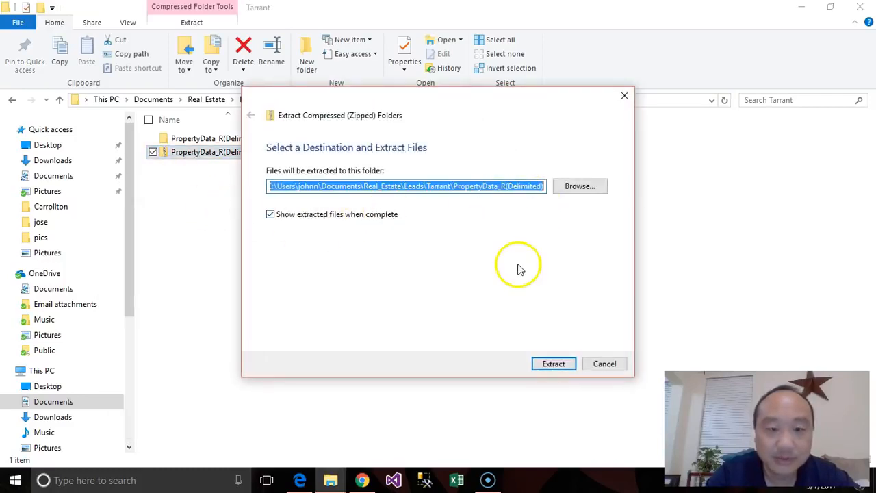
click(553, 364)
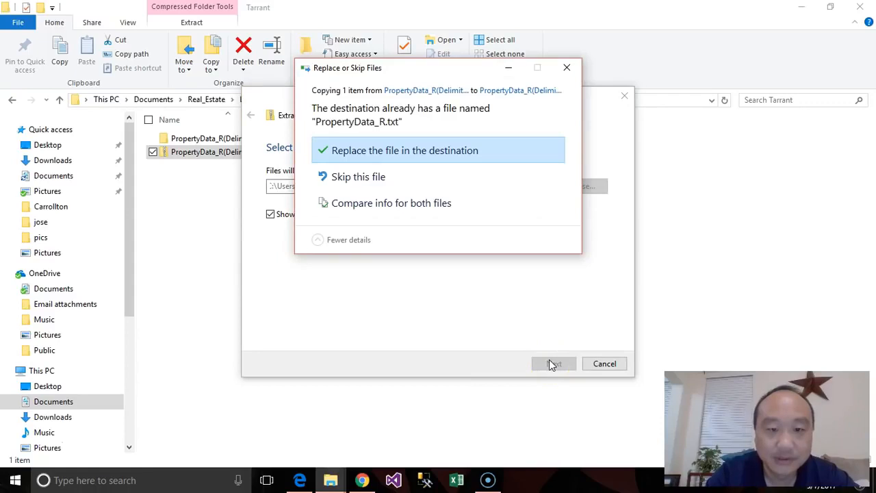
click(432, 152)
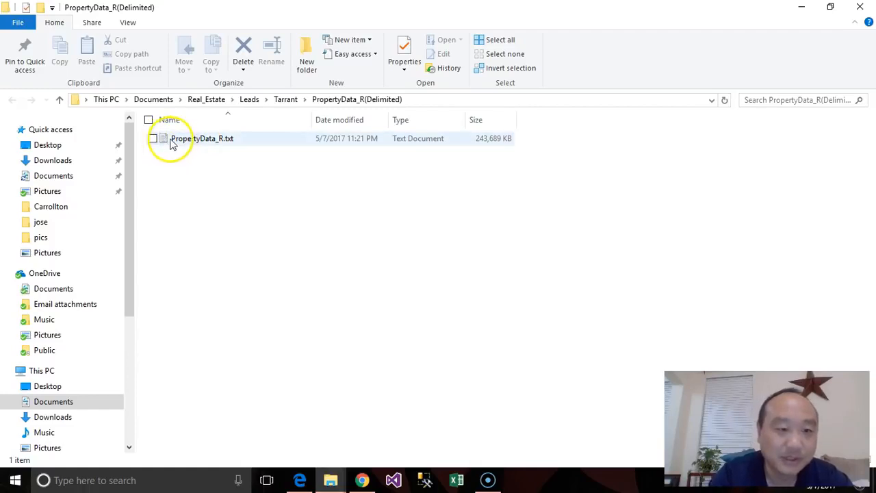
Rename the extracted text file PropertyData_R.txt as Tarrant Residential 2017.txt.
double_click(207, 139)
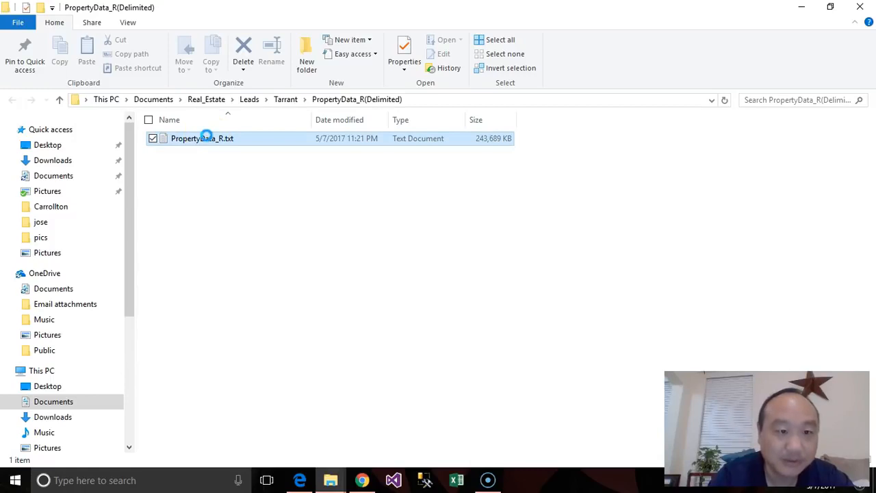
right_click(207, 138)
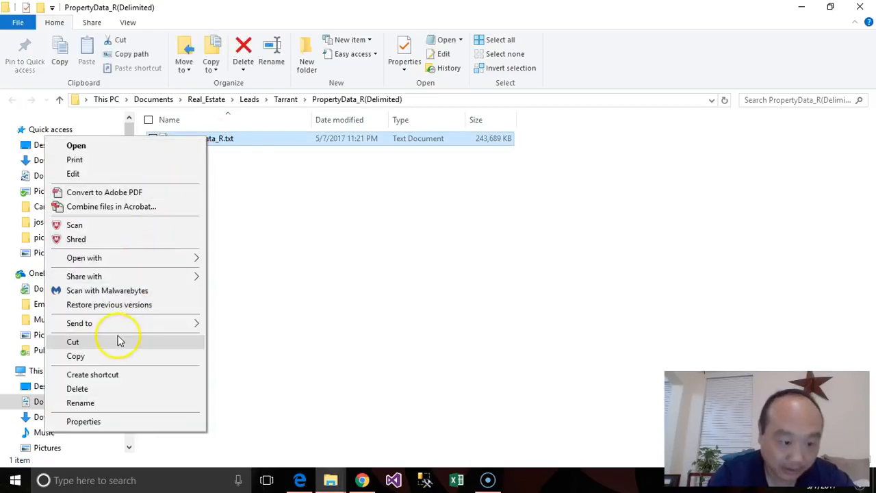
click(107, 405)
text(Tarrant Residential 2017.txt)
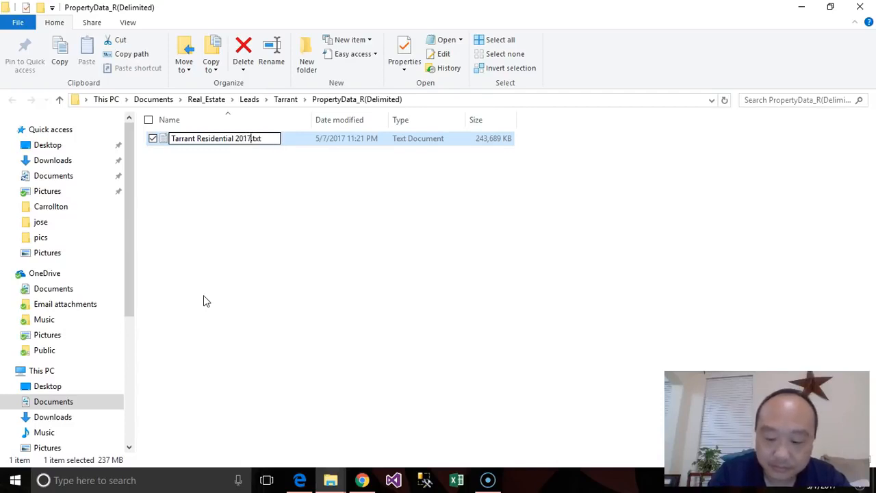
key(Return)
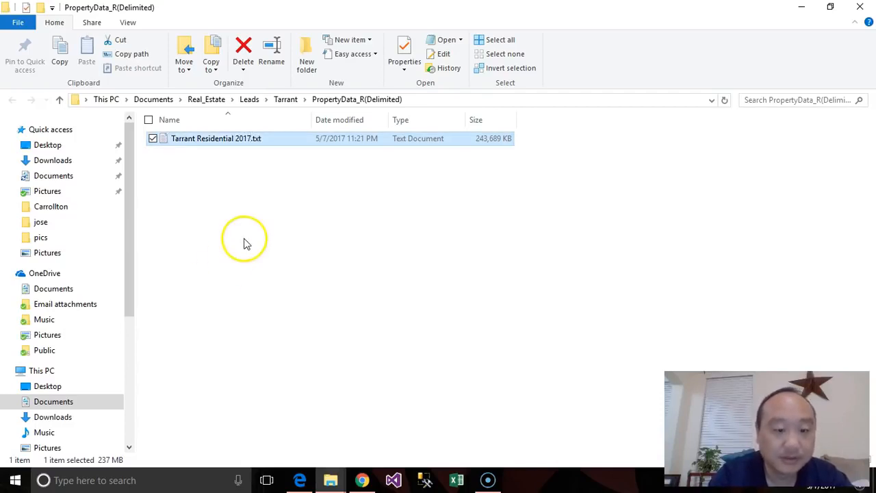
Switch to Excel and create a blank workbook.
click(460, 481)
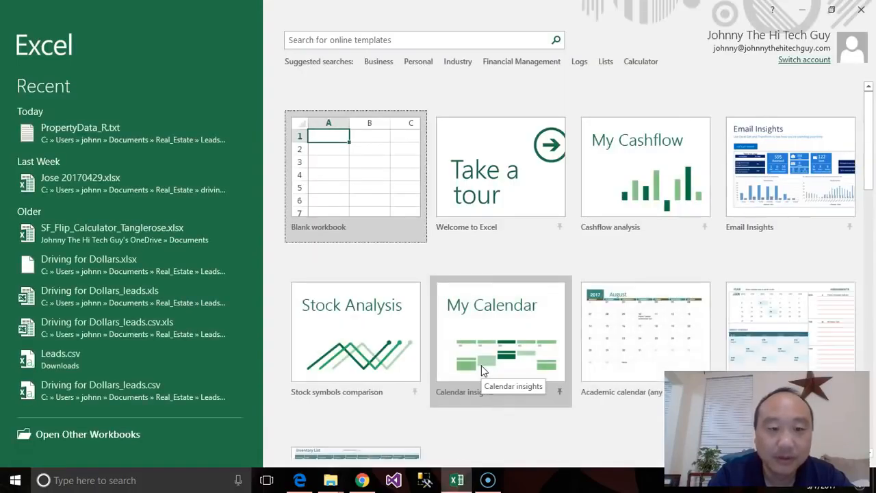
click(344, 178)
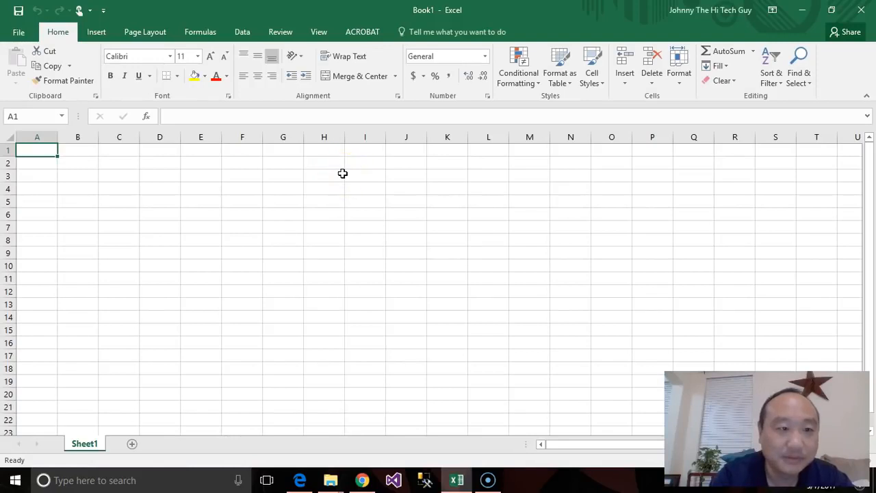
Try to open PropertyData_R.txt from the list of recent files.
click(20, 33)
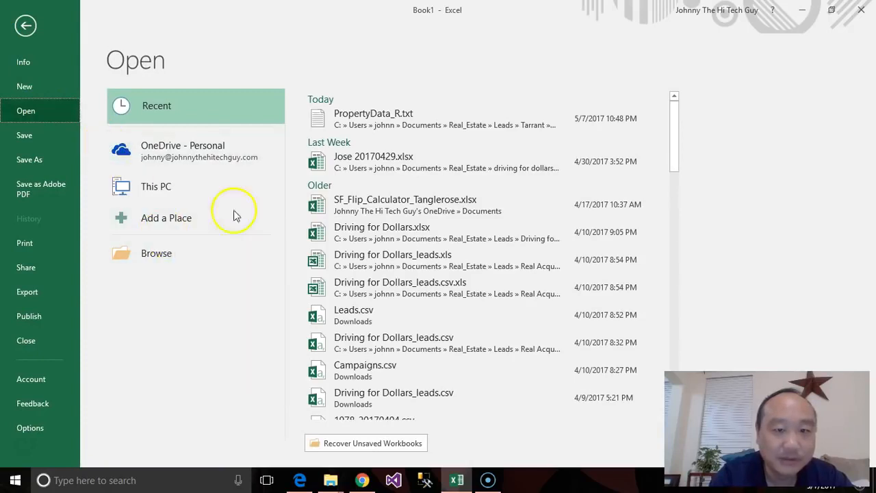
click(382, 121)
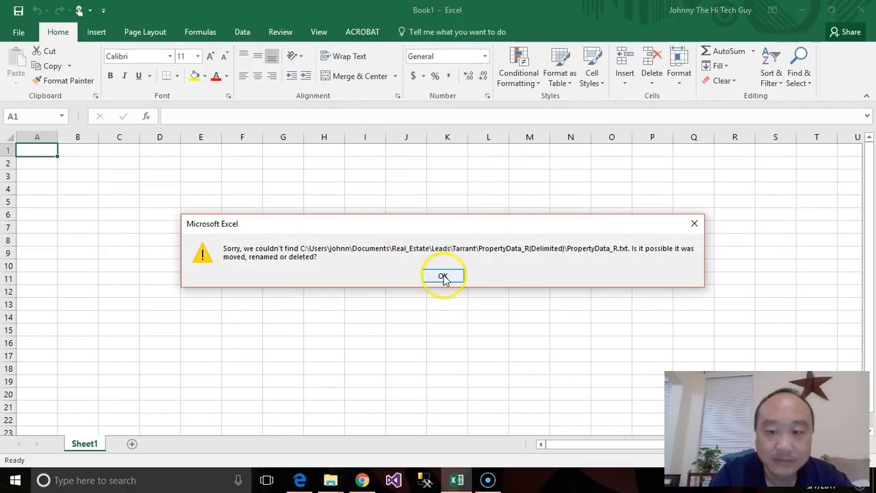
click(444, 276)
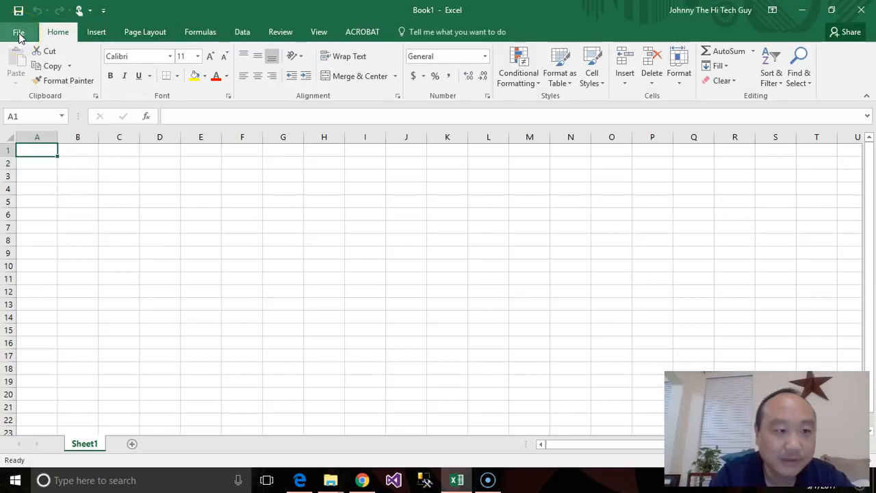
Browse for a file to open in This PC's Documents folder, under Real_Estate > Leads > Tarrant > PropertyData_R(Delimited).
click(19, 36)
click(19, 36)
click(19, 34)
click(18, 32)
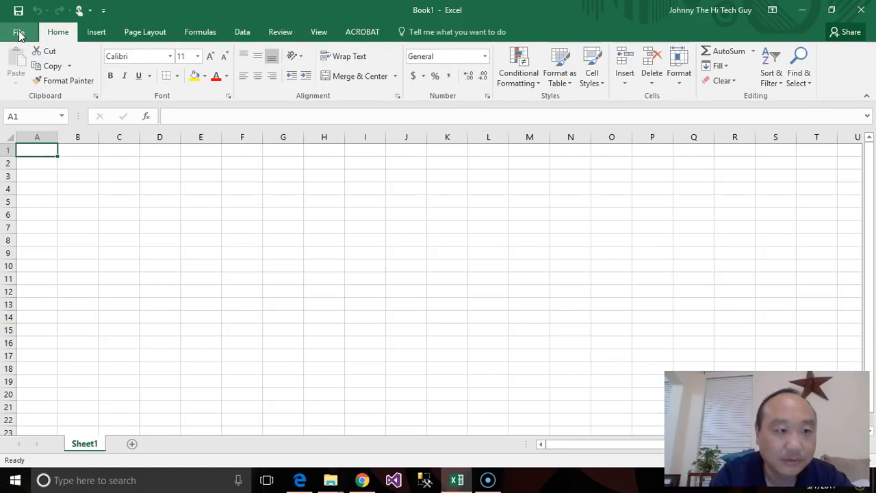
click(18, 34)
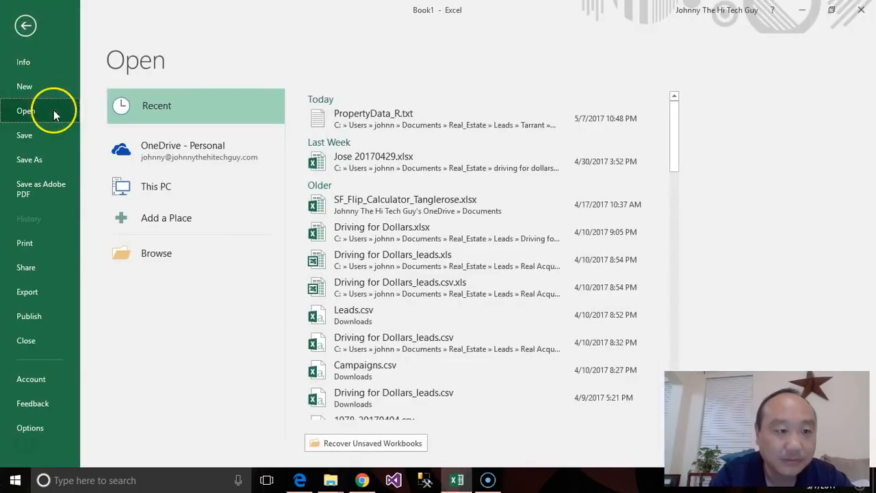
click(156, 255)
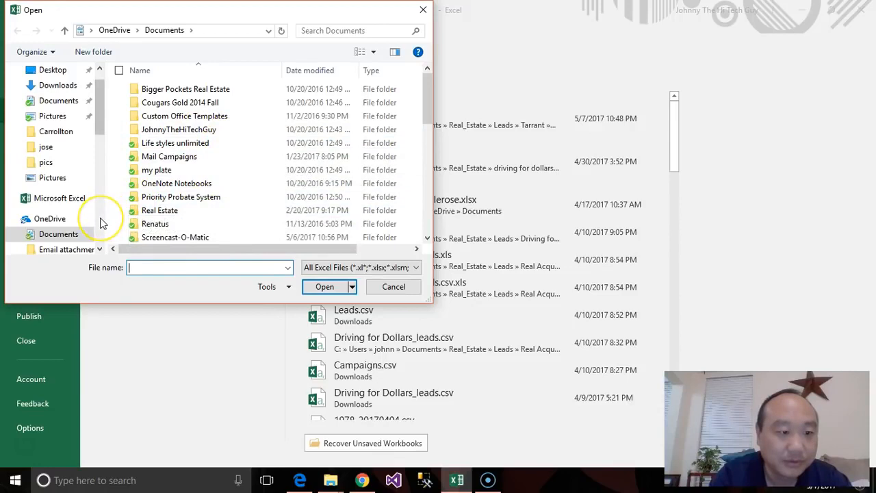
scroll(99, 220, down, 4)
click(67, 167)
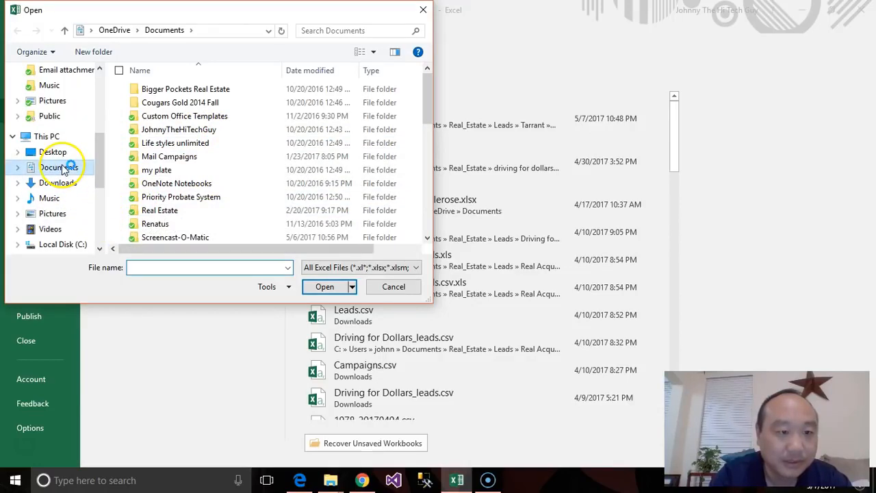
double_click(164, 156)
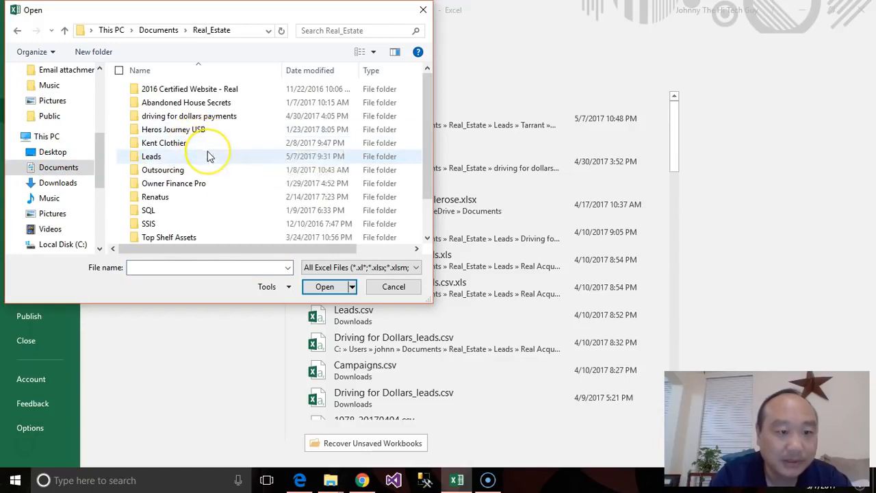
double_click(209, 156)
double_click(195, 129)
double_click(196, 90)
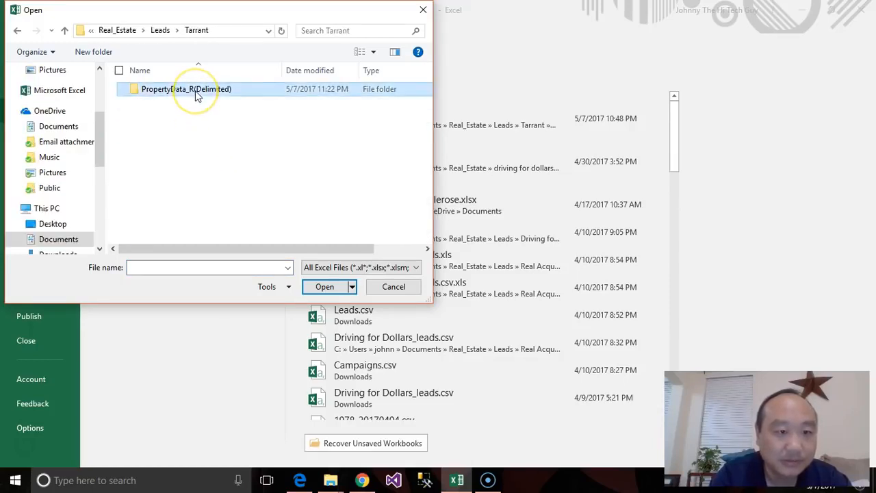
Show all file types in the folder and open Tarrant Residential 2017.txt.
click(319, 268)
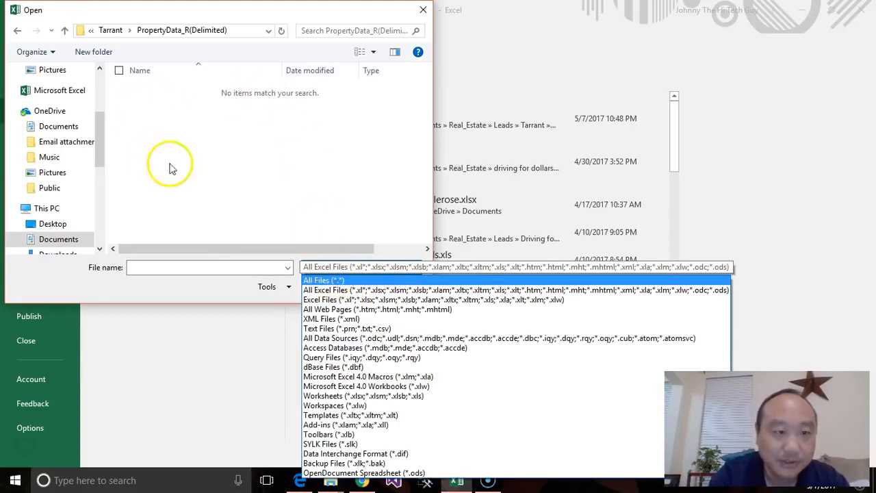
click(370, 281)
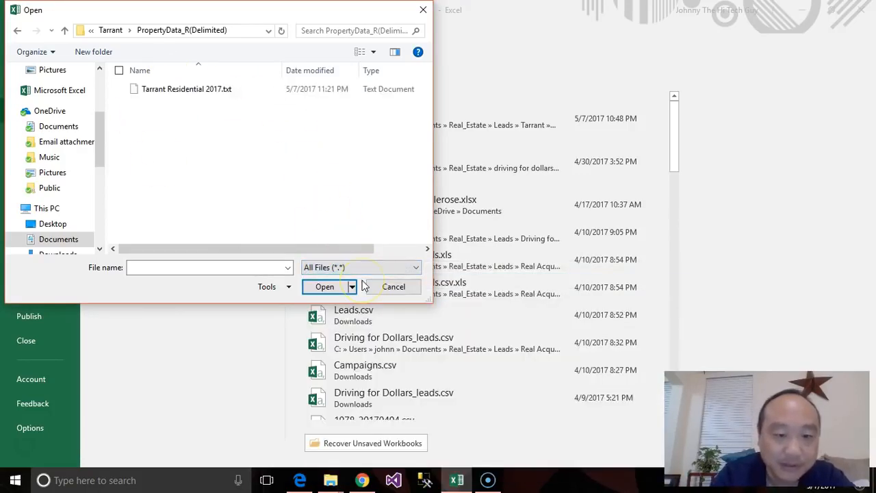
double_click(212, 93)
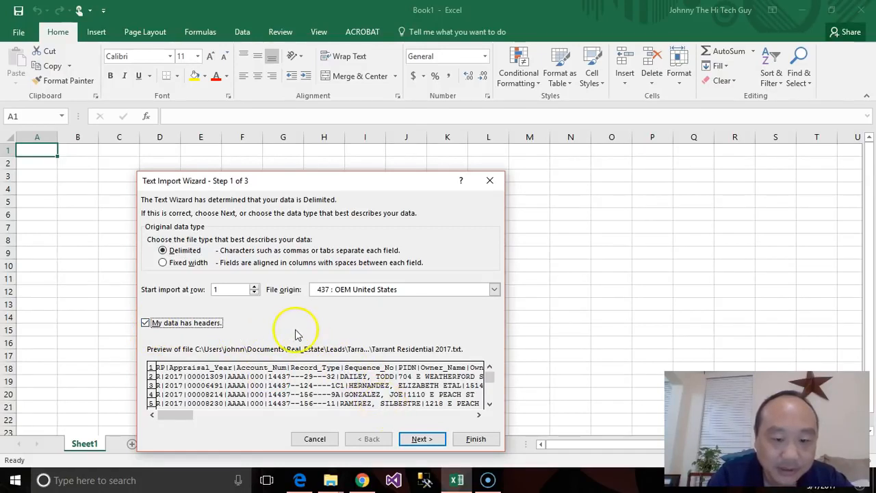
Import the text as delimited data with headers, using only the custom delimiter "|" and the General column format.
click(417, 439)
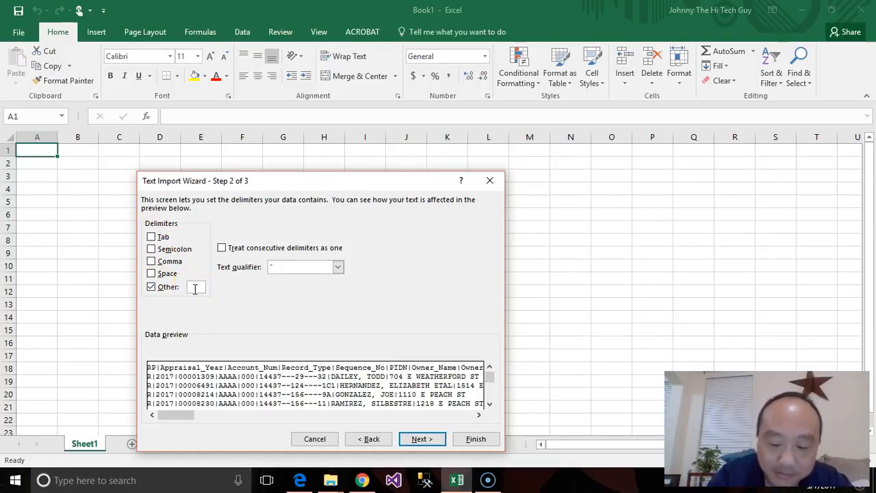
text(|)
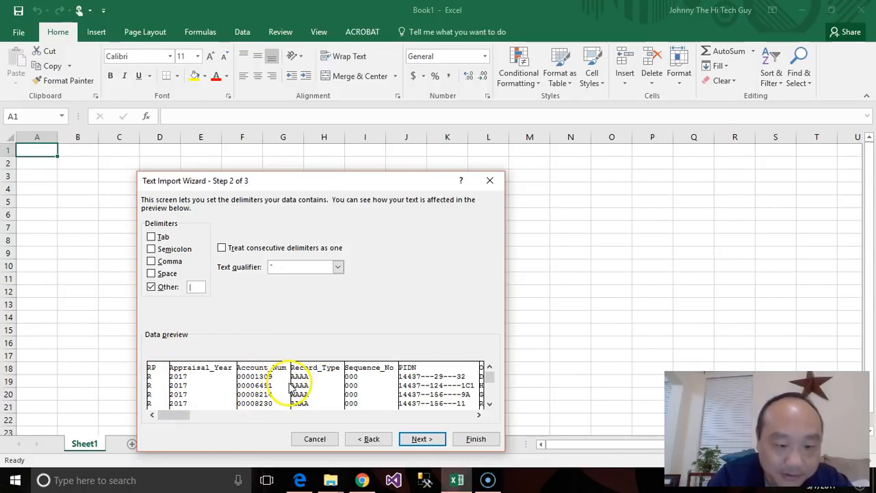
click(421, 445)
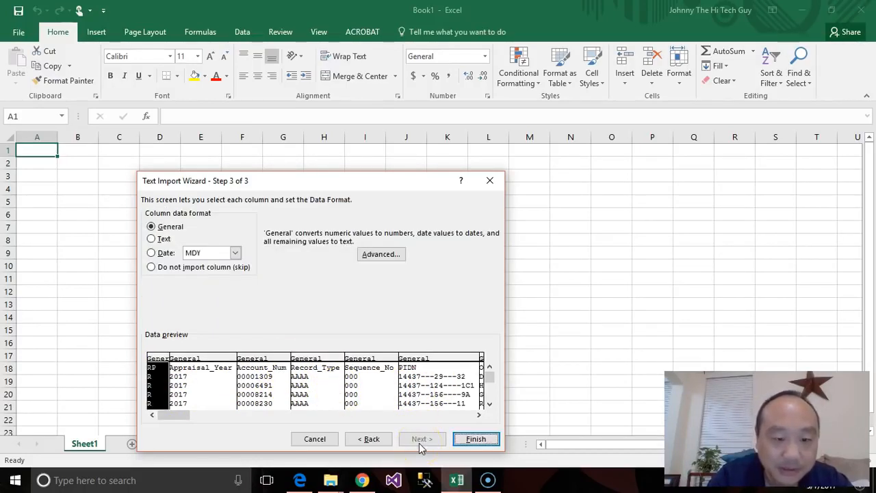
click(473, 440)
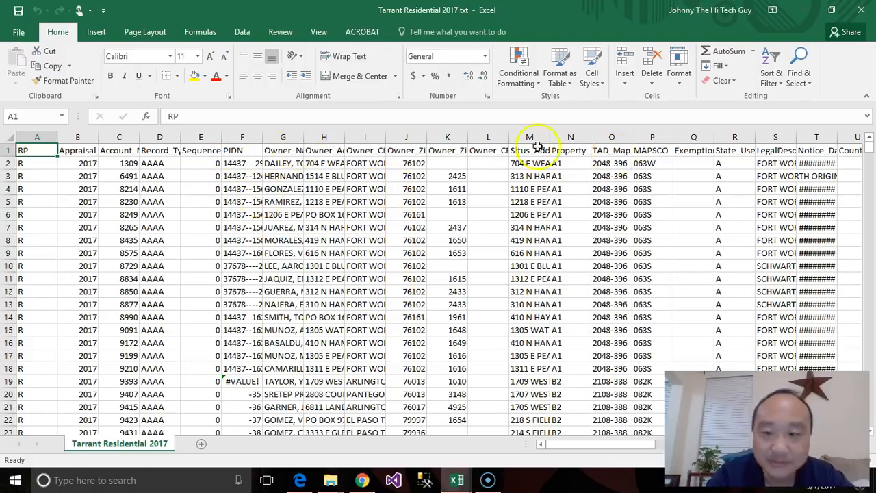
Convert the imported data range into a table with headers.
click(97, 34)
click(110, 59)
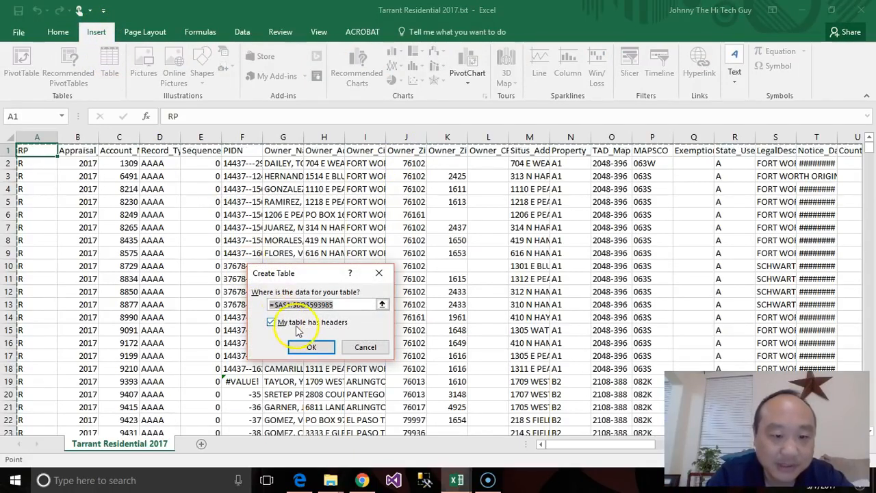
click(312, 347)
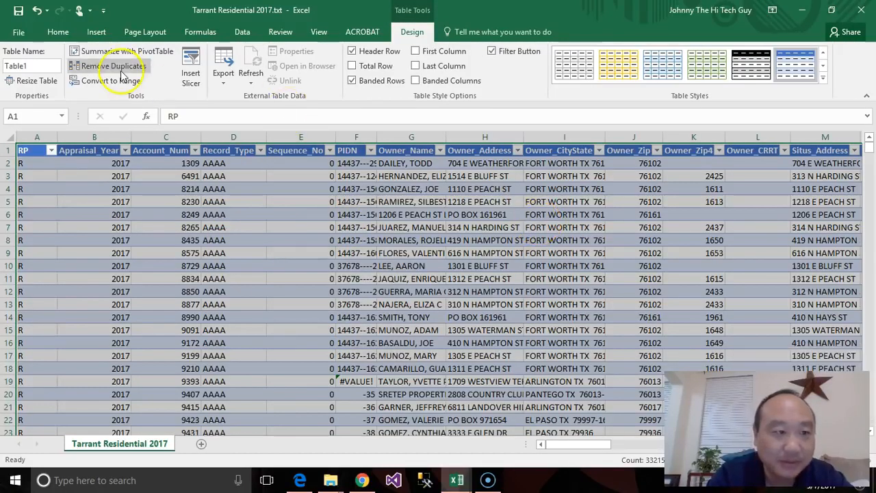
Save the file in its current folder as an Excel Workbook named Tarrant Residential 2017.xlsx.
click(30, 32)
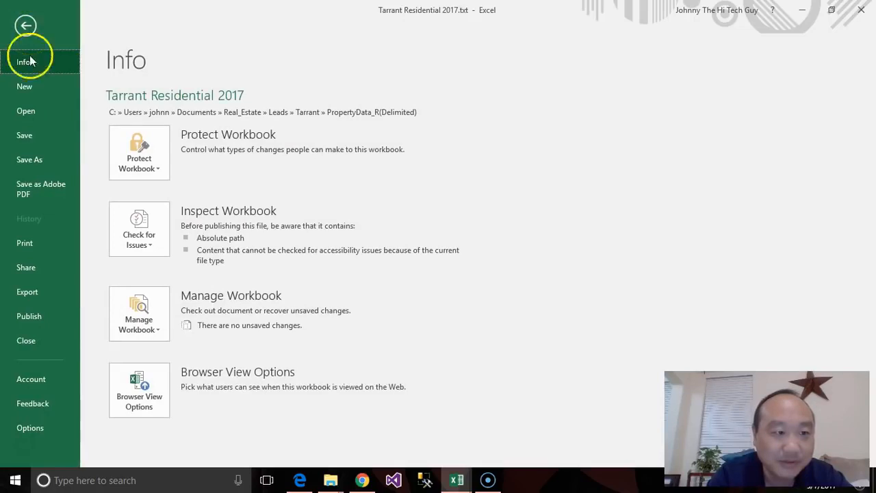
click(43, 160)
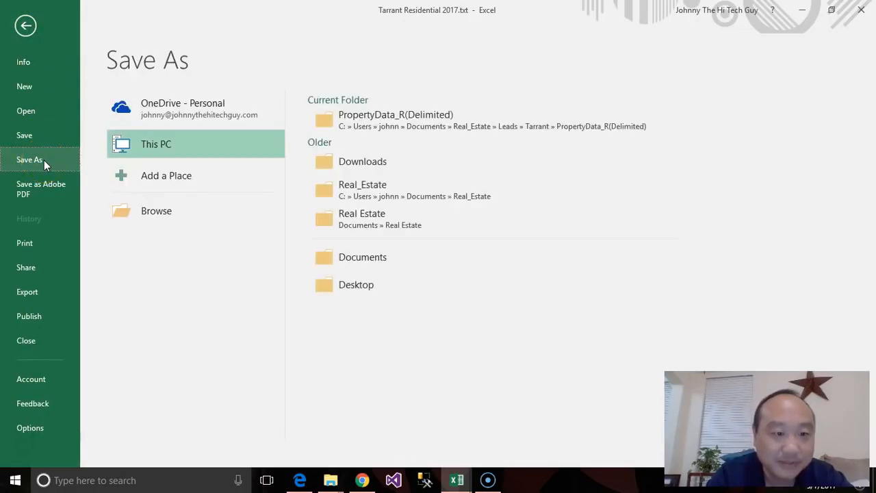
click(134, 210)
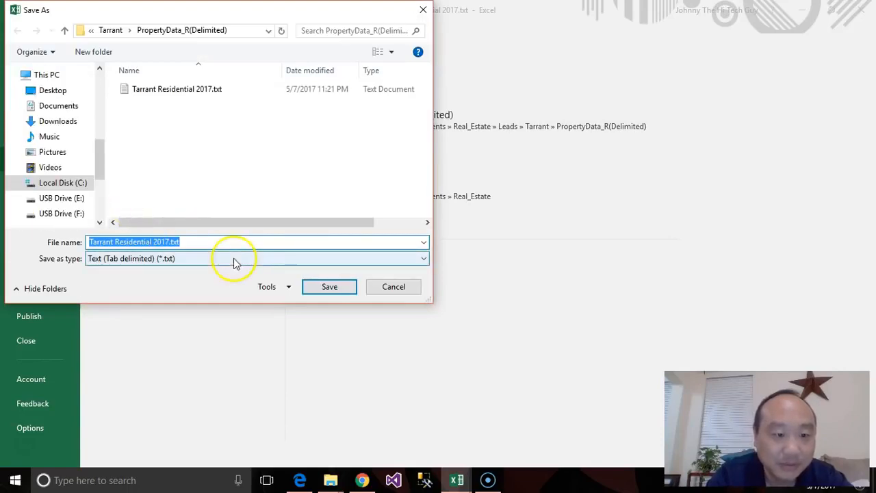
click(266, 262)
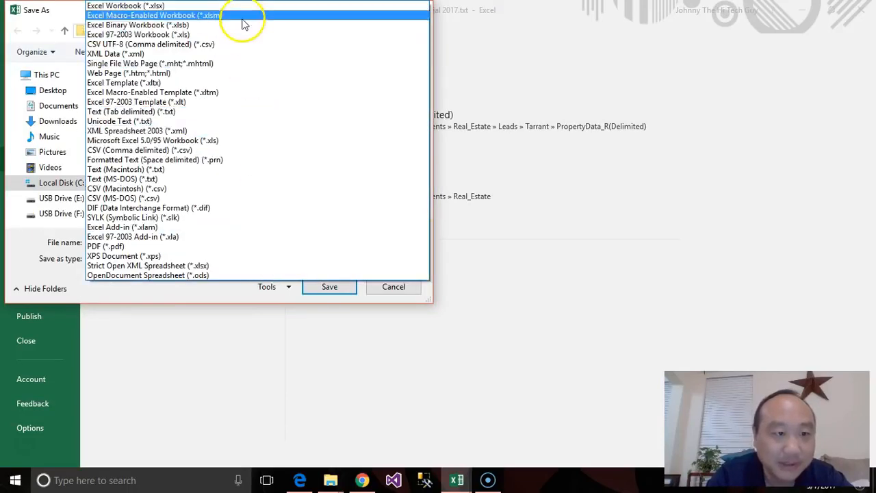
click(239, 7)
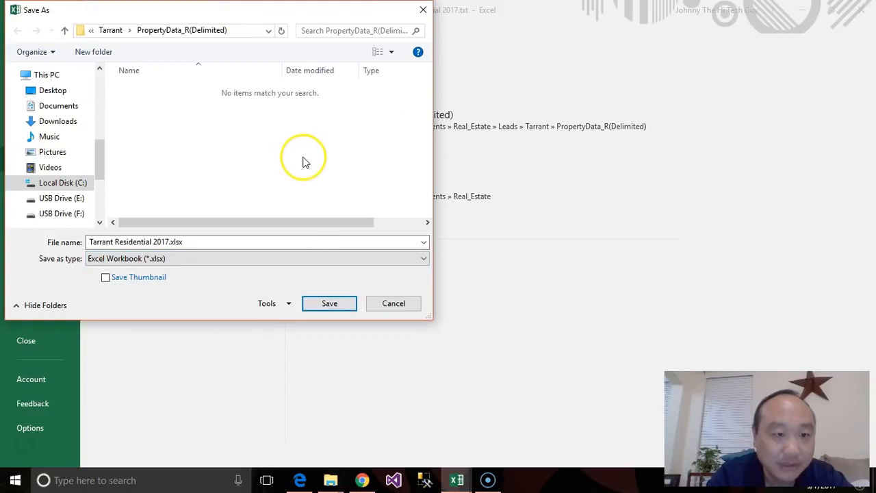
click(315, 303)
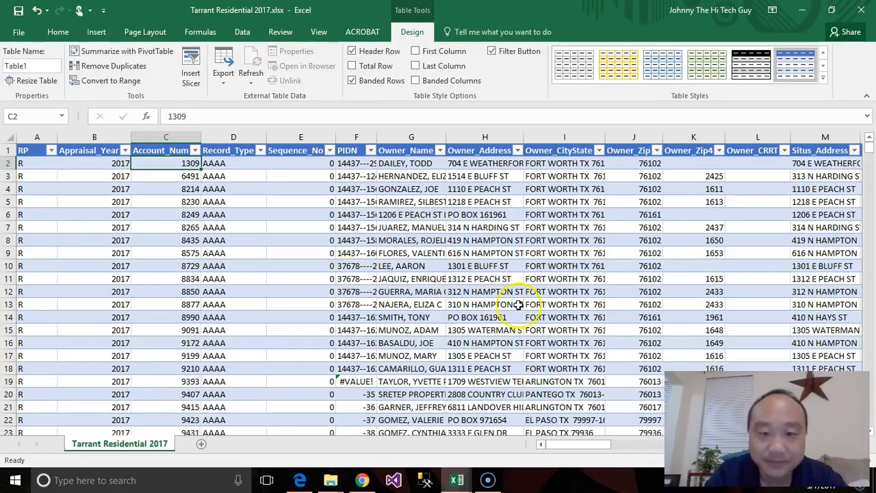
Fit the Owner_Name column's width to its contents.
click(228, 177)
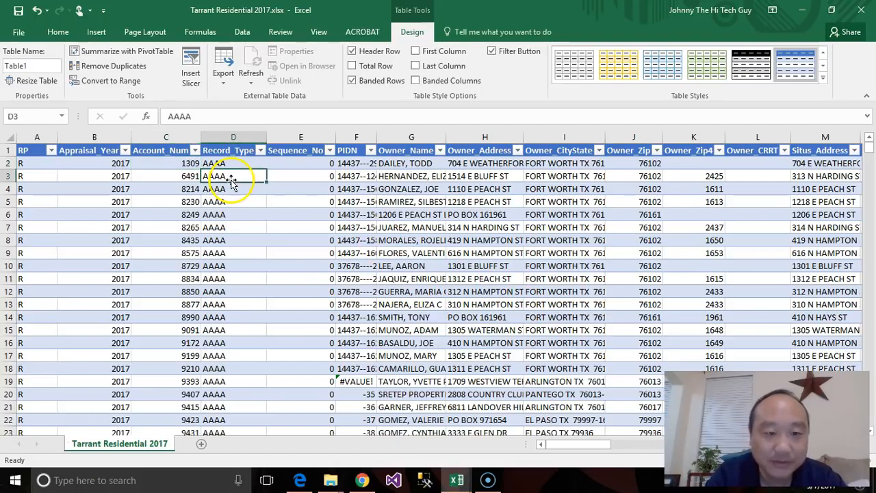
click(295, 172)
click(347, 163)
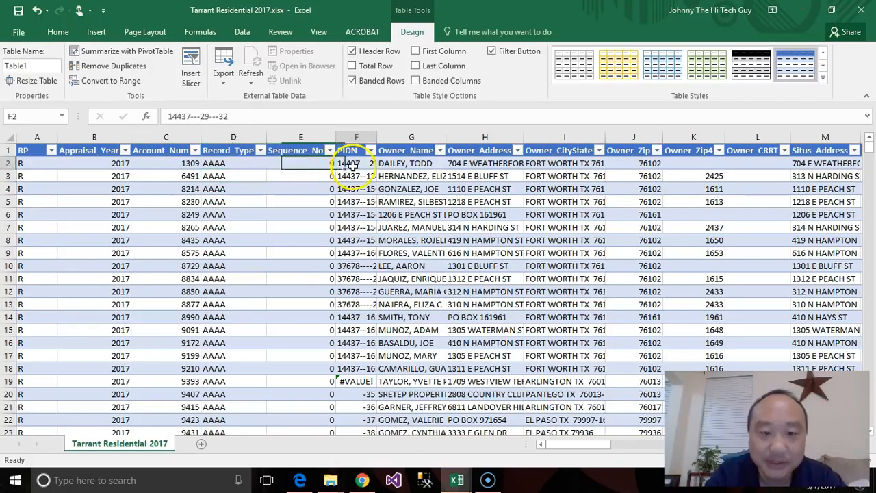
drag(579, 445, 605, 447)
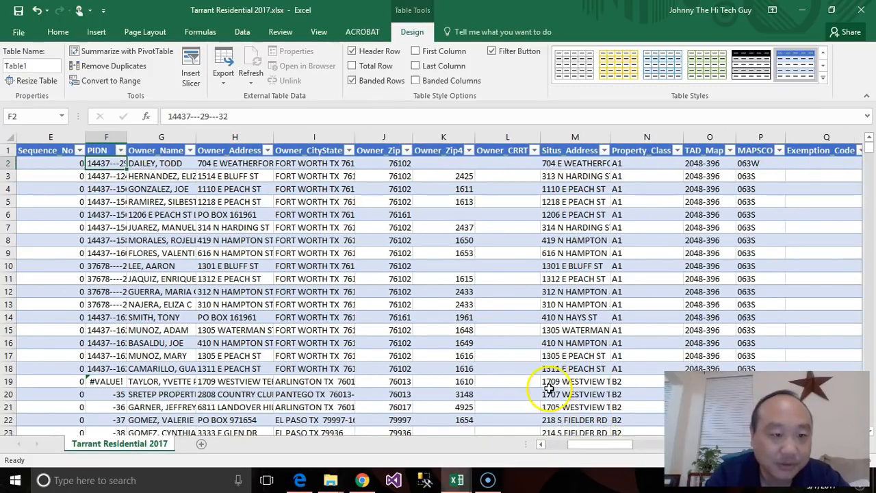
double_click(196, 137)
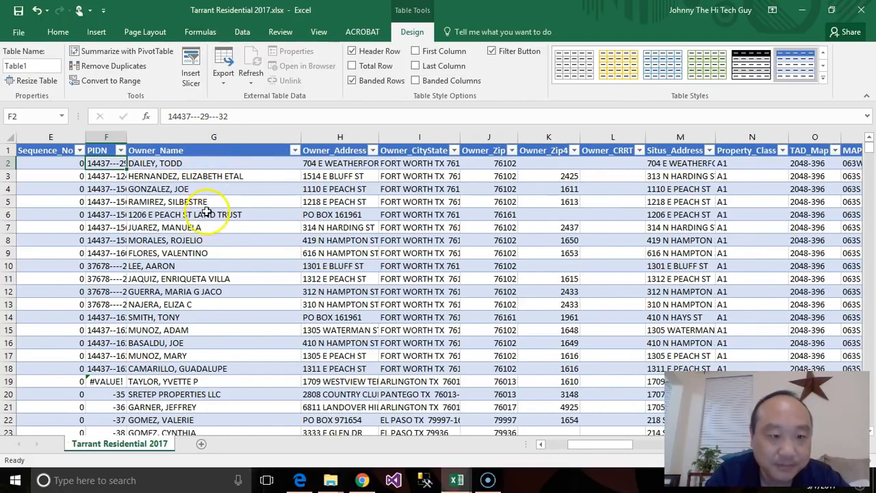
Examine the owner name, mailing address, city/state and zip columns, and compare them with Situs_Address in the first record.
drag(212, 137, 541, 128)
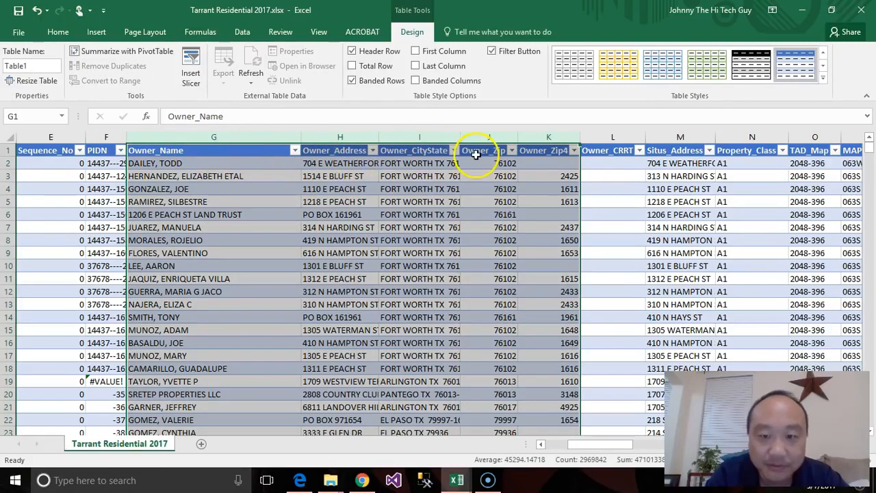
click(281, 163)
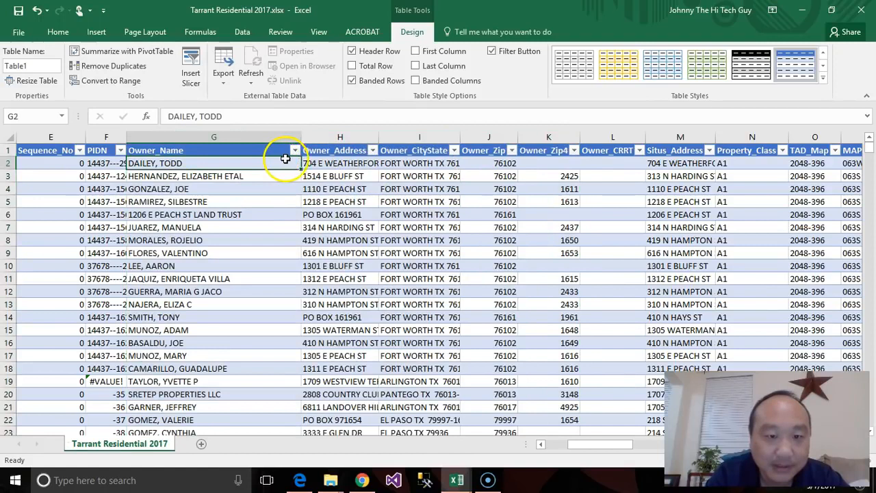
click(326, 163)
click(418, 163)
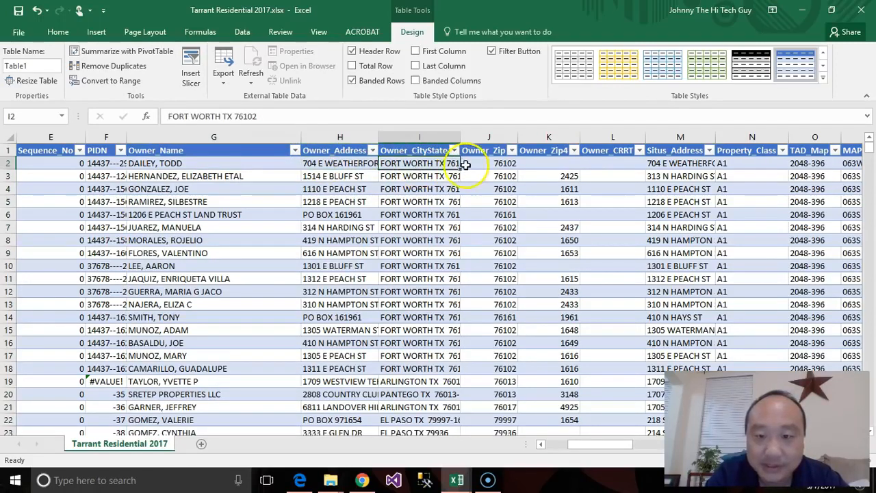
click(479, 163)
click(552, 163)
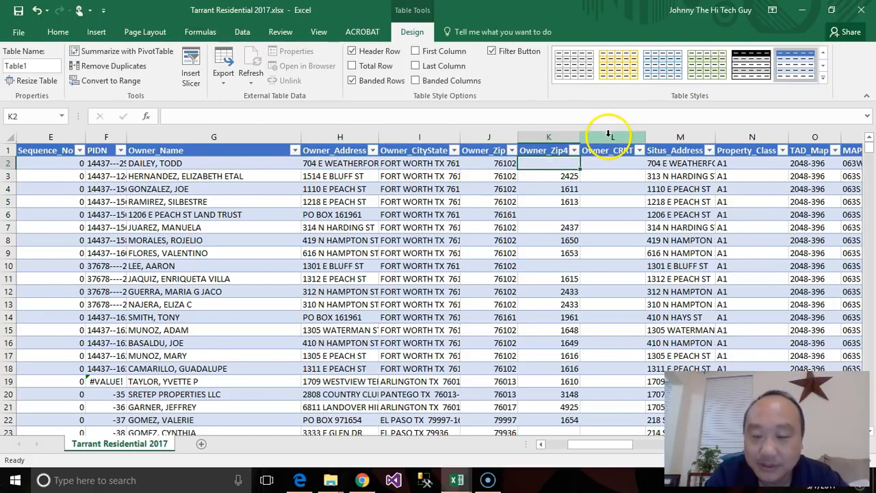
click(666, 163)
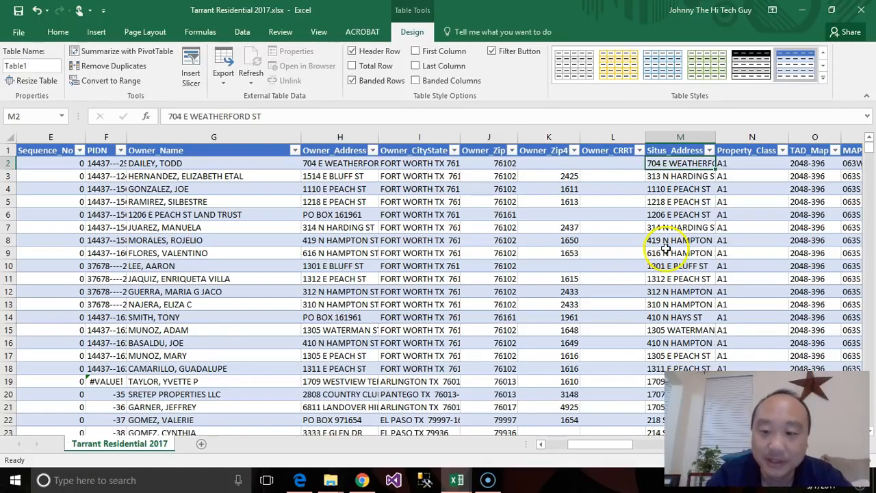
Fit the LegalDescription column's width to its contents.
drag(612, 447, 637, 447)
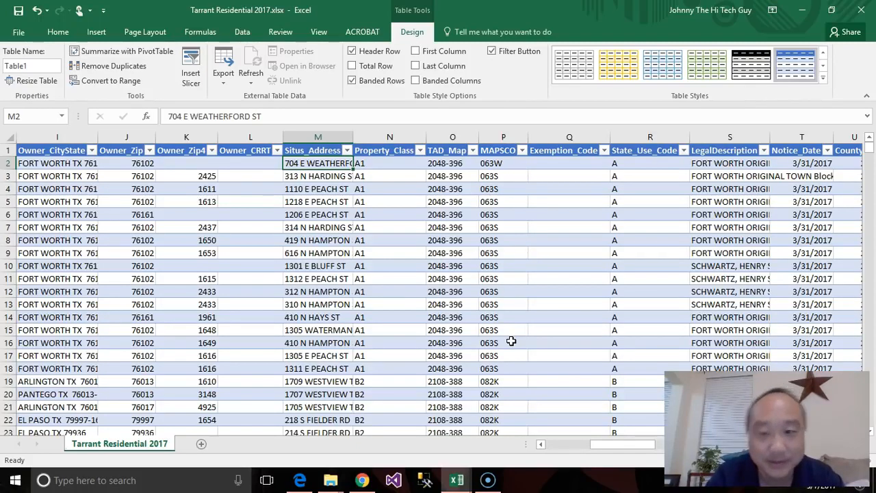
drag(617, 445, 636, 446)
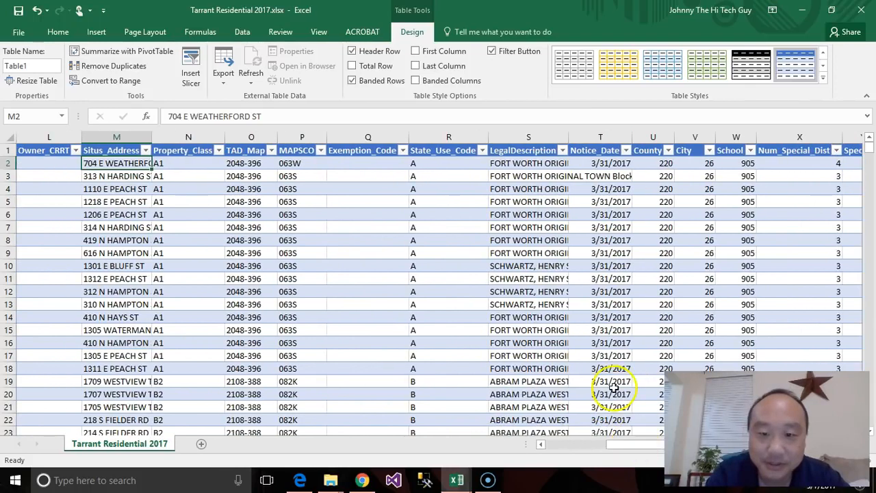
double_click(565, 138)
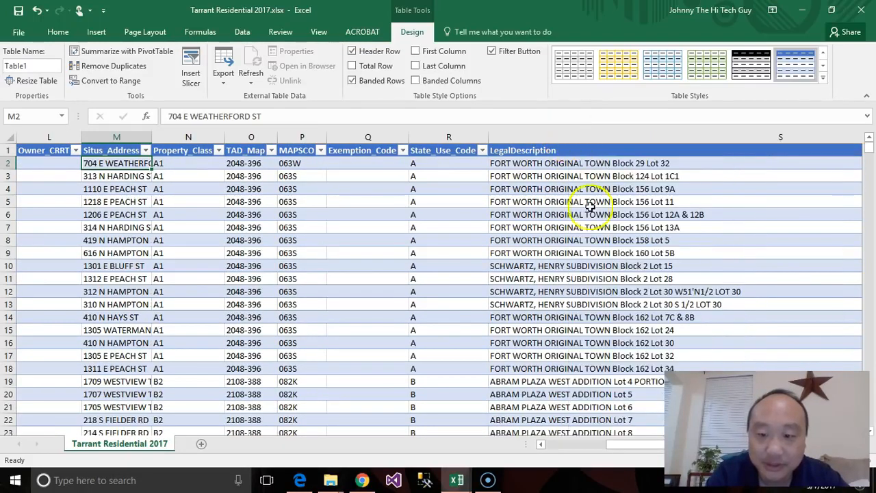
Examine the columns beyond LegalDescription, including the deed date, land value, improvement value and total value.
mouse_move(636, 444)
mouse_down()
mouse_move(661, 444)
mouse_move(652, 444)
mouse_up()
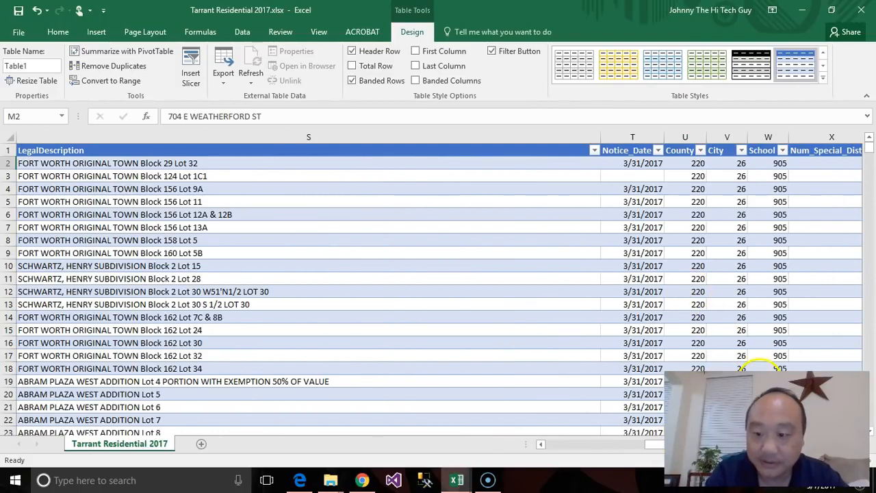
scroll(581, 315, right, 5)
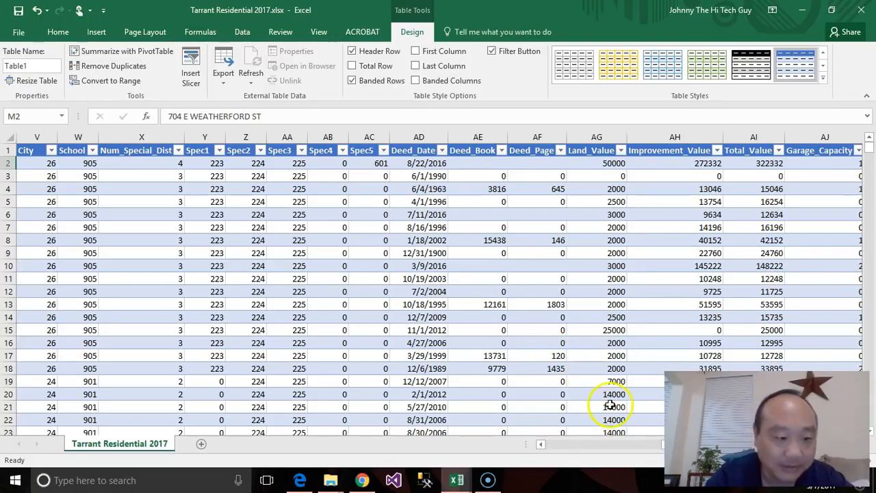
Examine the last records at the end of the table and return to the first record.
drag(654, 442, 558, 449)
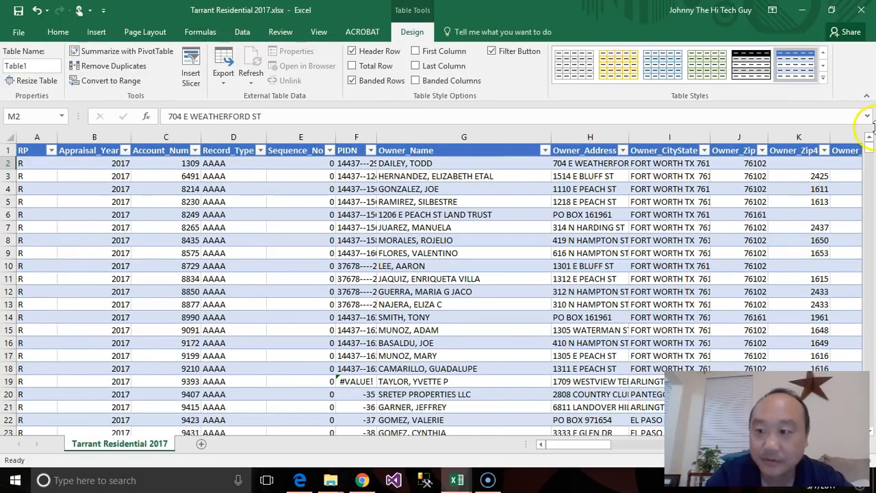
drag(871, 157, 872, 436)
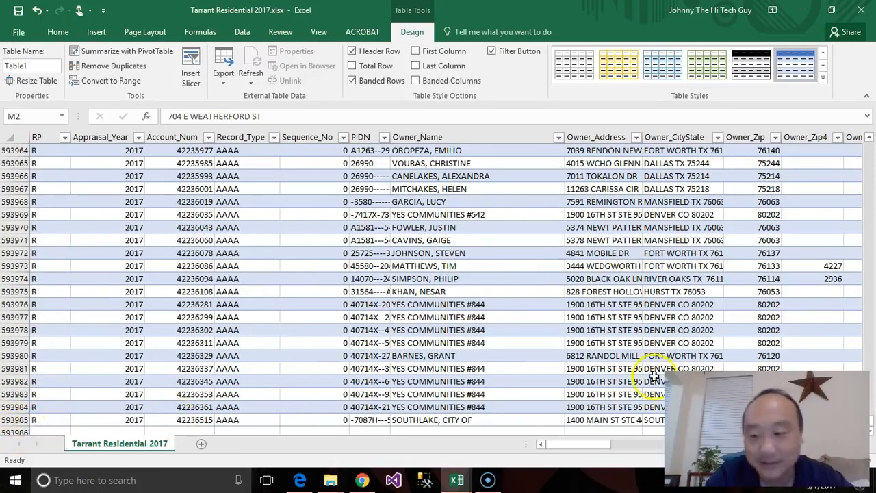
drag(871, 428, 866, 130)
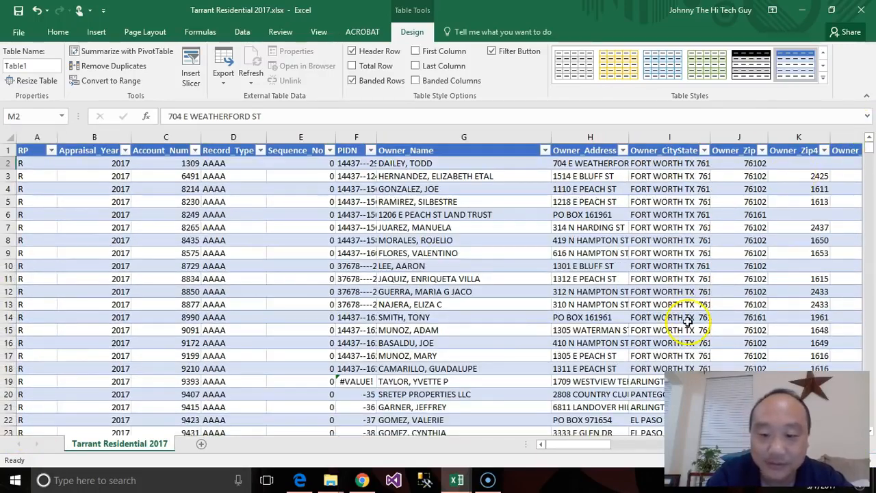
Examine the table's columns from the deed and value fields through the building, land and appraisal fields to Overlap_Flag.
drag(583, 445, 660, 445)
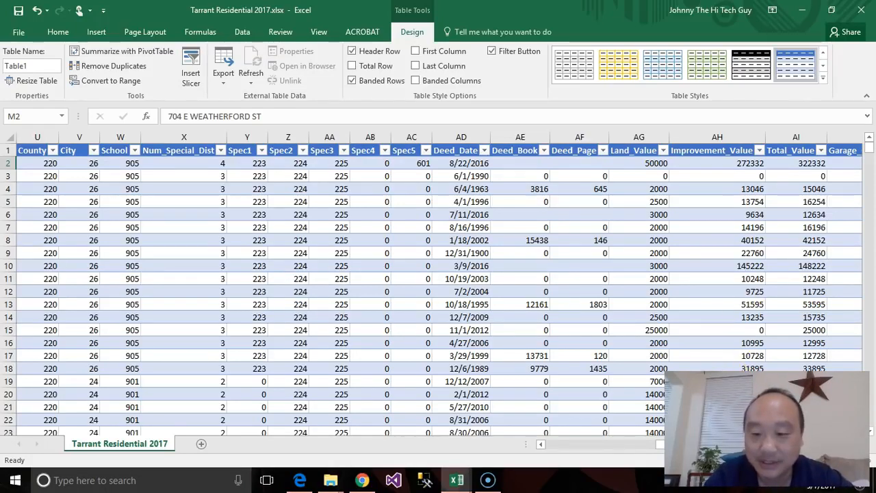
scroll(731, 303, right, 2)
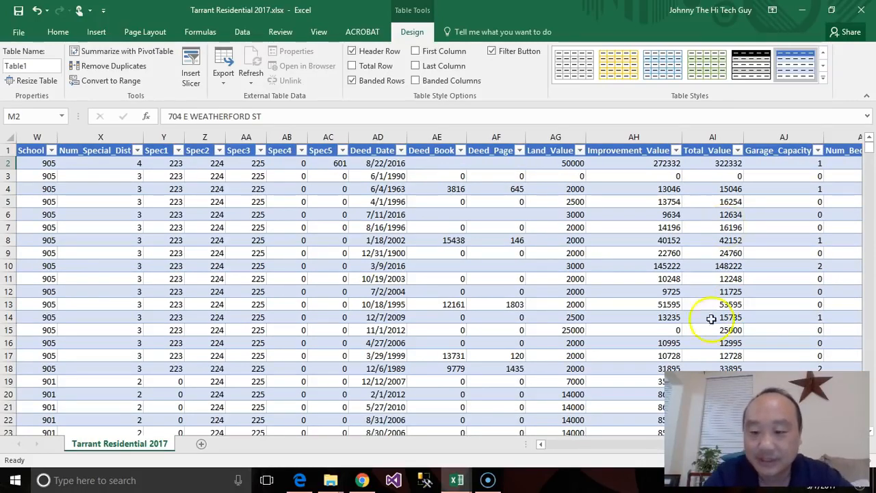
scroll(439, 284, right, 3)
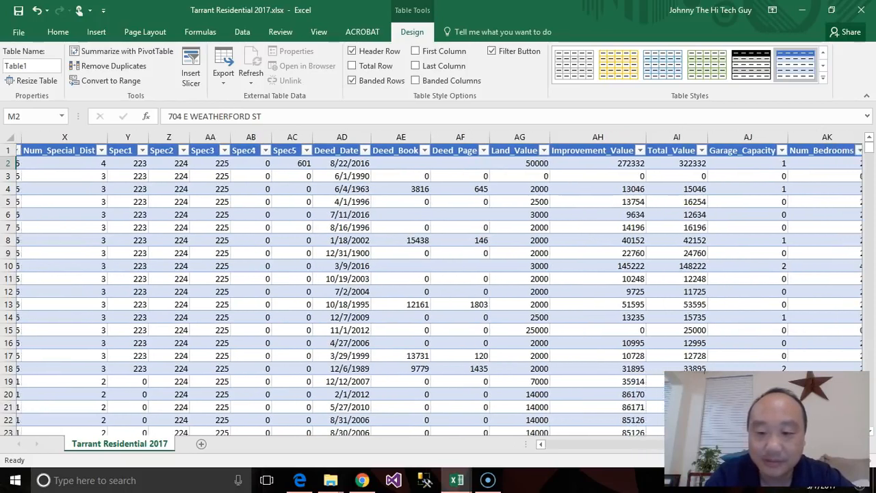
scroll(440, 284, right, 1)
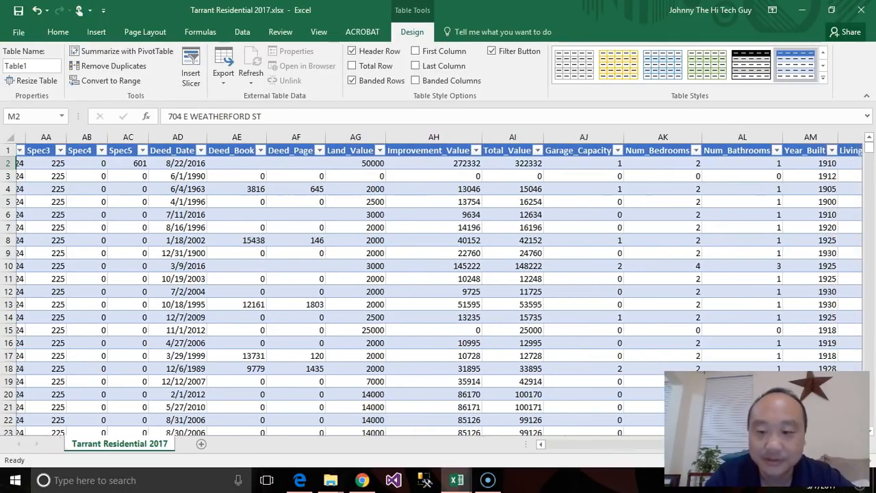
scroll(440, 284, right, 2)
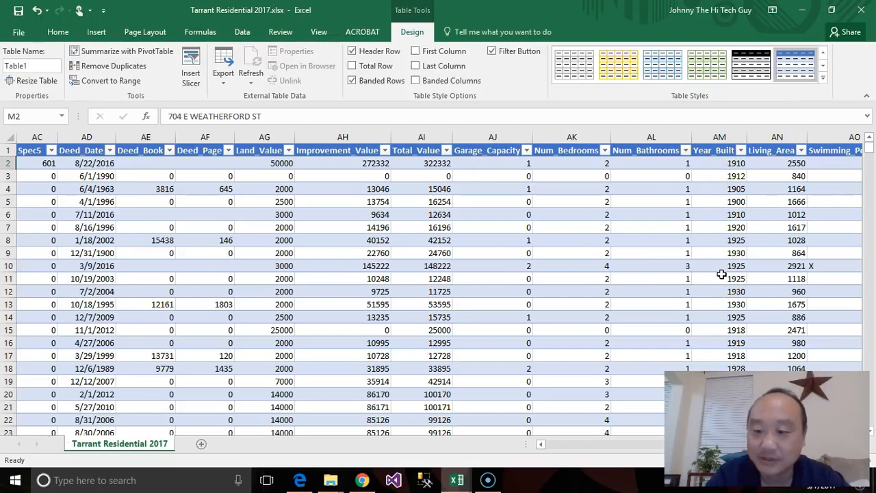
scroll(438, 284, right, 3)
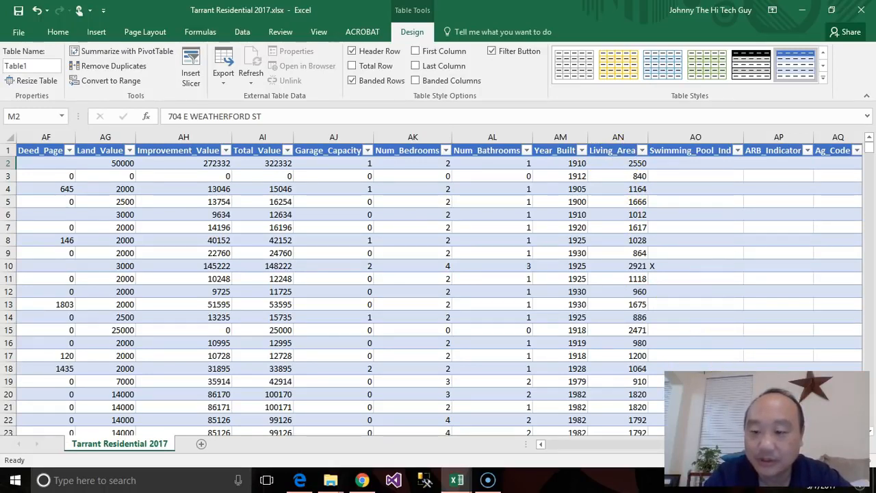
scroll(439, 284, right, 5)
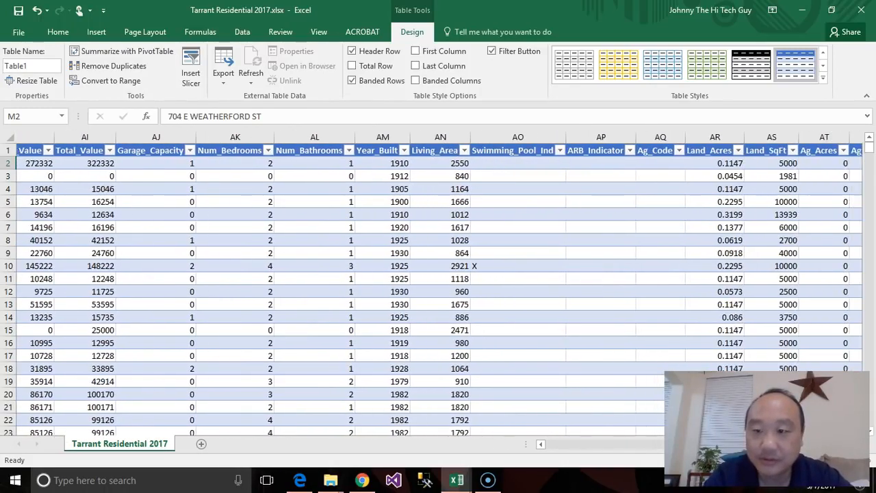
scroll(438, 284, right, 1)
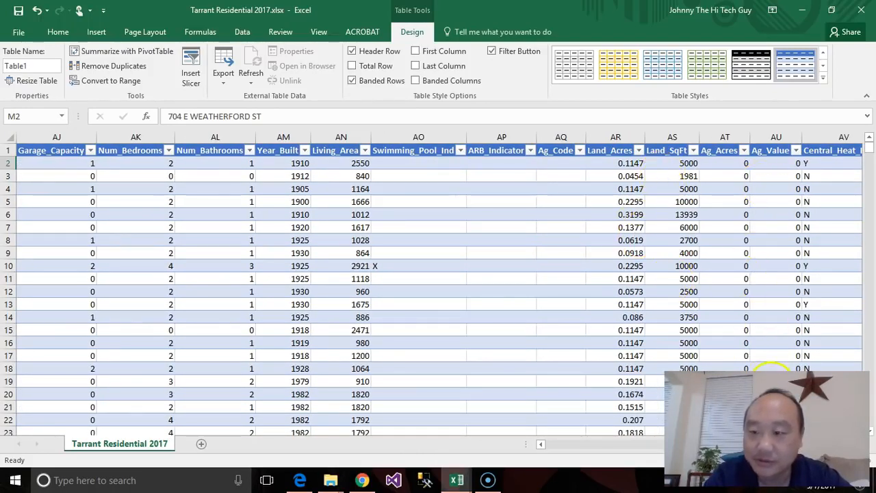
scroll(438, 284, right, 3)
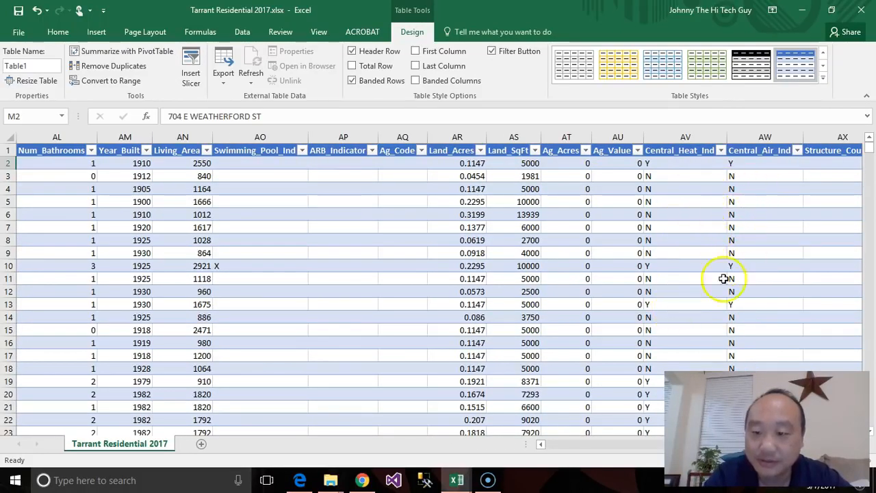
scroll(439, 284, right, 3)
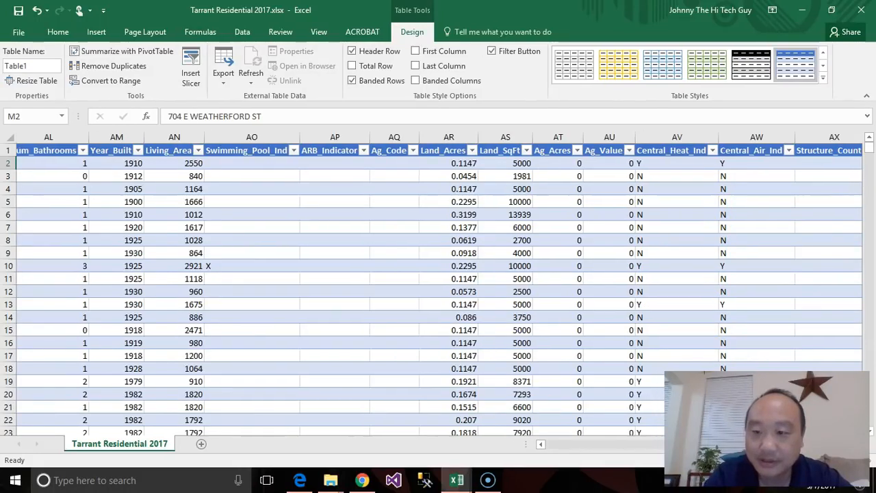
scroll(440, 284, right, 2)
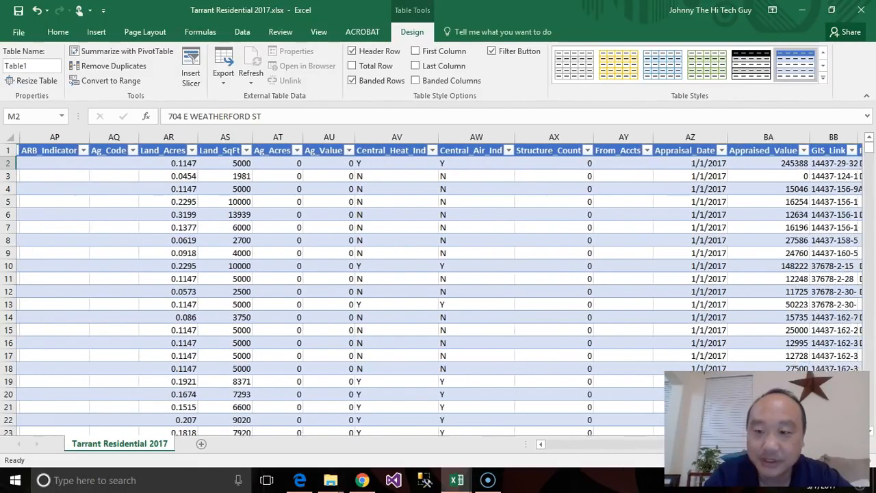
scroll(440, 284, right, 2)
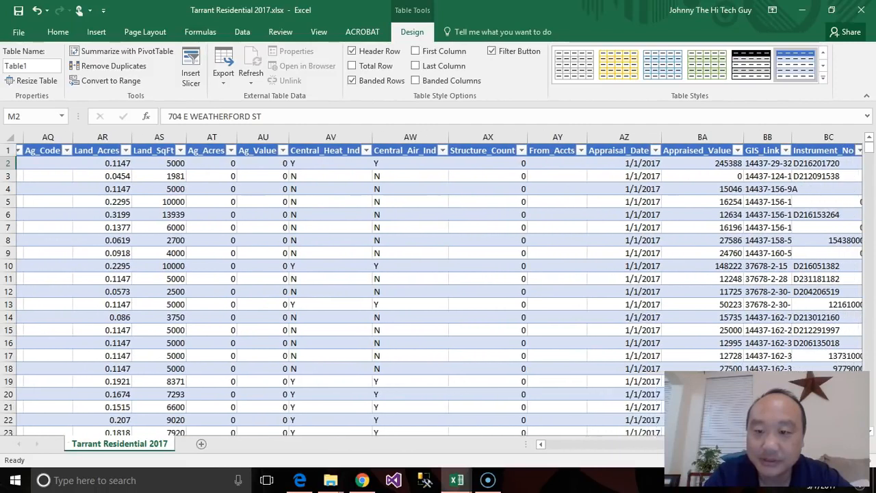
scroll(440, 284, right, 1)
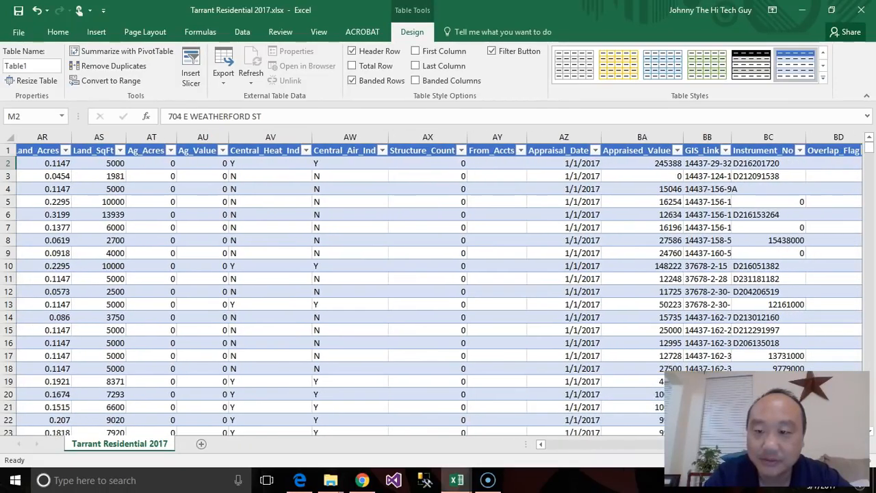
scroll(439, 284, right, 1)
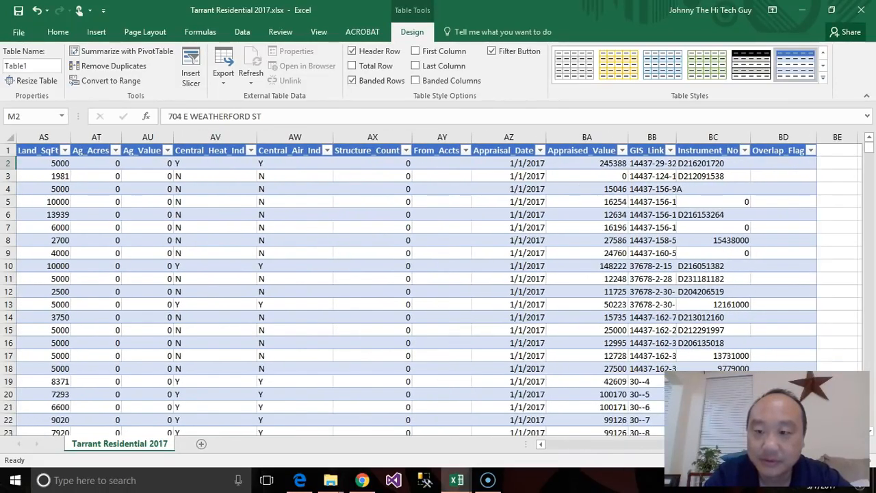
Compare the owner name and mailing address columns with the Situs_Address column, checking both addresses in the first record.
drag(809, 445, 561, 369)
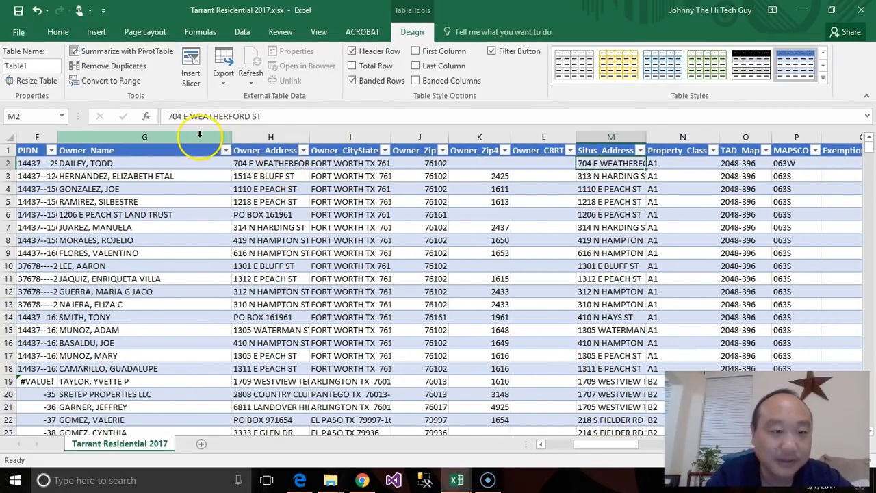
drag(199, 135, 458, 134)
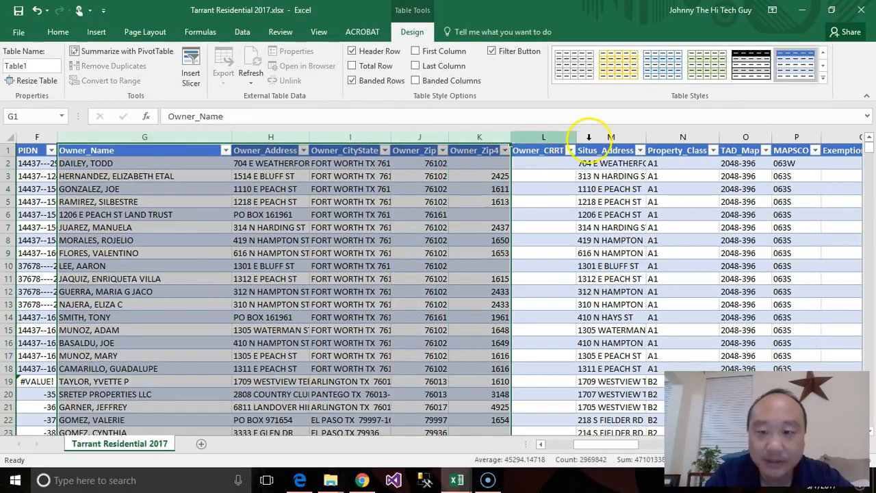
click(597, 137)
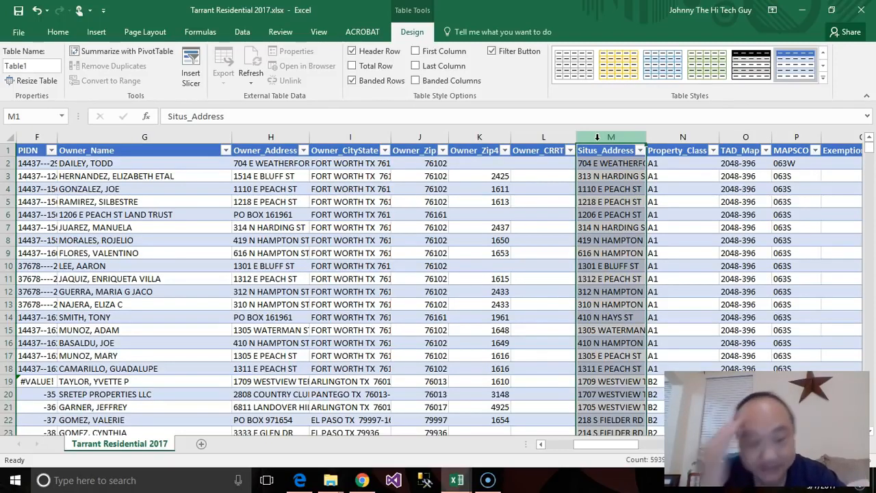
click(291, 164)
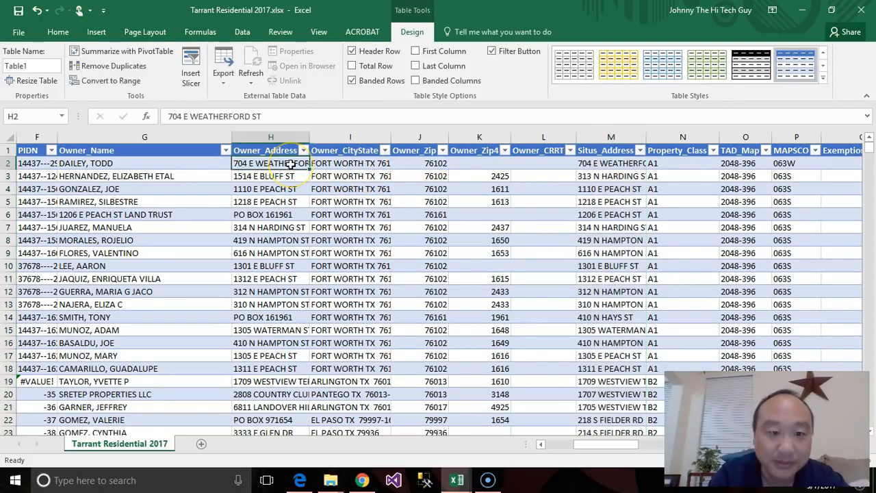
click(602, 168)
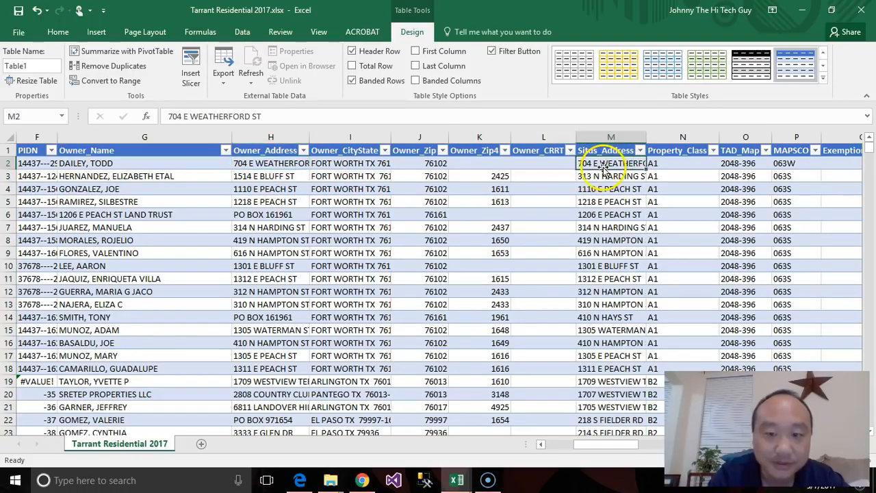
click(277, 161)
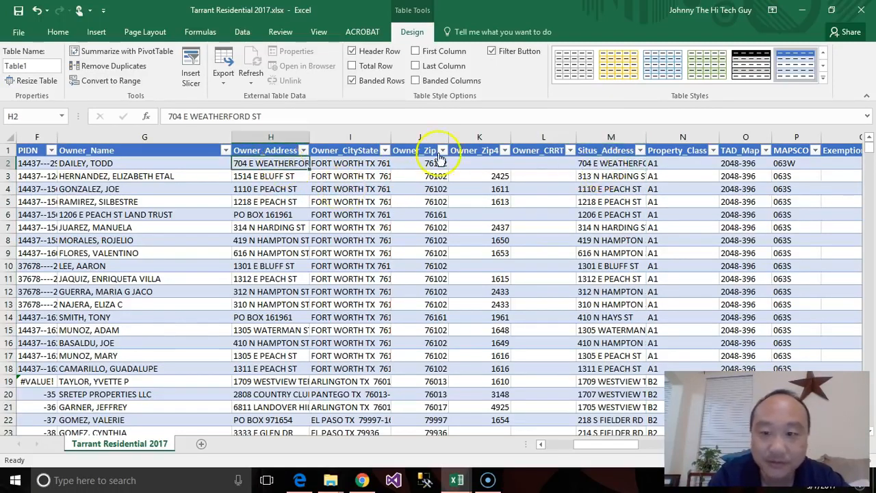
Fit the Owner_Address and Situs_Address columns' widths to their contents and compare the two addresses in the second record.
double_click(312, 136)
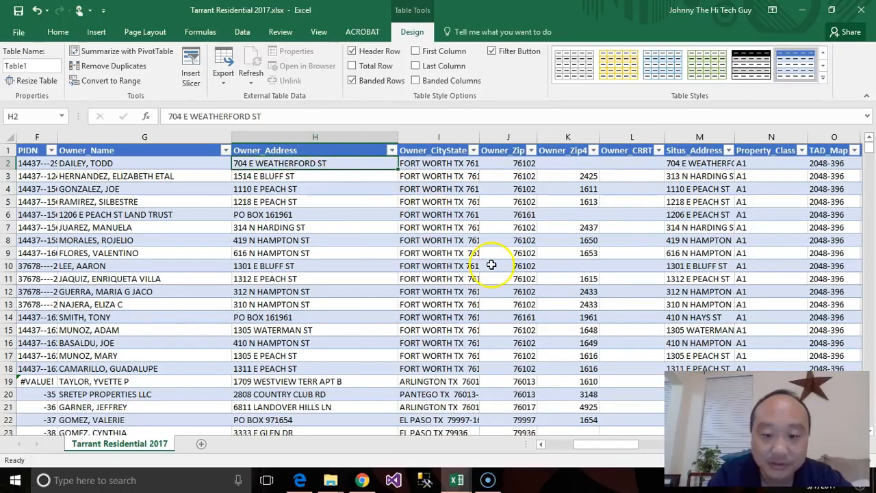
double_click(735, 136)
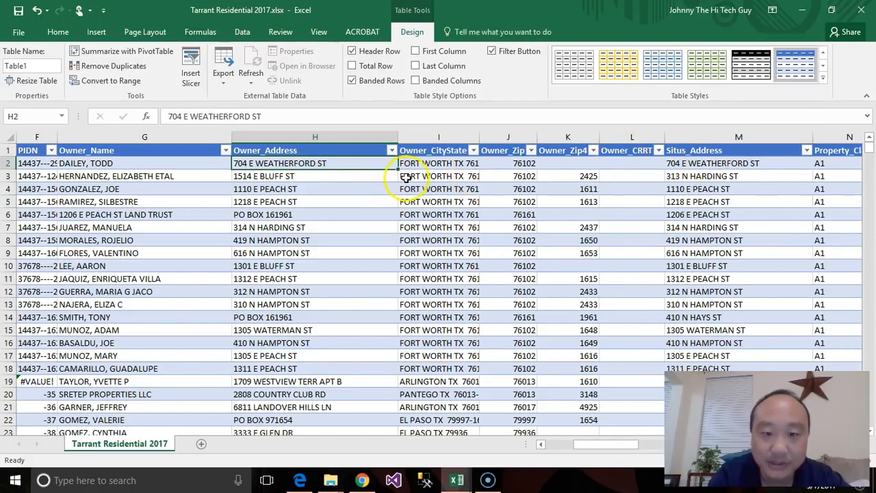
click(345, 180)
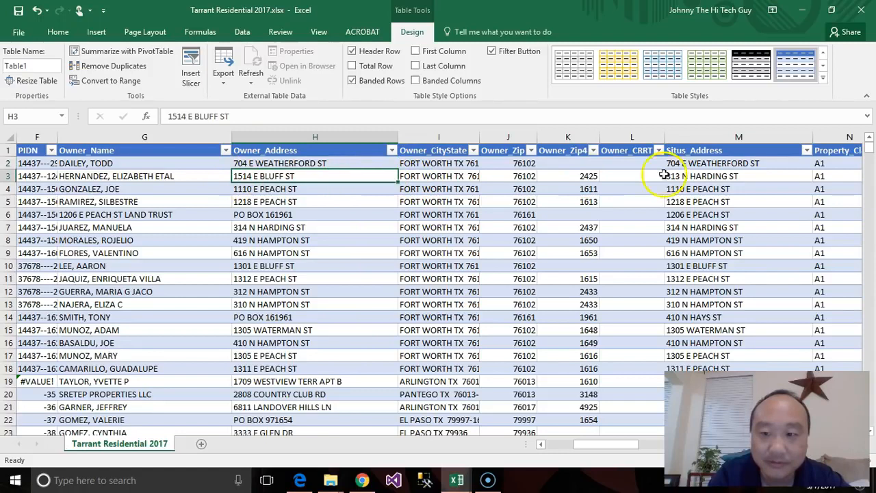
click(691, 176)
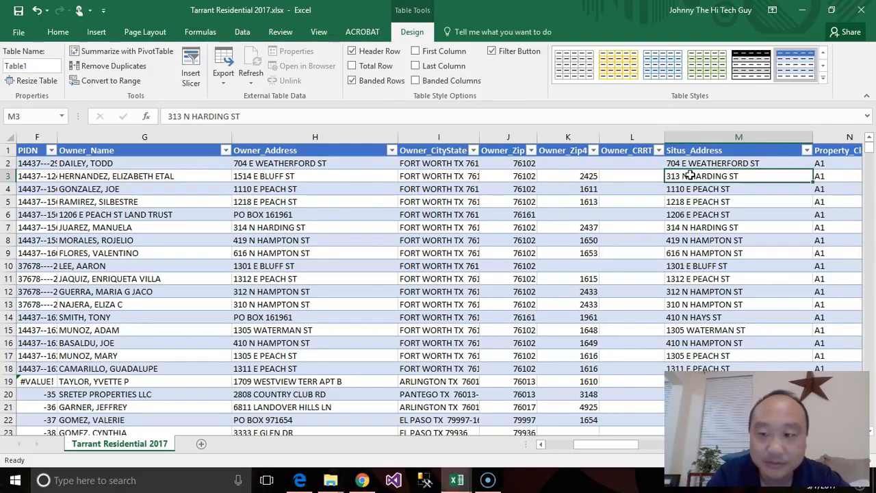
Insert a new table column between Situs_Address and Property_Class.
drag(621, 443, 633, 445)
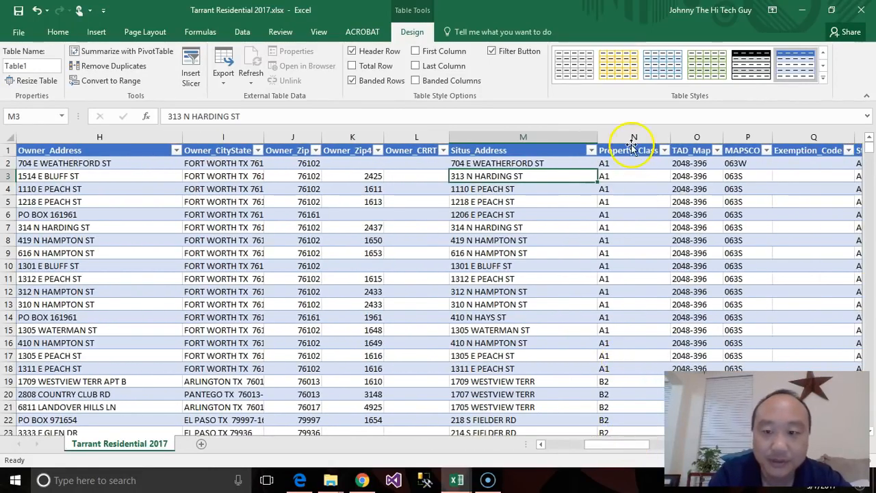
click(633, 138)
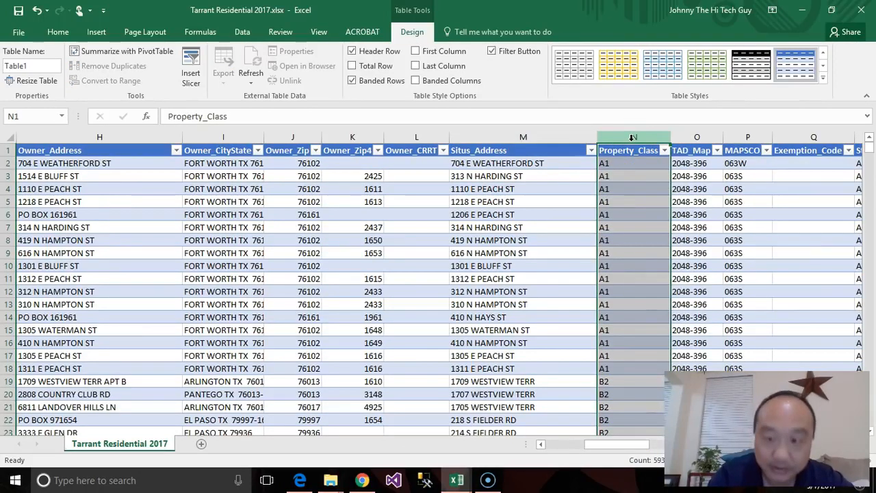
right_click(633, 139)
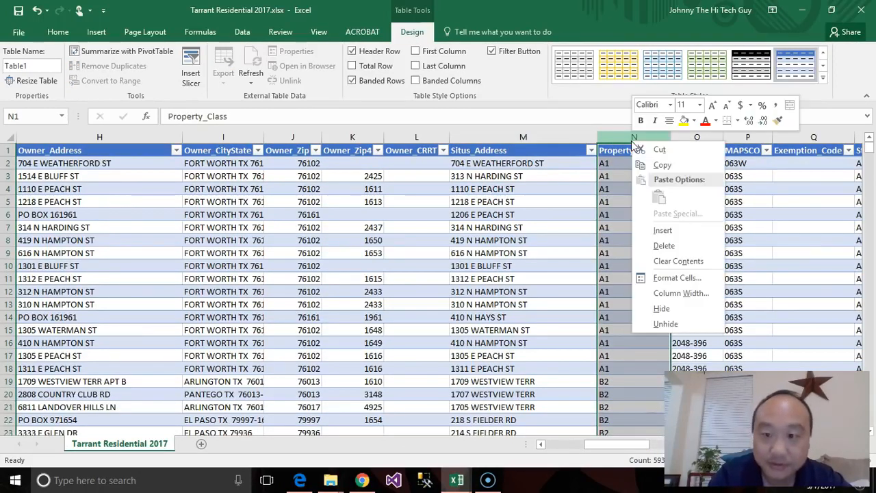
click(661, 230)
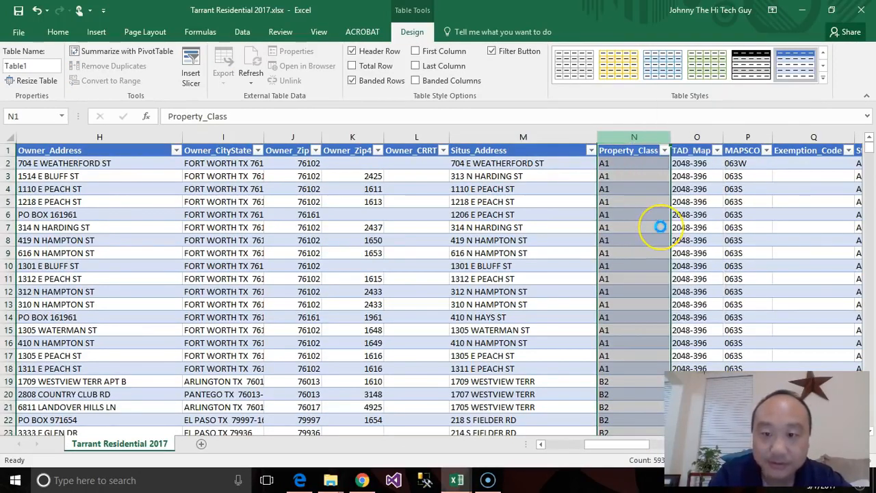
Rename the header of the new column beside Situs_Address as Absentee.
click(651, 152)
double_click(651, 152)
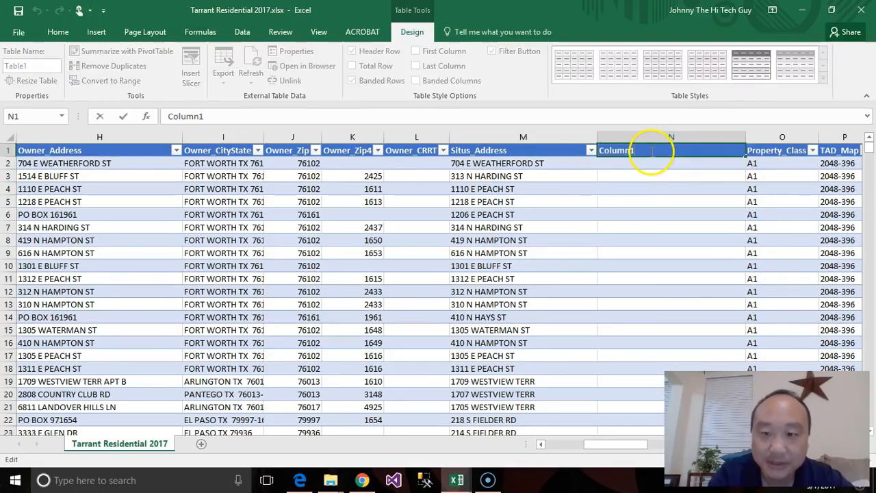
drag(631, 152, 591, 149)
text(ABse)
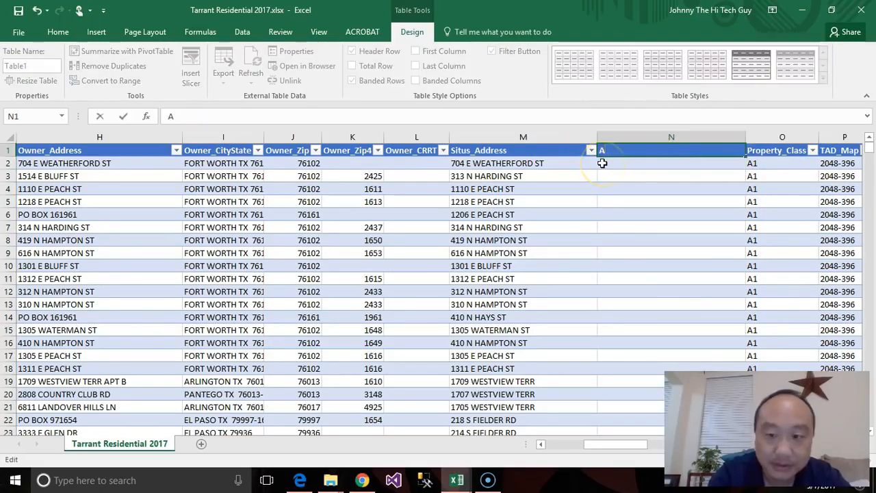
key(BackSpace)
text(sentee)
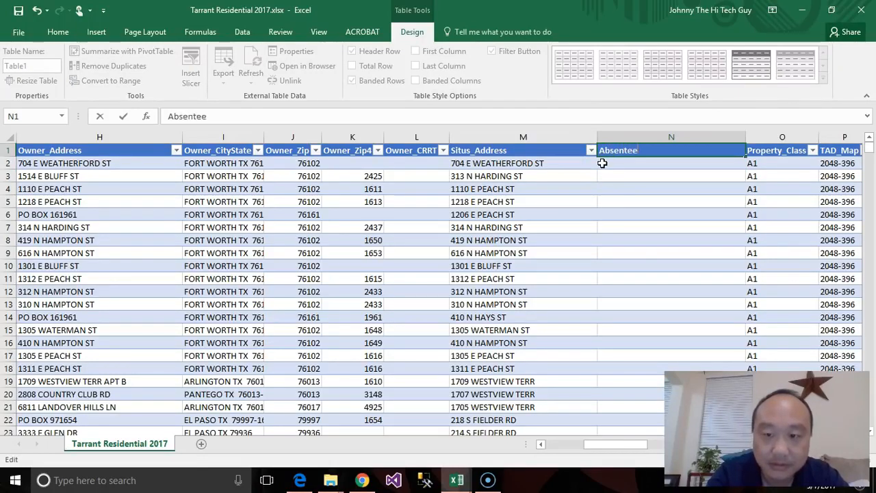
key(Return)
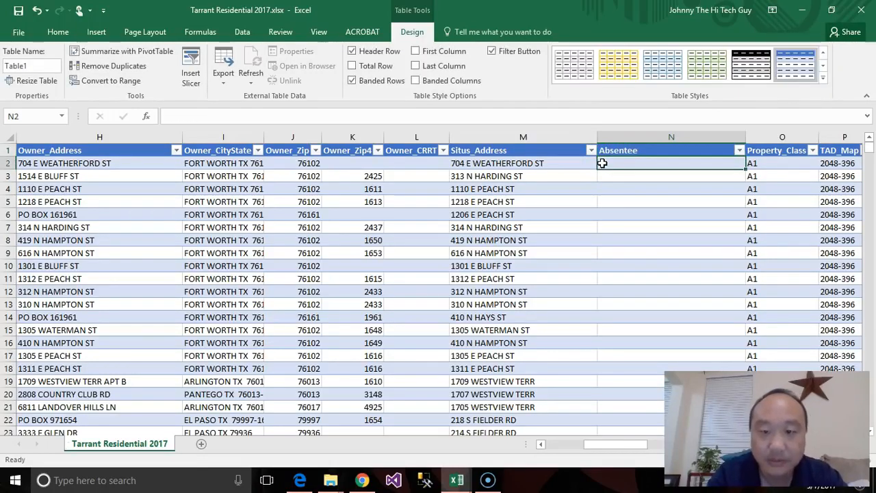
Start an IF formula in the first Absentee cell that tests whether Owner_Address equals Situs_Address in the same row.
click(616, 166)
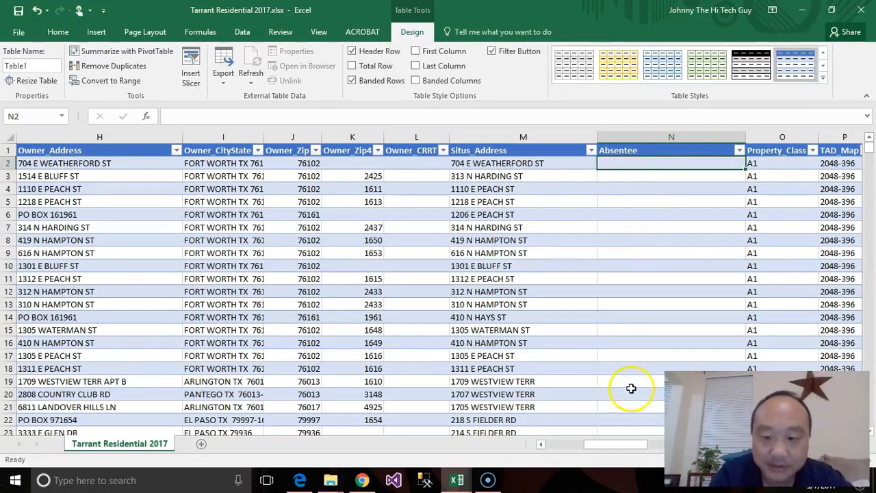
drag(628, 447, 620, 446)
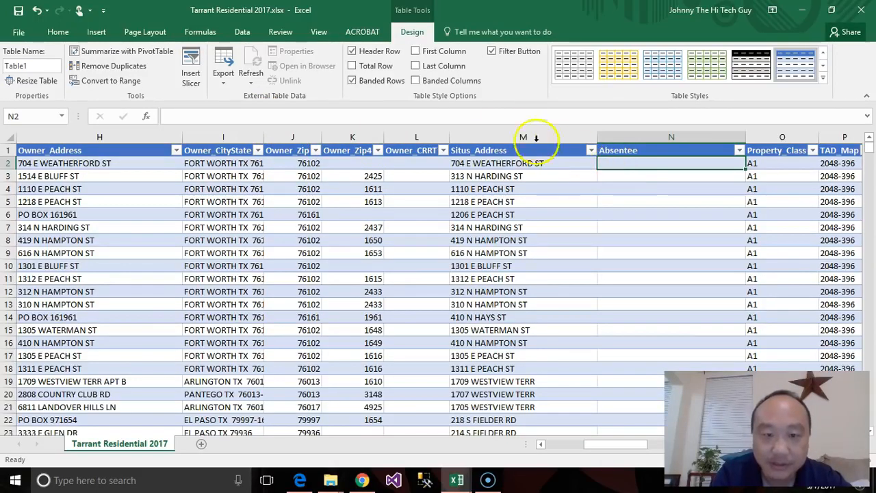
click(498, 121)
text(=)
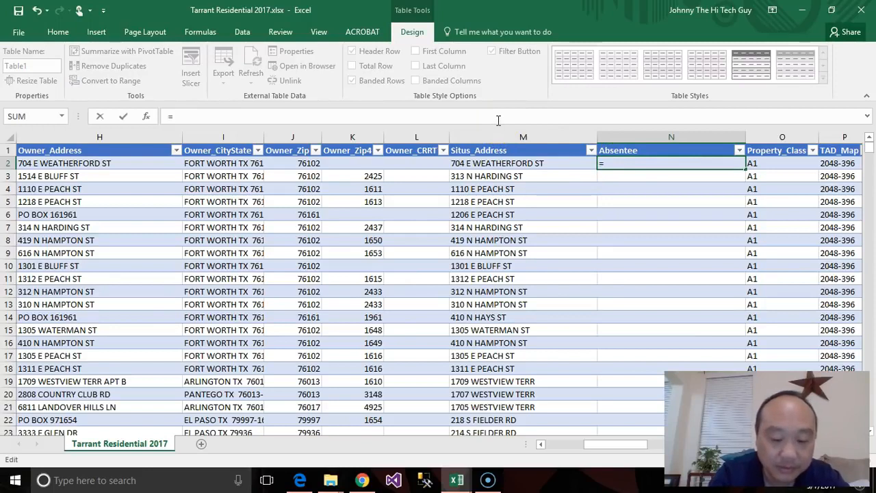
text(IF()
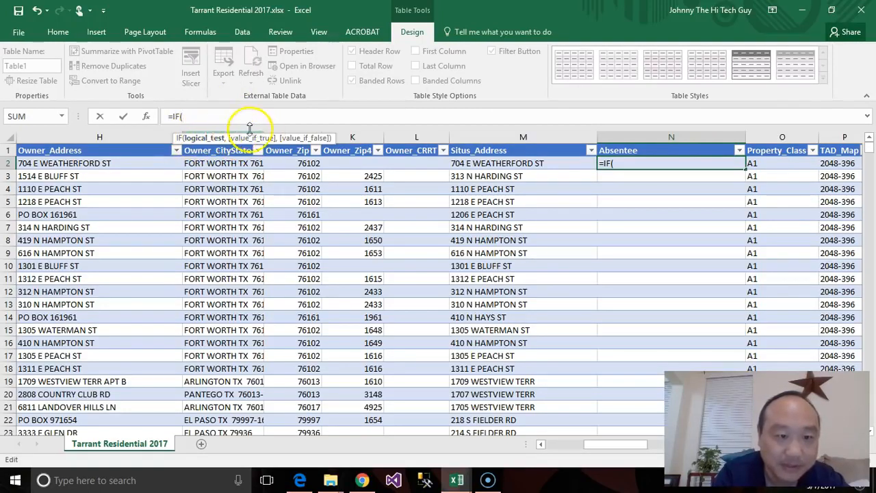
click(145, 164)
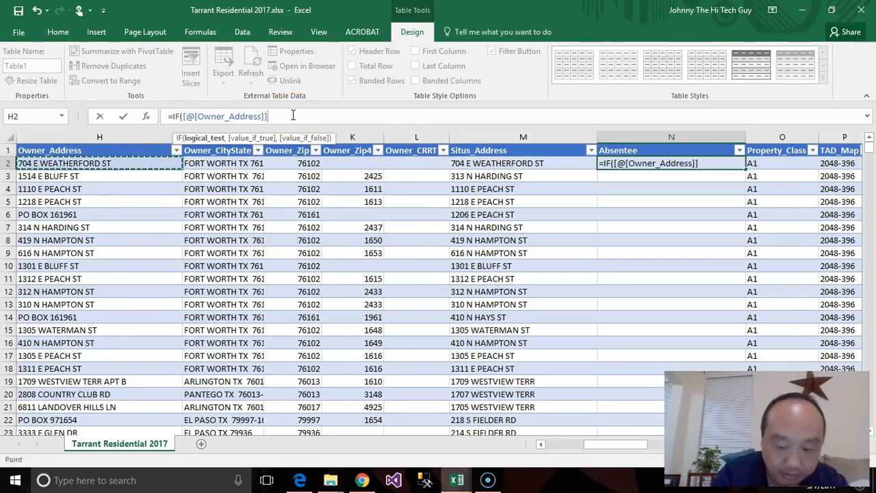
text(=)
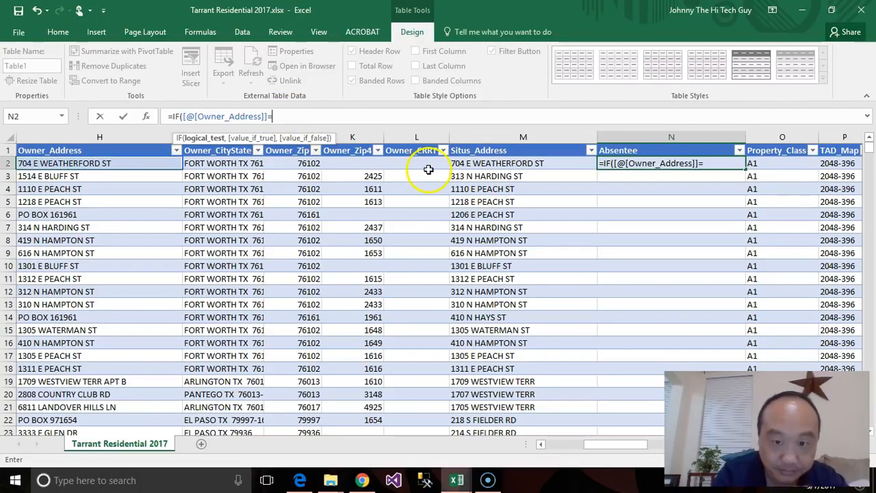
click(474, 163)
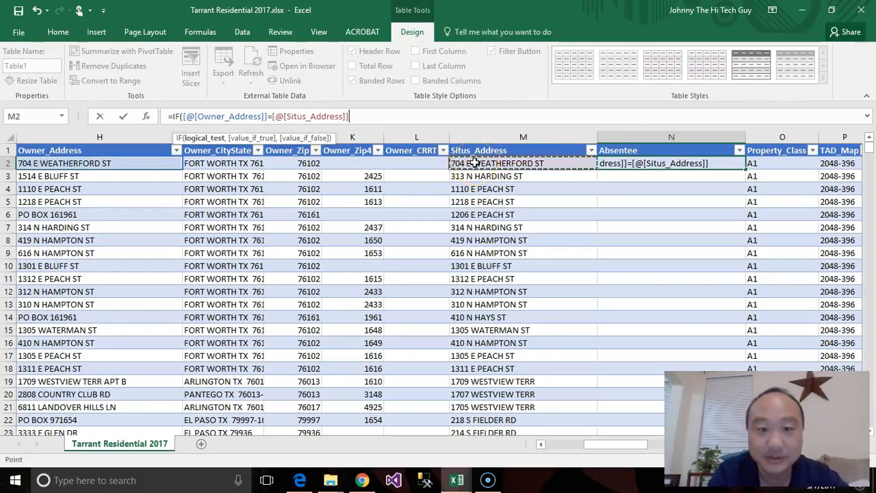
Complete the IF formula to return False when the addresses match and True otherwise, and enter it for the Absentee column.
text(,)
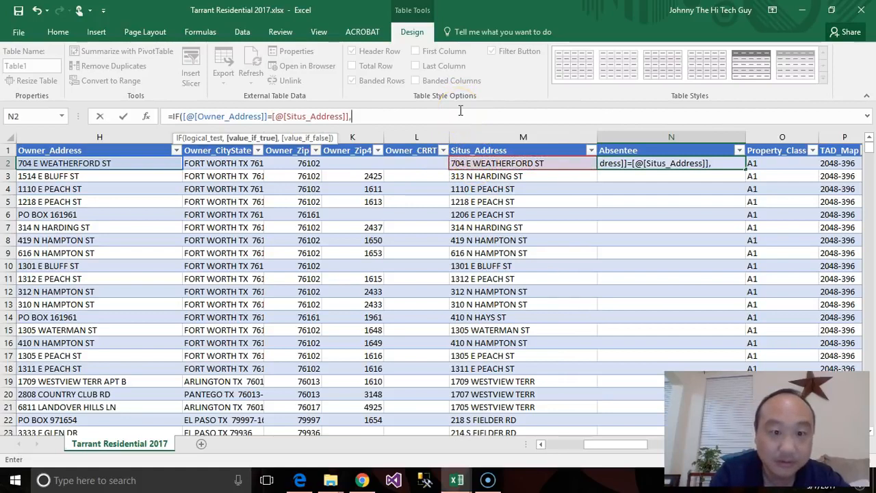
text(False)
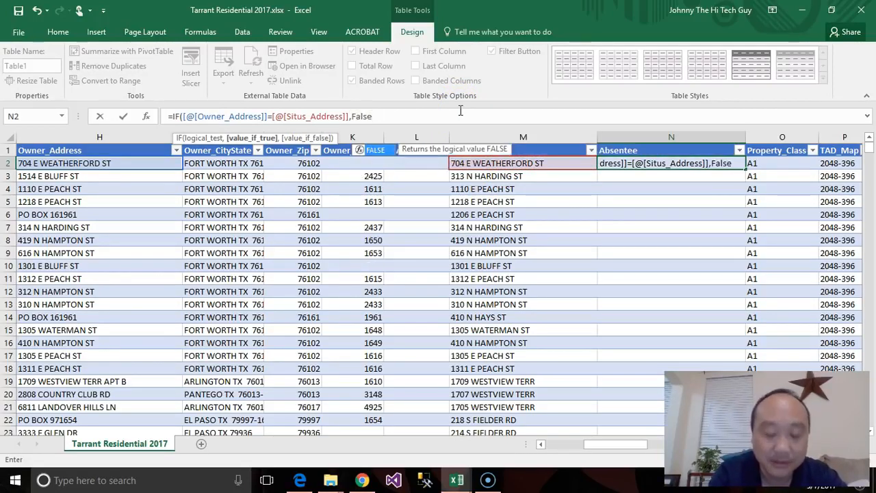
text(,)
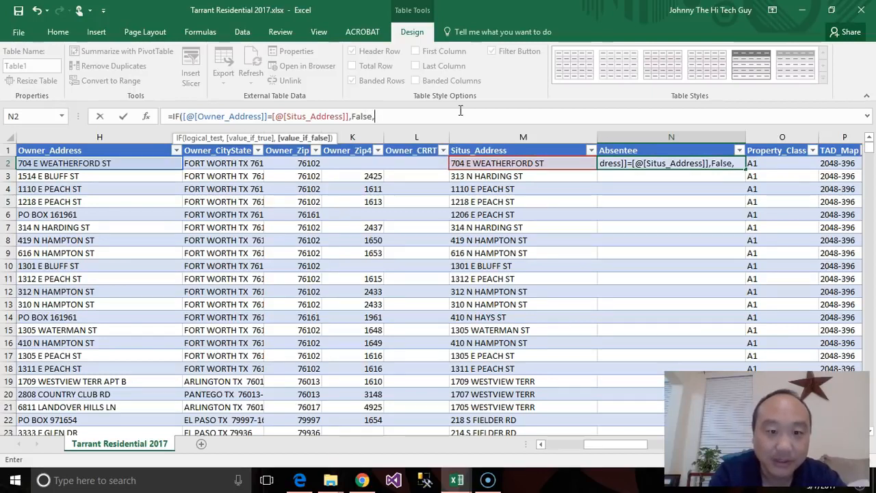
text(True)
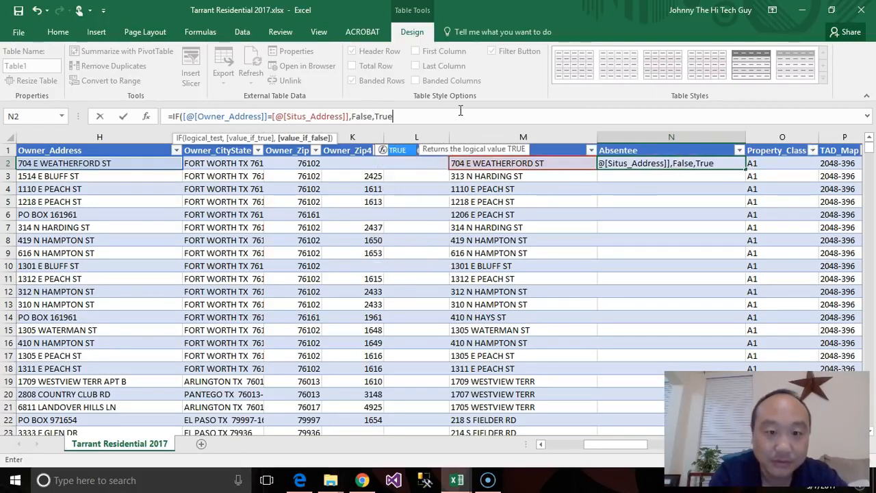
text())
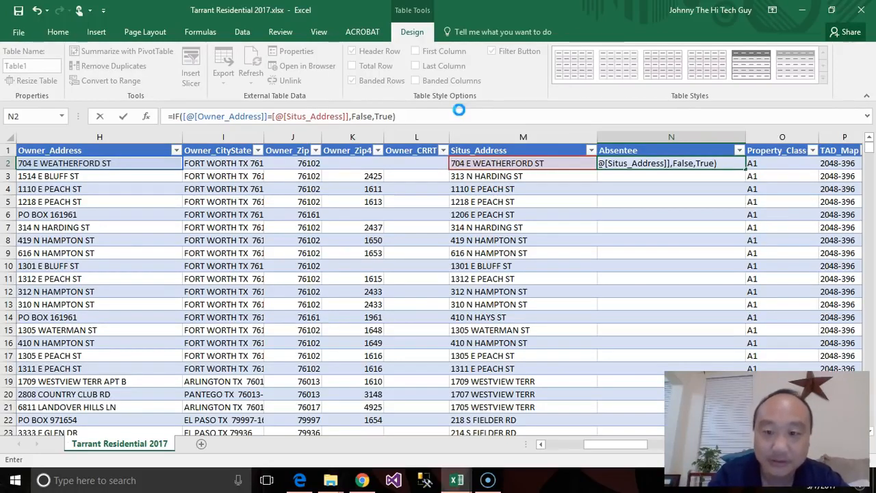
key(Return)
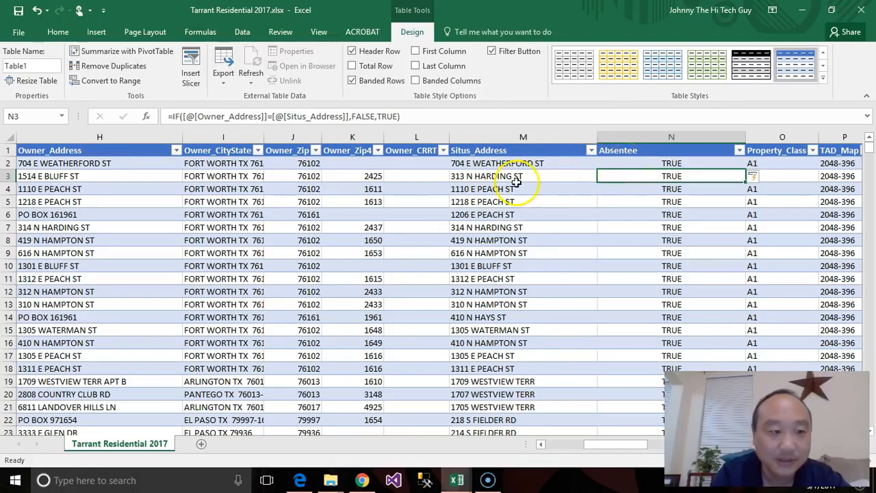
Check the Absentee results of the second and first records against their Owner_Address and Situs_Address values.
click(157, 180)
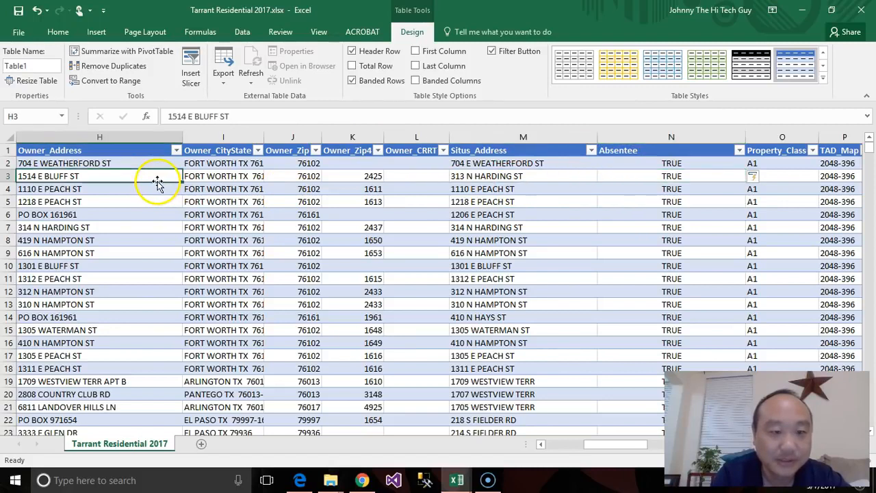
click(466, 177)
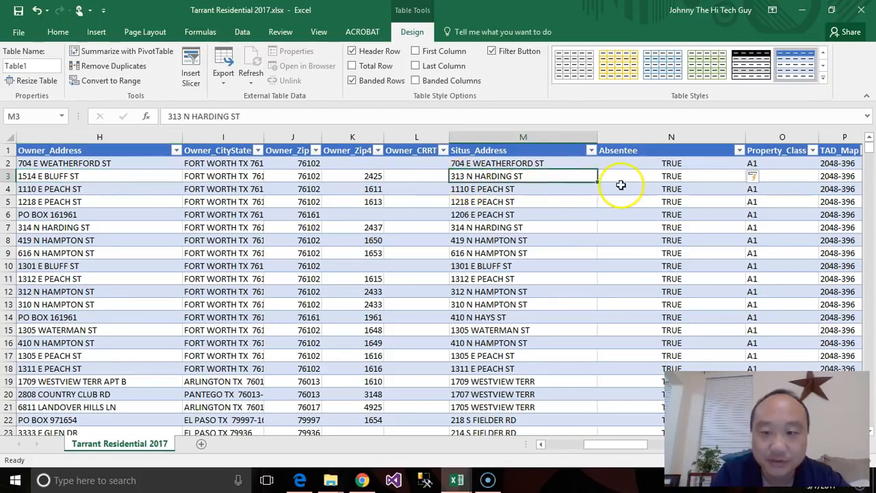
click(634, 177)
click(632, 165)
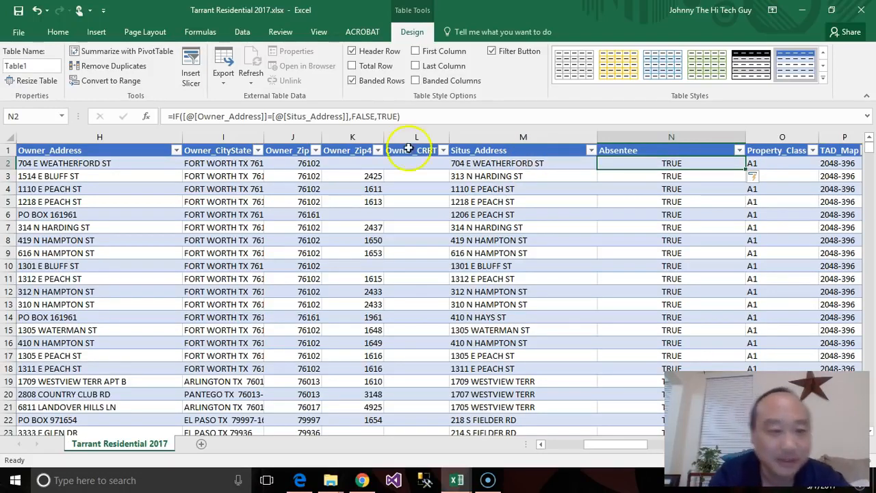
click(114, 165)
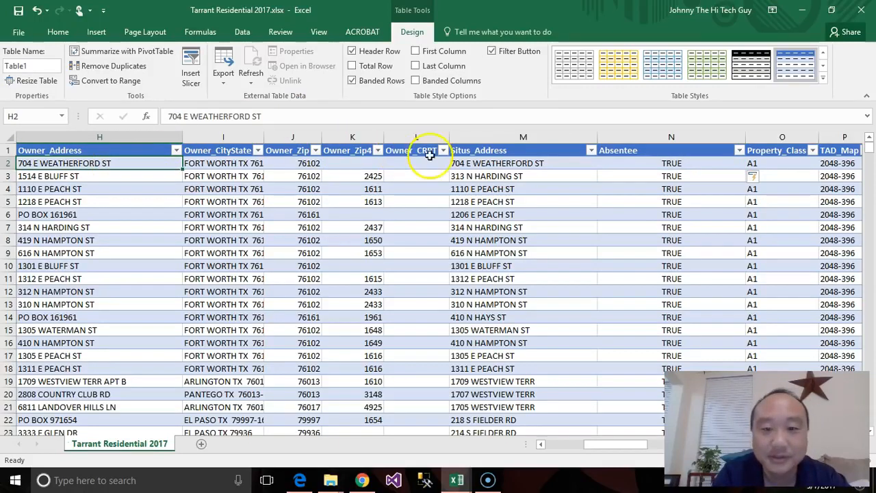
click(481, 165)
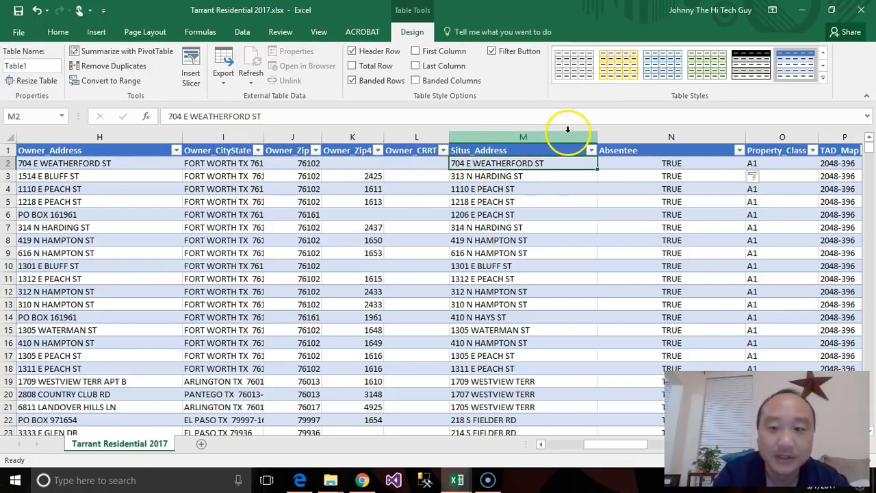
Wrap the Owner_Address reference in the first Absentee cell's IF formula with the TRIM function.
click(619, 166)
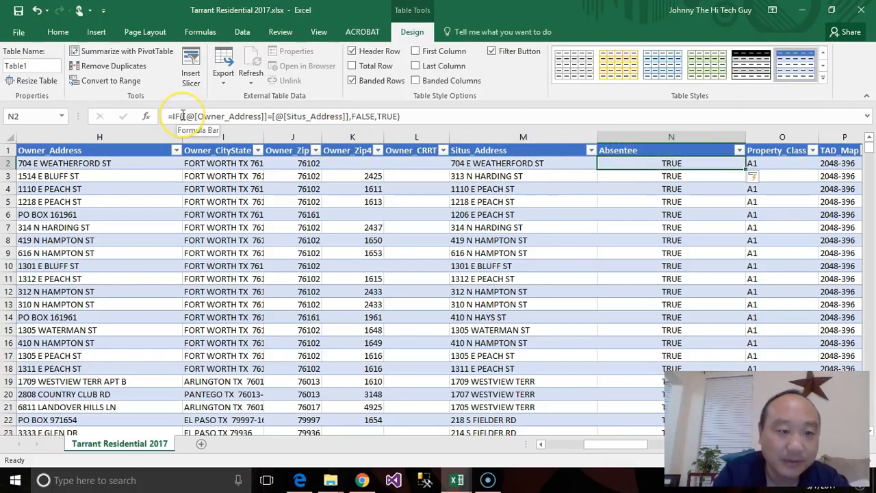
click(183, 116)
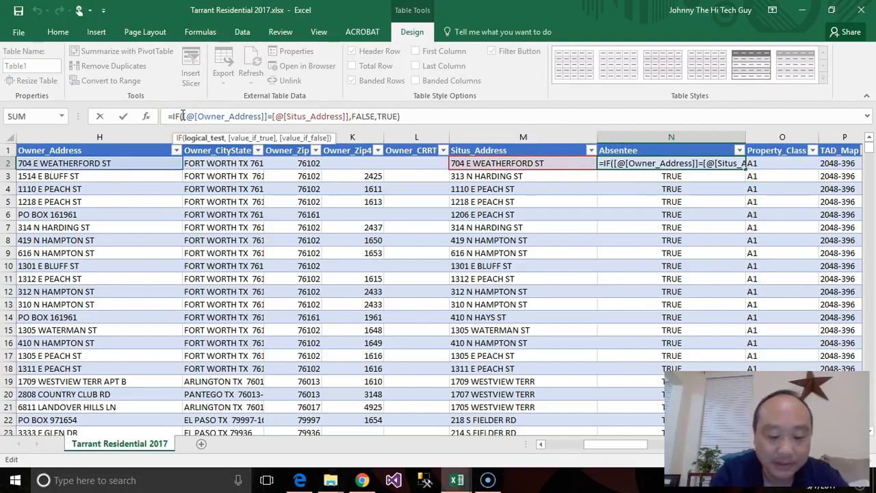
text(TRIM)
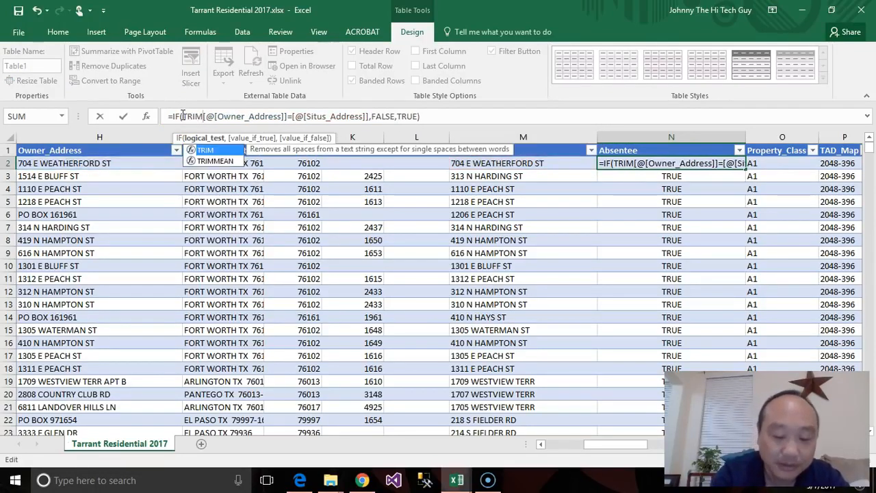
text(()
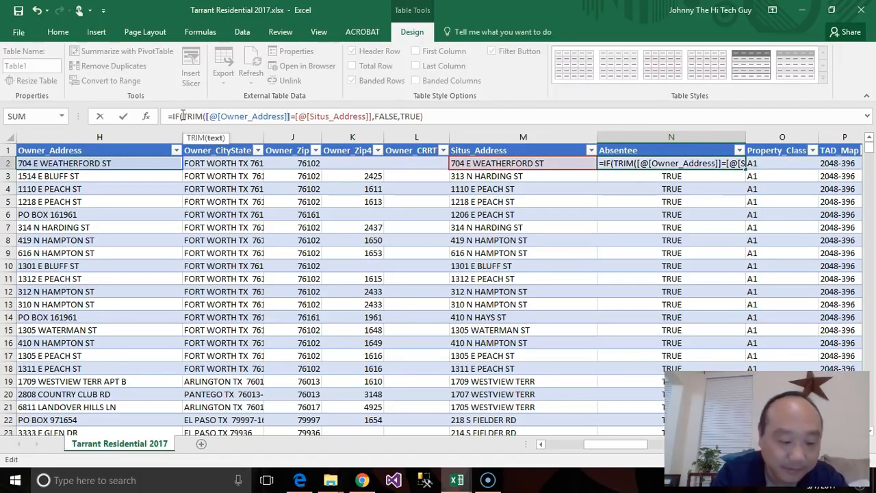
text())
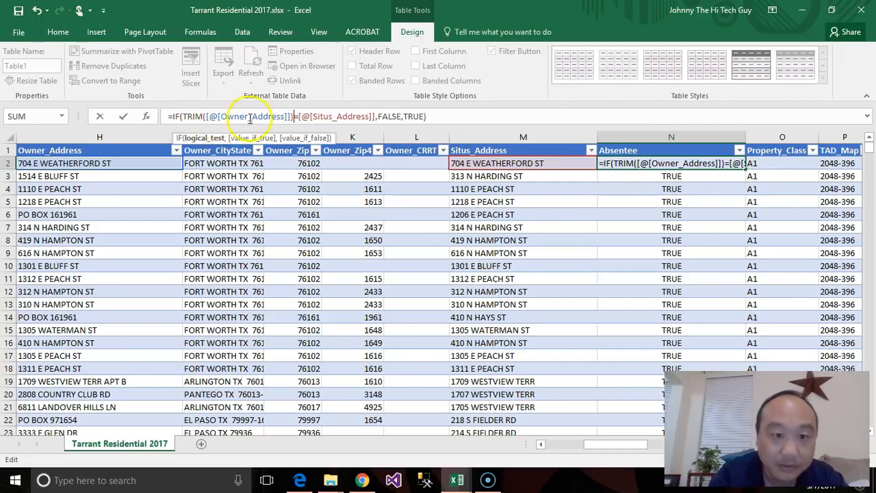
Wrap the formula's Situs_Address reference in TRIM as well and enter the revised formula for the Absentee column.
click(299, 116)
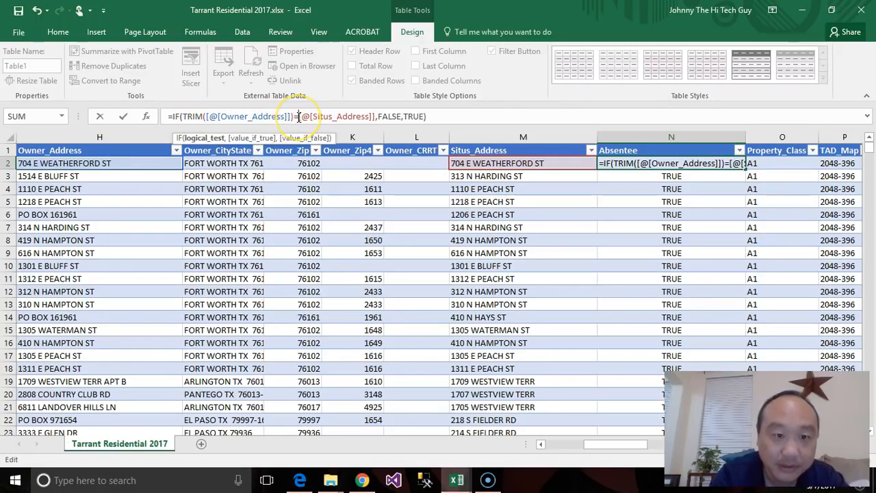
text(TRIM)
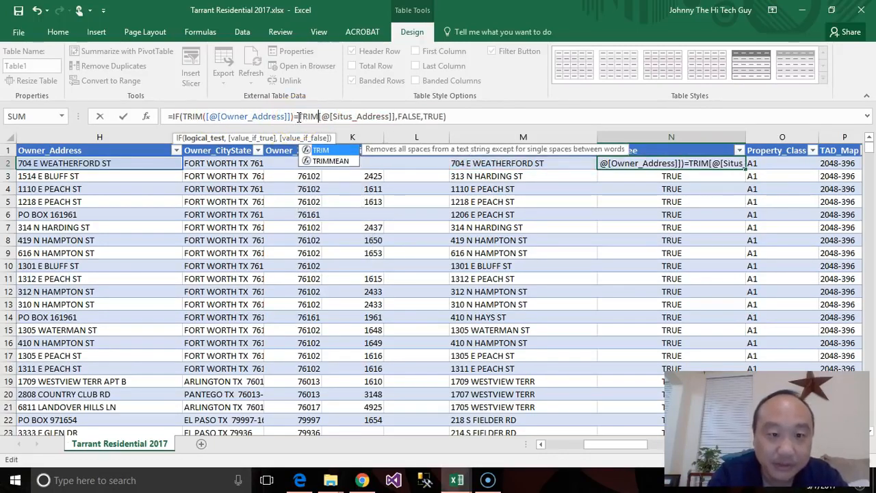
text(()
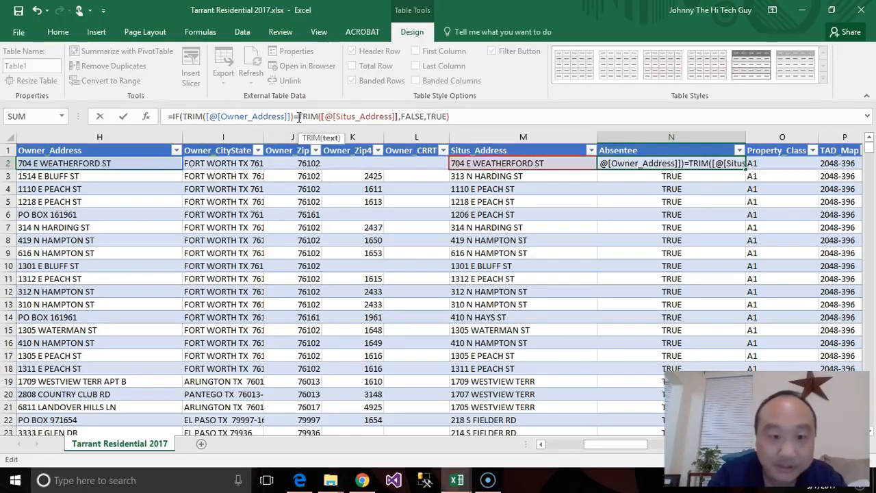
key(Right)
key(Right)
key(Right)
key(Right)
key(Right)
key(Right)
text())
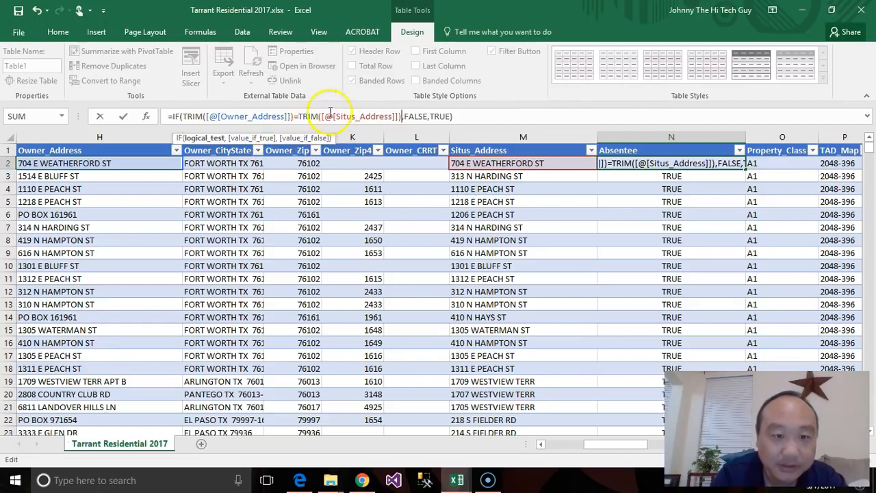
click(479, 115)
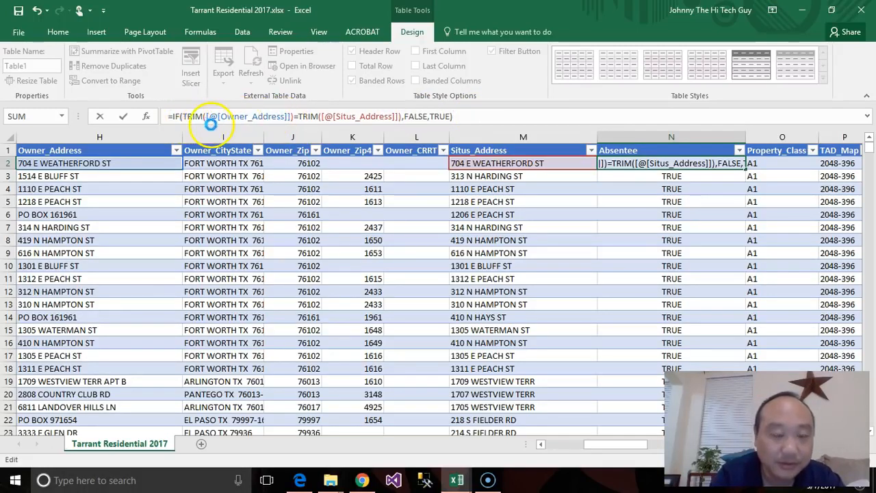
key(Return)
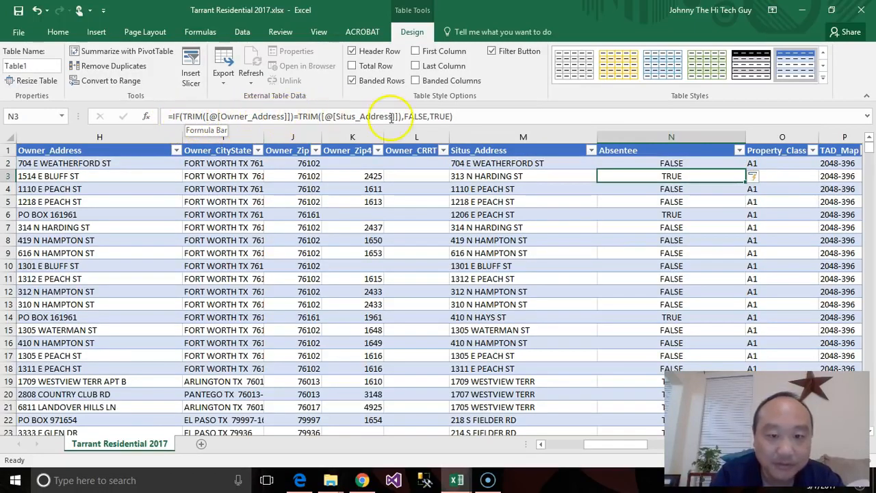
Compare the owner and property addresses of the first three records with the recalculated Absentee values.
click(611, 163)
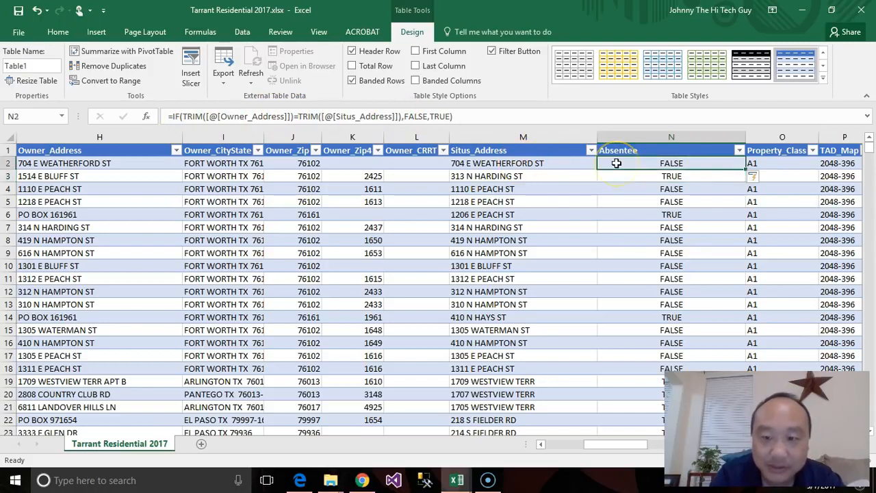
click(146, 165)
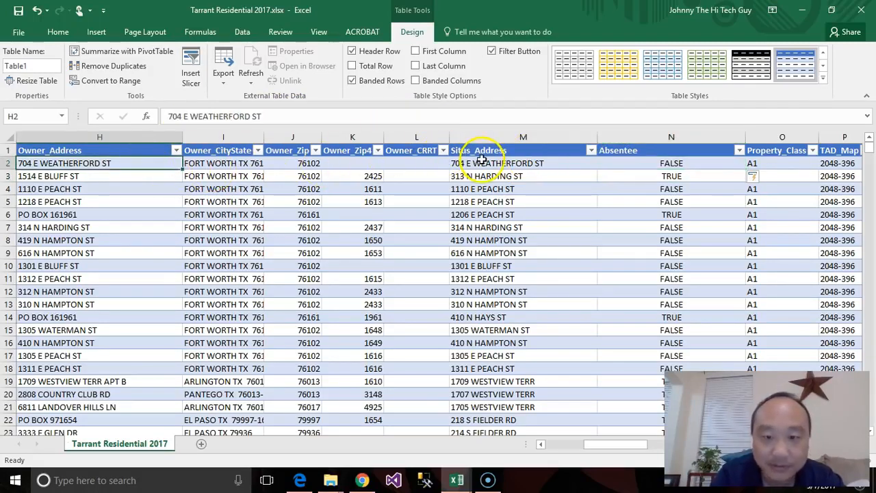
click(141, 175)
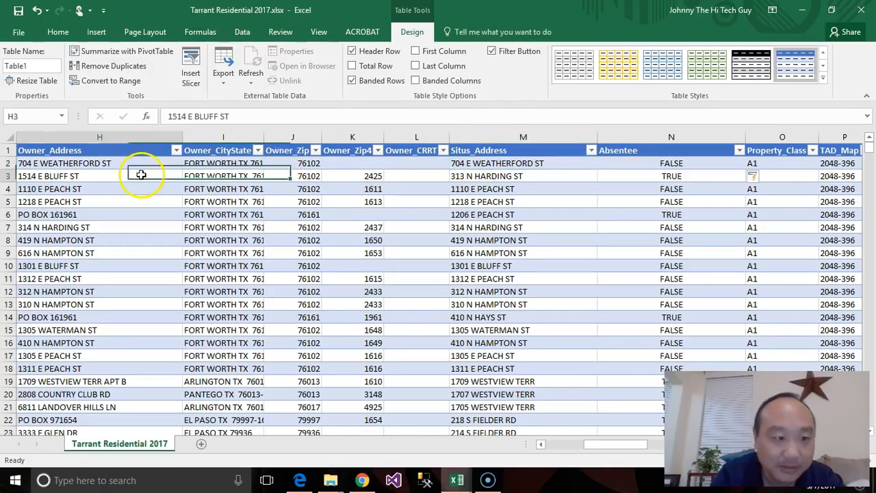
click(479, 176)
click(641, 176)
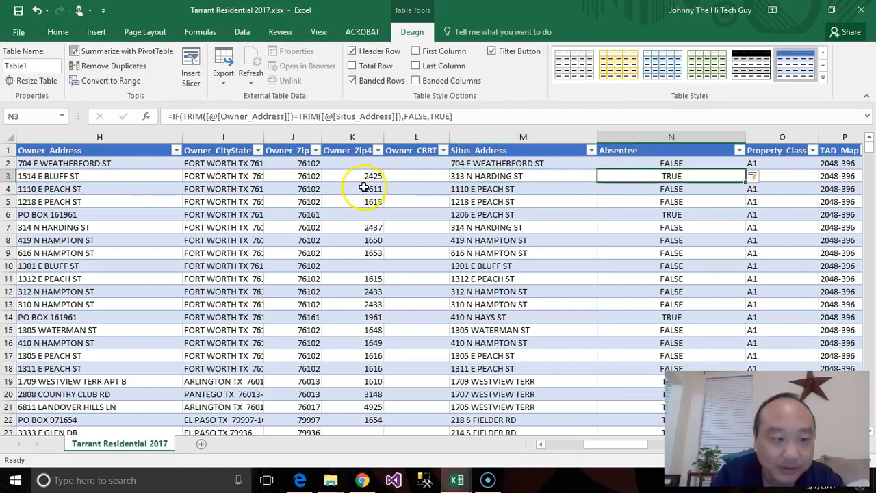
click(128, 188)
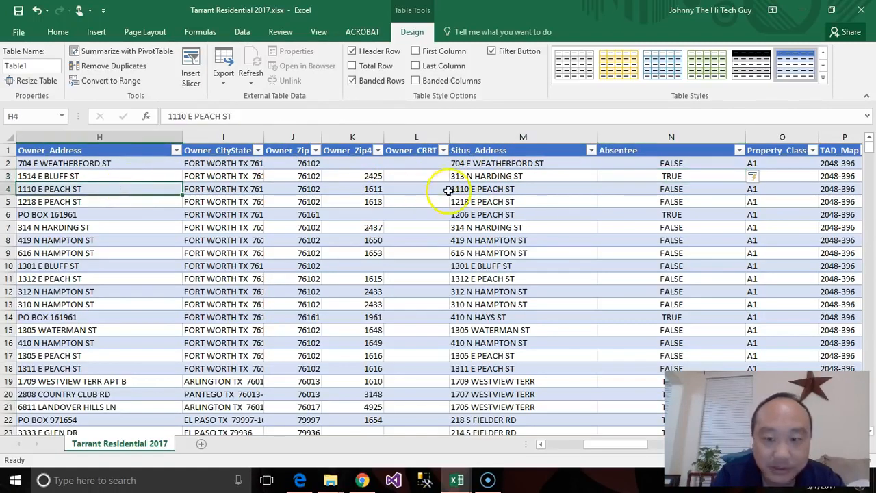
click(486, 189)
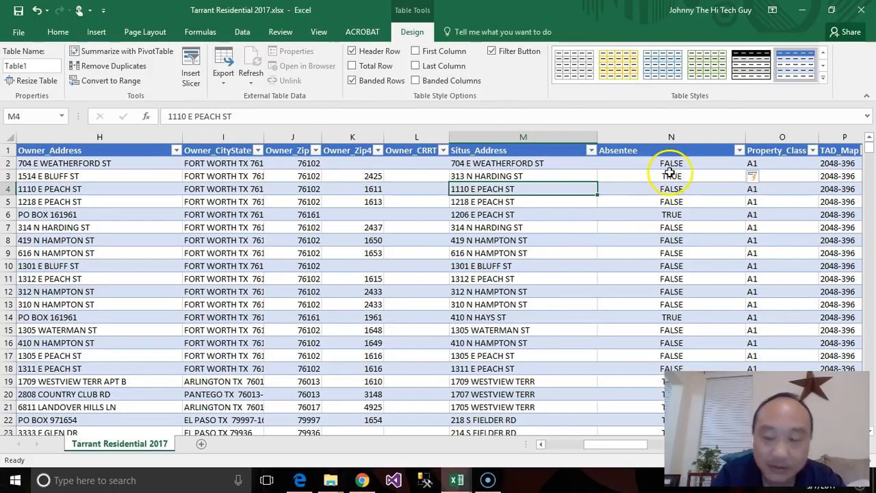
Filter the Absentee column to show only TRUE records and review their owner and property columns.
click(739, 147)
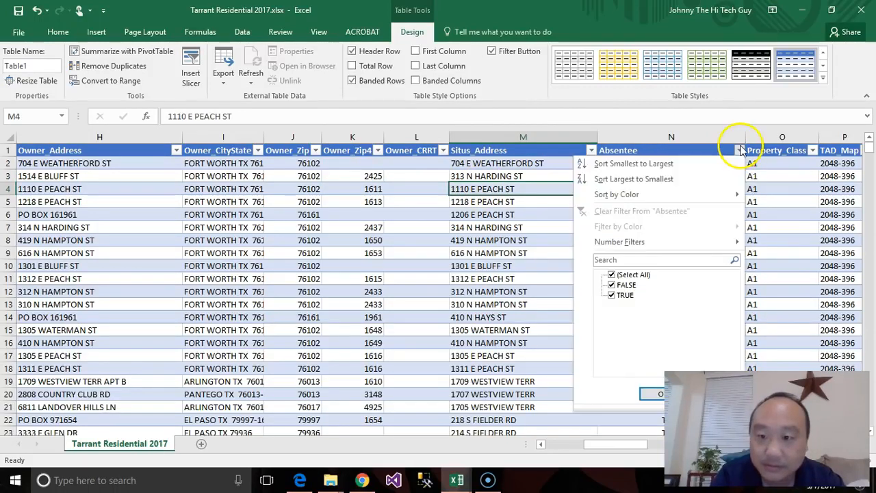
click(613, 286)
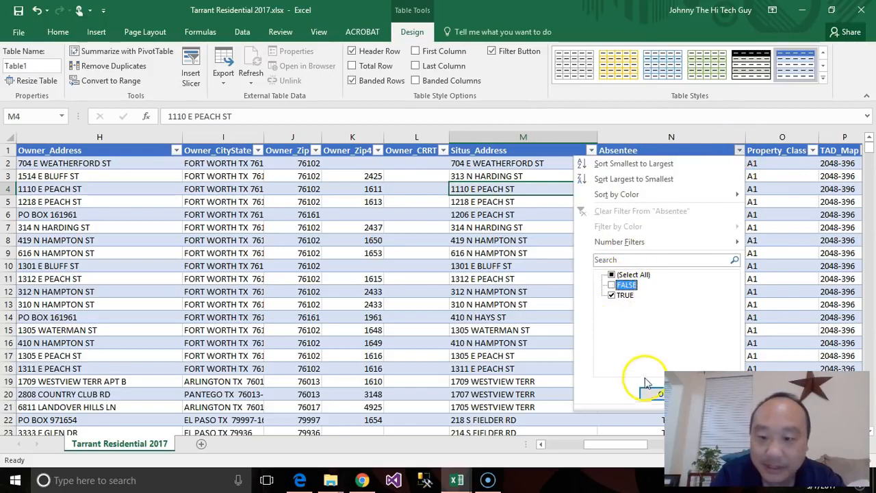
click(659, 394)
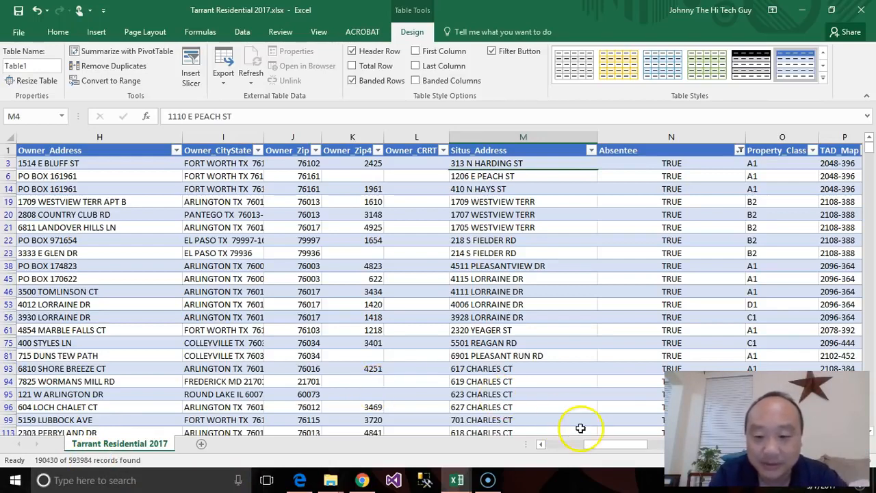
mouse_move(597, 446)
mouse_down()
mouse_move(577, 450)
mouse_move(590, 450)
mouse_up()
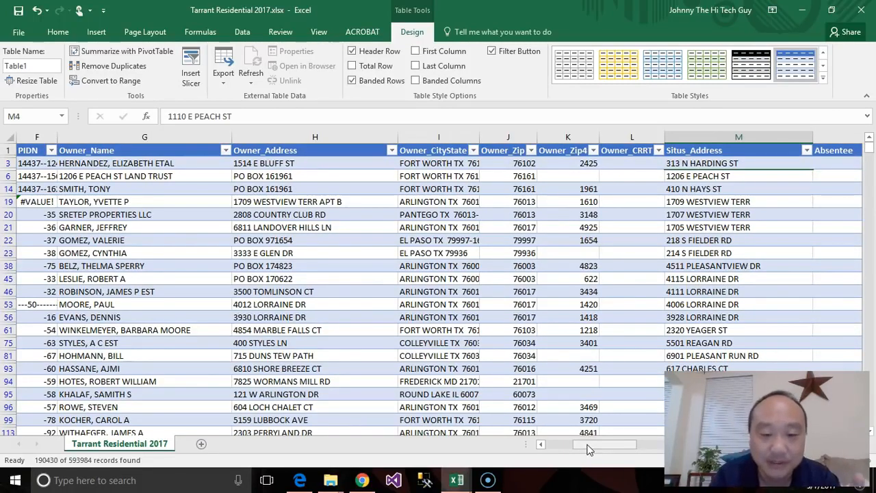
drag(589, 450, 610, 449)
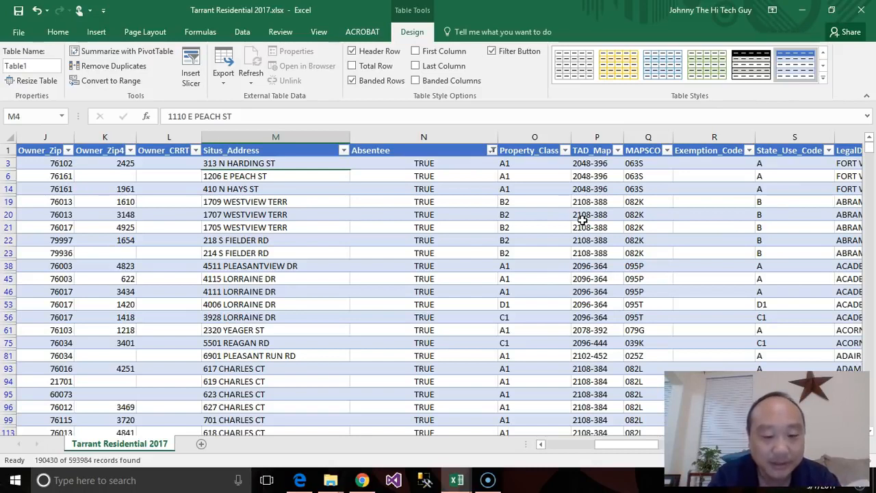
Switch to Chrome and open the Tarrant Appraisal District's interactive map from the TAD site.
click(361, 481)
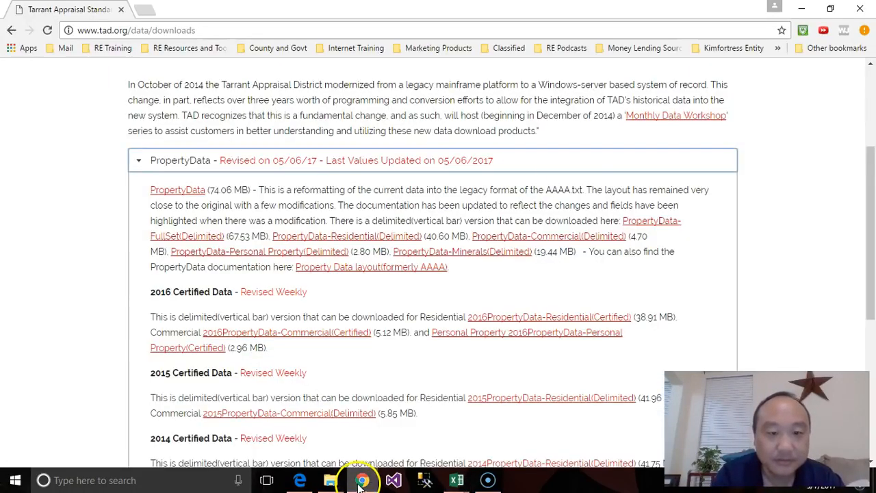
click(141, 12)
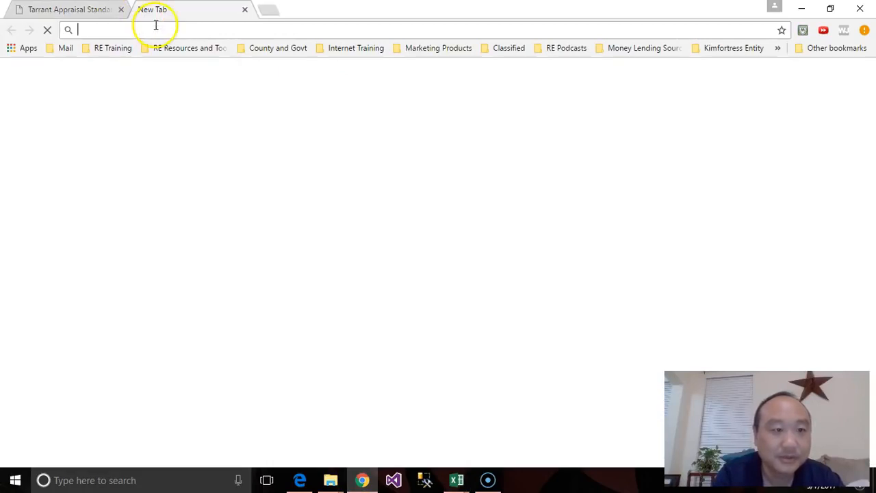
click(85, 10)
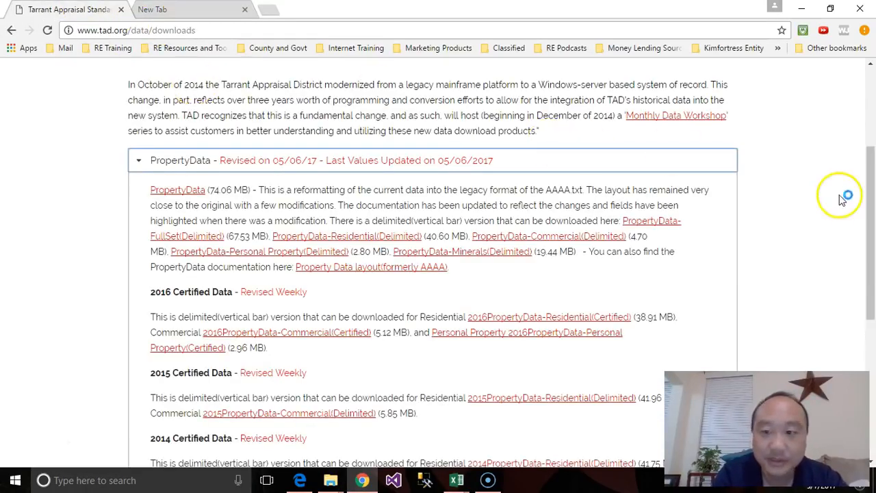
drag(874, 218, 861, 117)
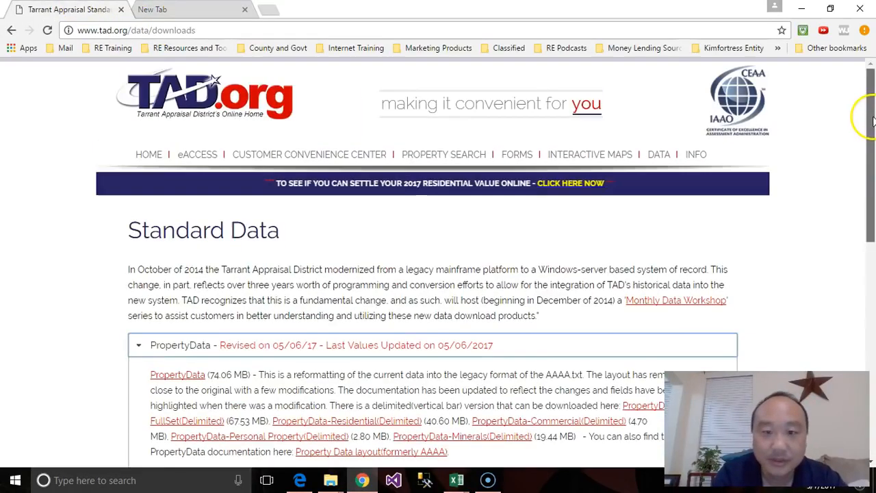
click(597, 158)
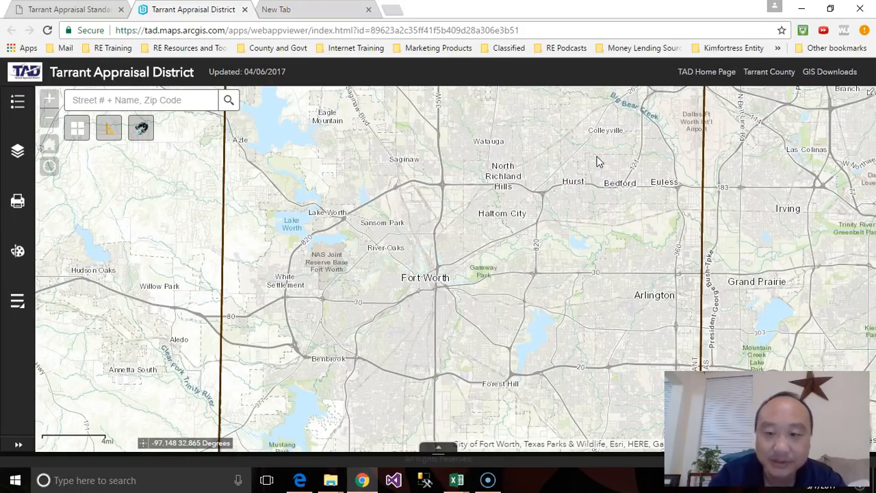
Show the map's layer list for the Arlington area and hide the Abstracts, Schools and County layers.
scroll(645, 212, up, 3)
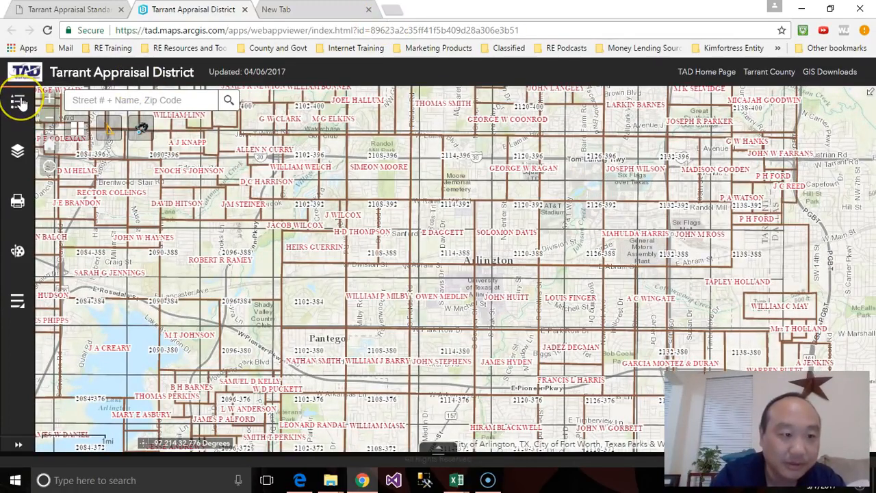
click(19, 152)
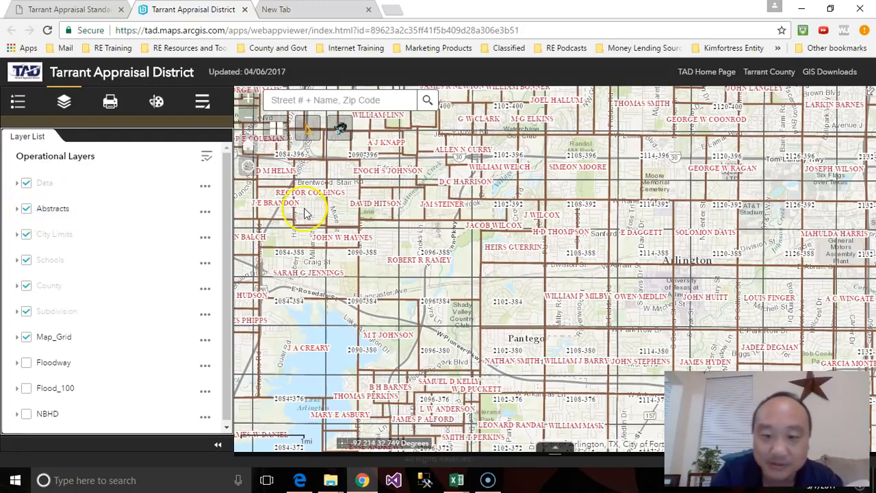
click(26, 209)
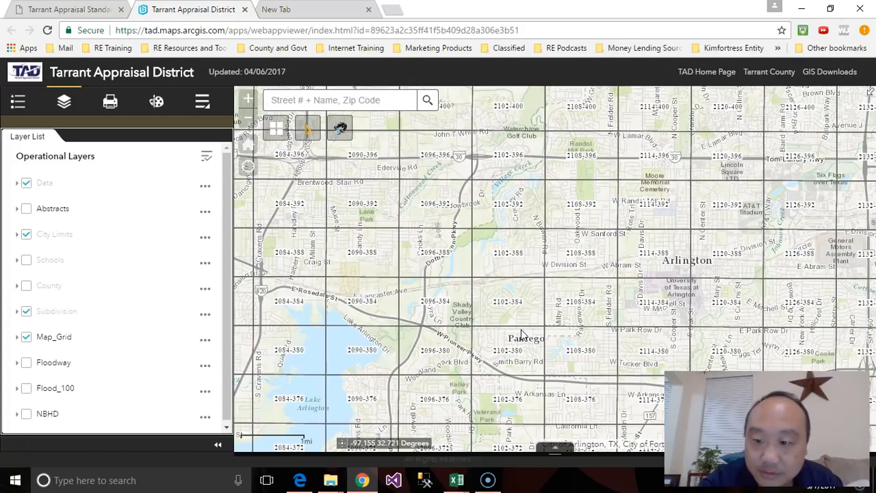
Hide the Data layer and locate map grid 2120-384 southeast of downtown Arlington.
scroll(739, 233, up, 2)
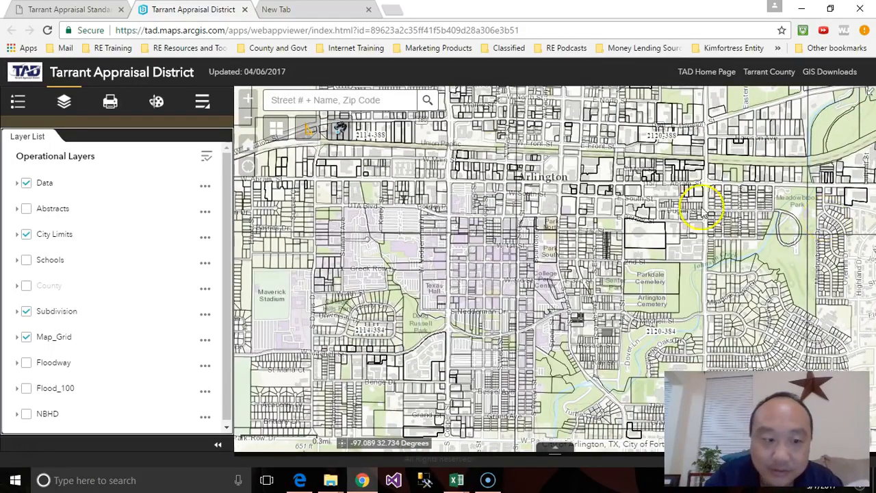
click(26, 185)
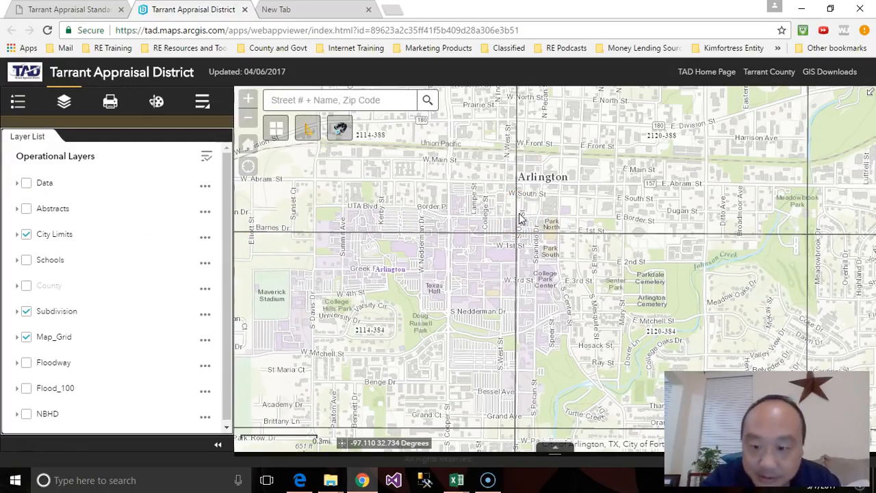
scroll(690, 337, up, 2)
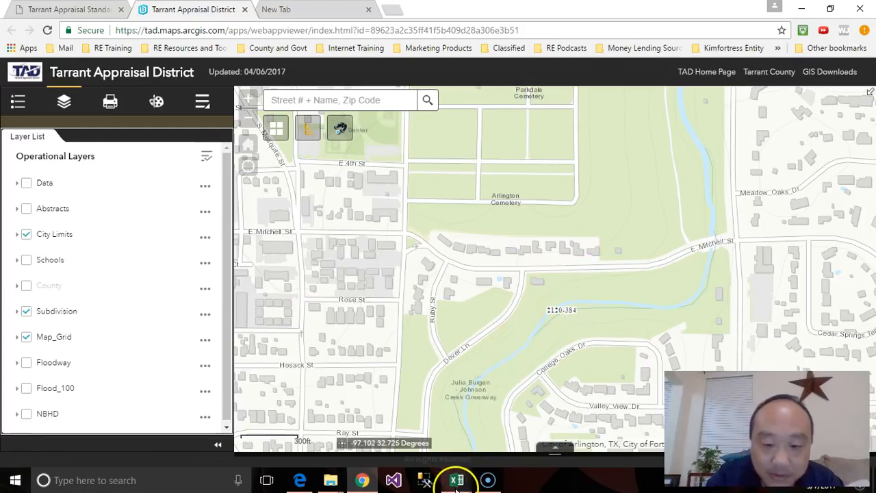
Switch back to Excel and filter the TAD_Map column to grid 2120-384.
mouse_move(457, 484)
click(502, 454)
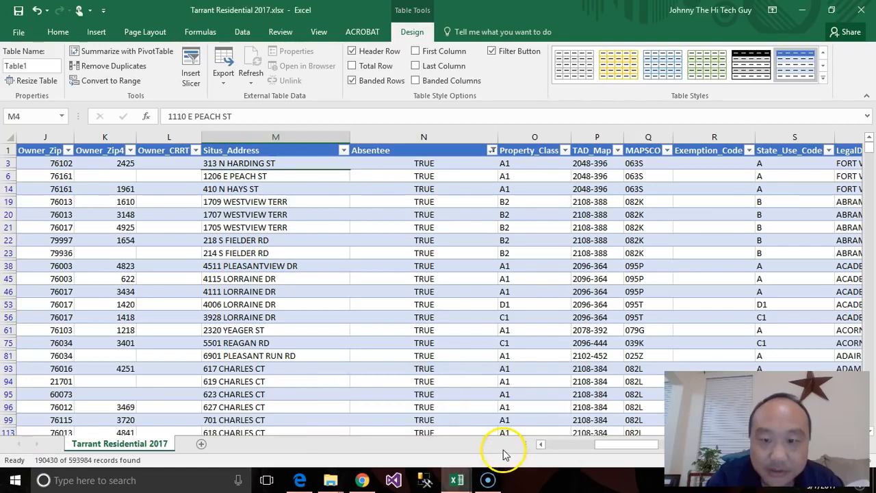
click(618, 151)
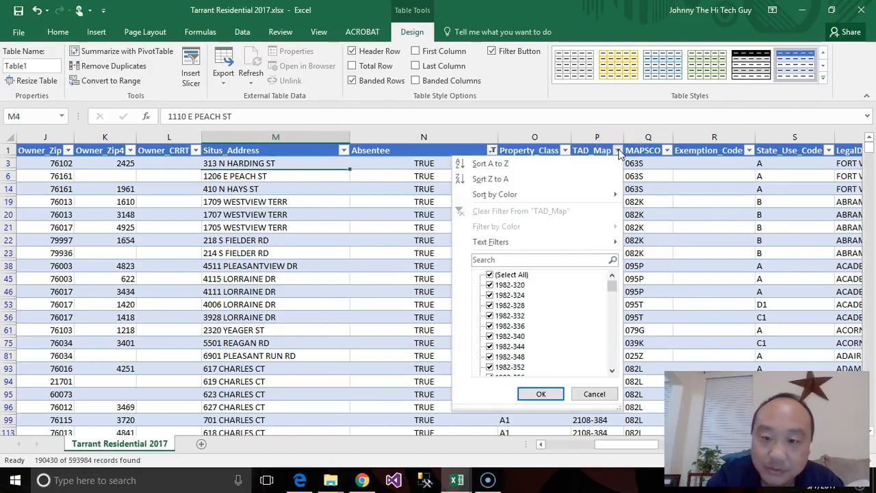
click(514, 260)
text(2120)
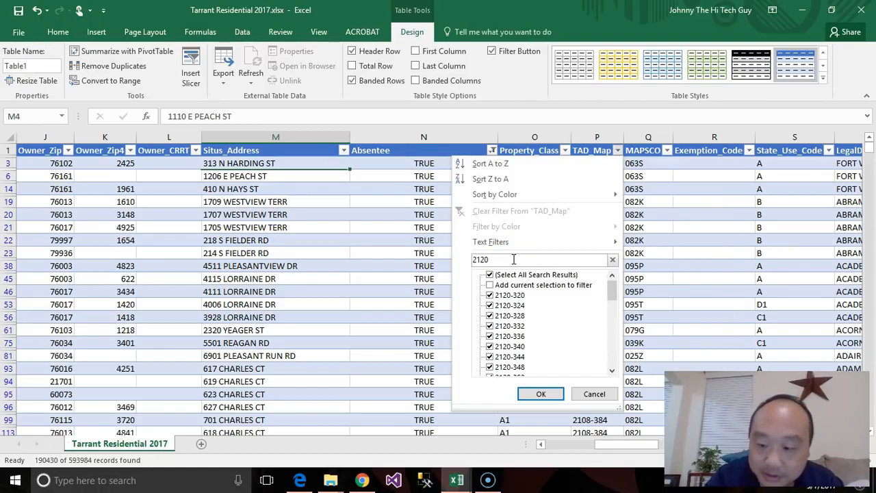
text(-384)
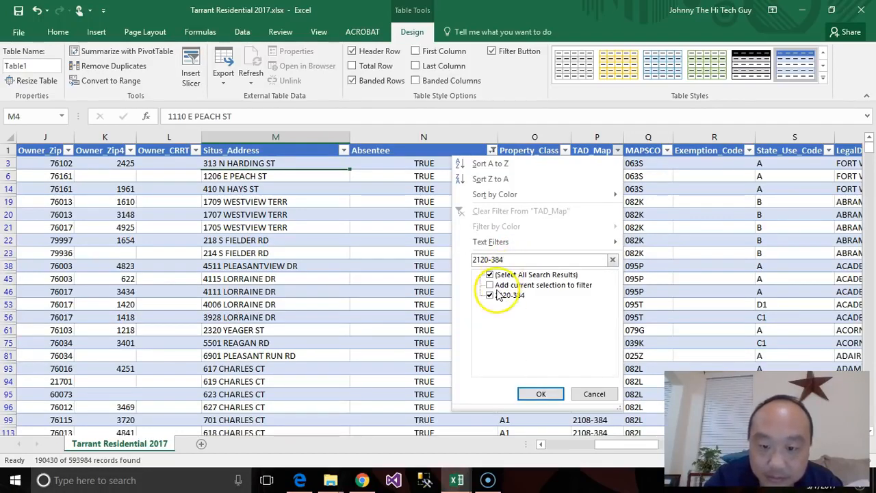
click(541, 395)
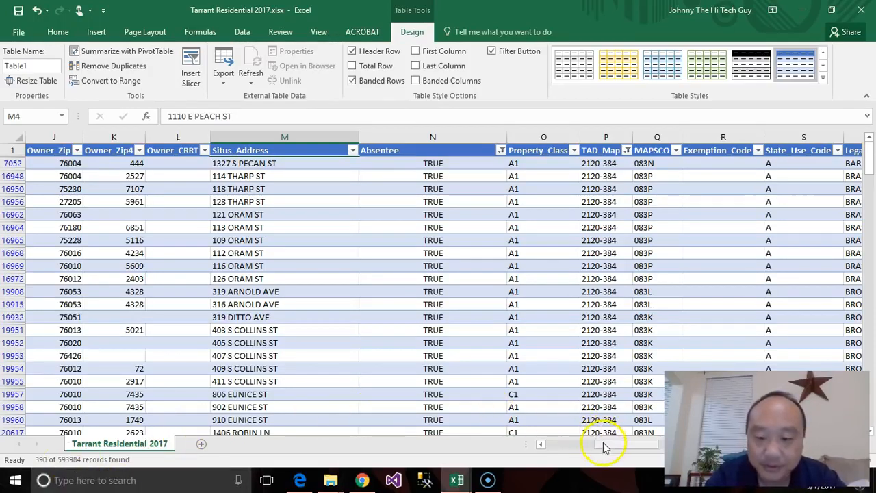
Review the filtered records' property class, legal description, deed and value columns.
mouse_move(607, 445)
mouse_down()
mouse_move(570, 445)
mouse_move(608, 445)
mouse_up()
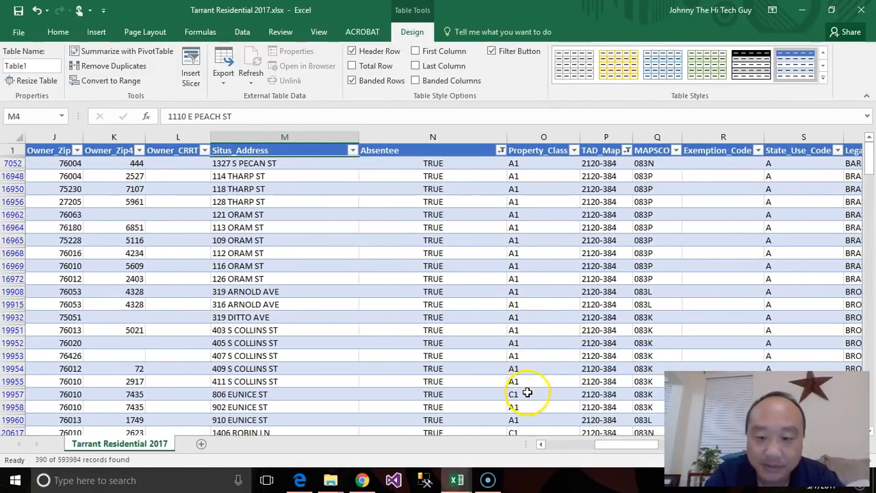
mouse_move(612, 445)
mouse_move(612, 446)
mouse_down()
mouse_move(630, 445)
mouse_move(622, 446)
mouse_up()
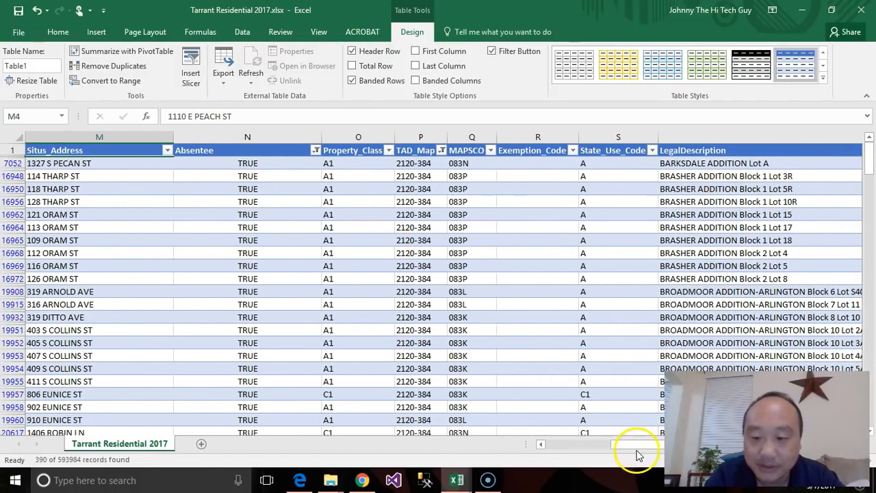
drag(637, 446, 662, 448)
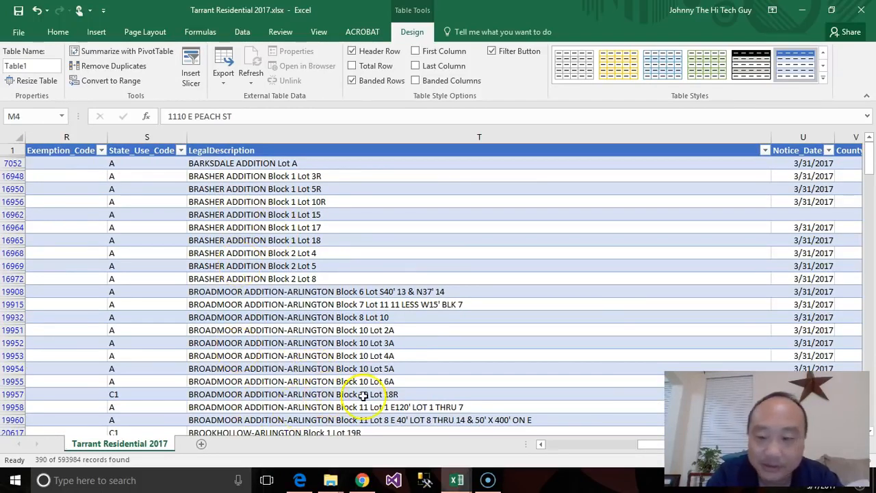
drag(651, 446, 660, 445)
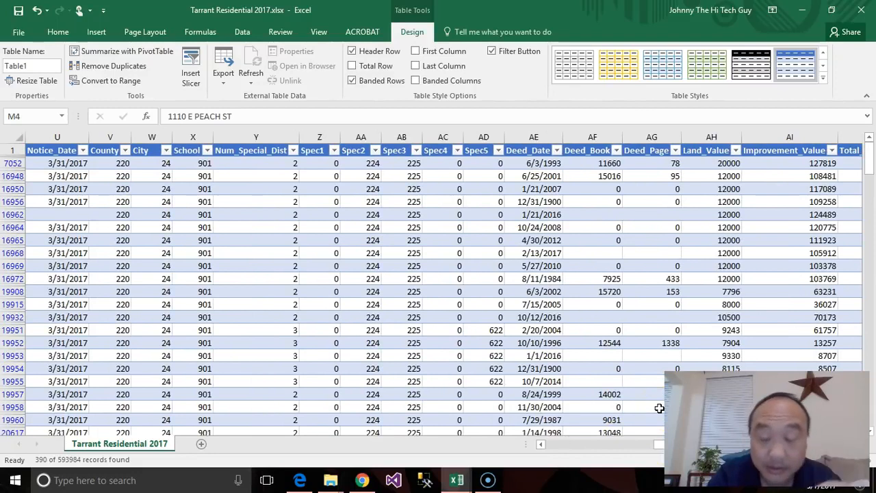
click(557, 151)
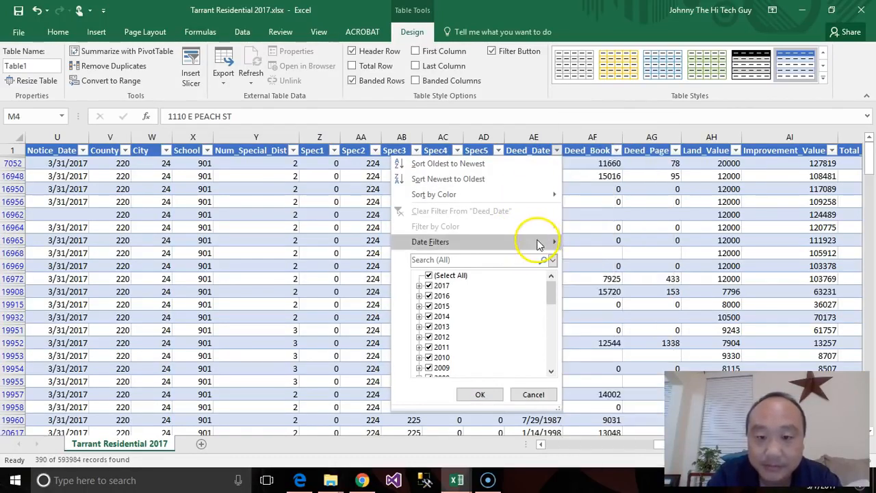
mouse_move(540, 242)
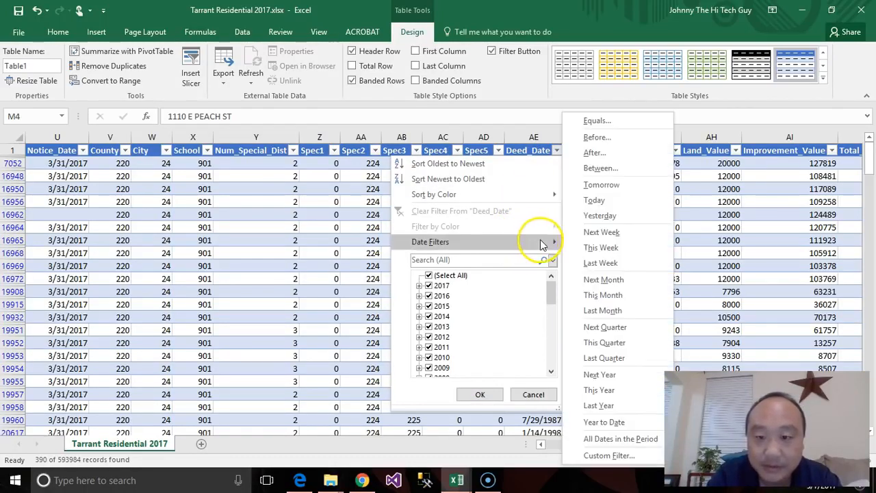
click(598, 137)
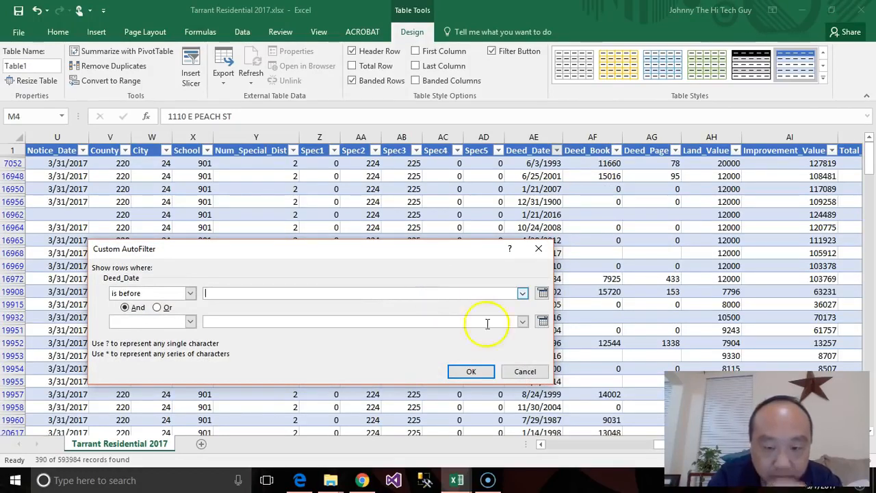
click(537, 371)
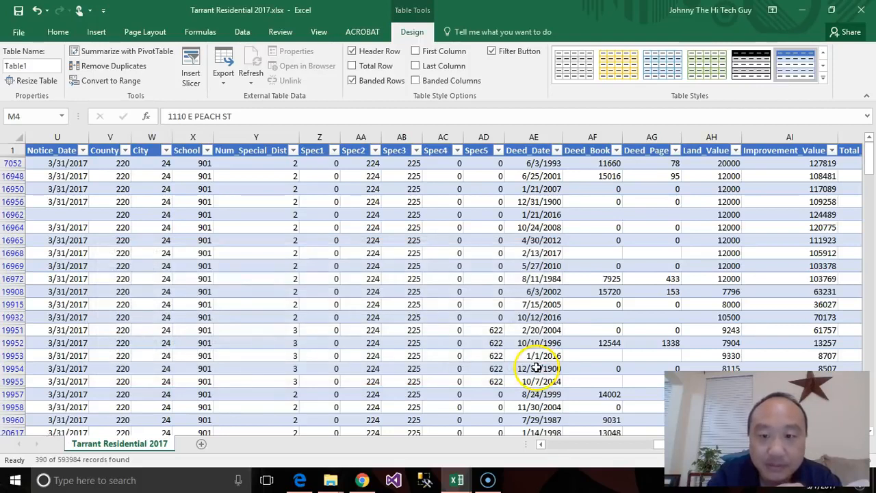
Format the entire Deed_Date column as Date with the *3/14/2012 type, leaving its header cell selected.
click(534, 135)
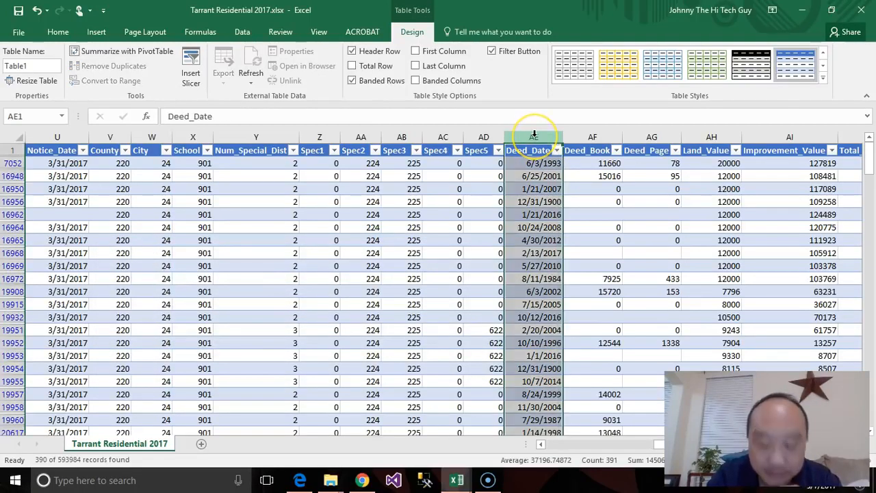
right_click(536, 139)
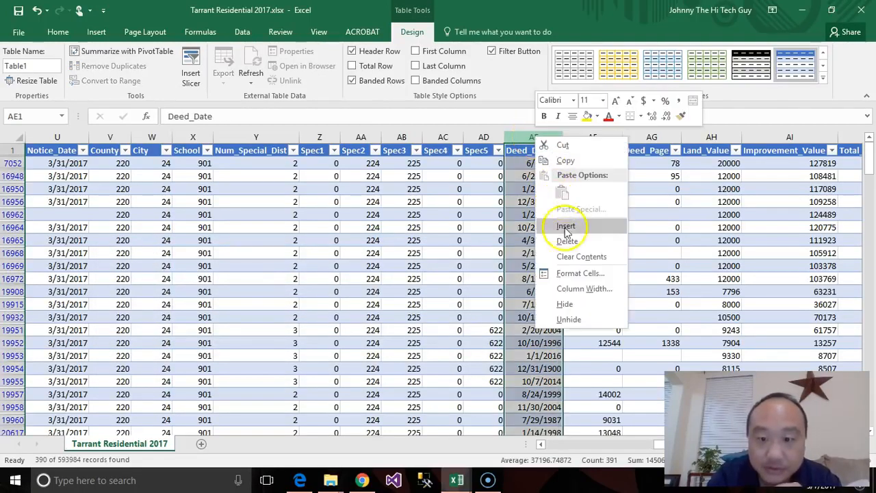
click(576, 268)
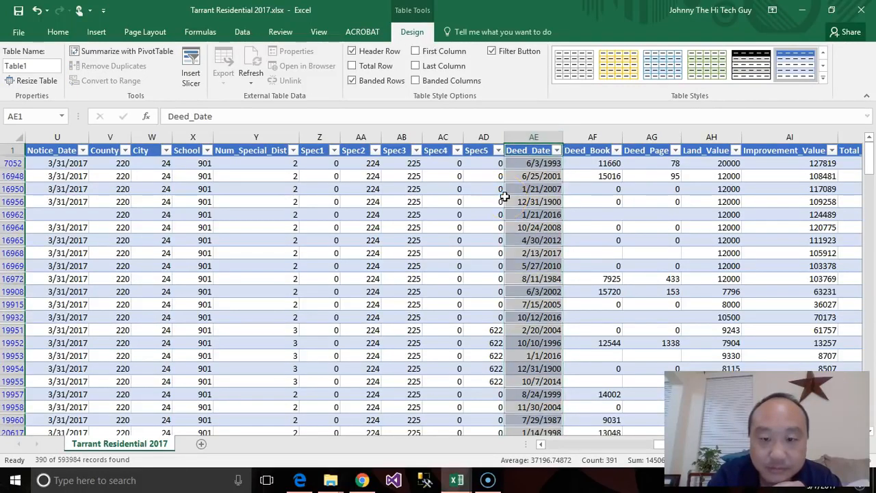
click(443, 202)
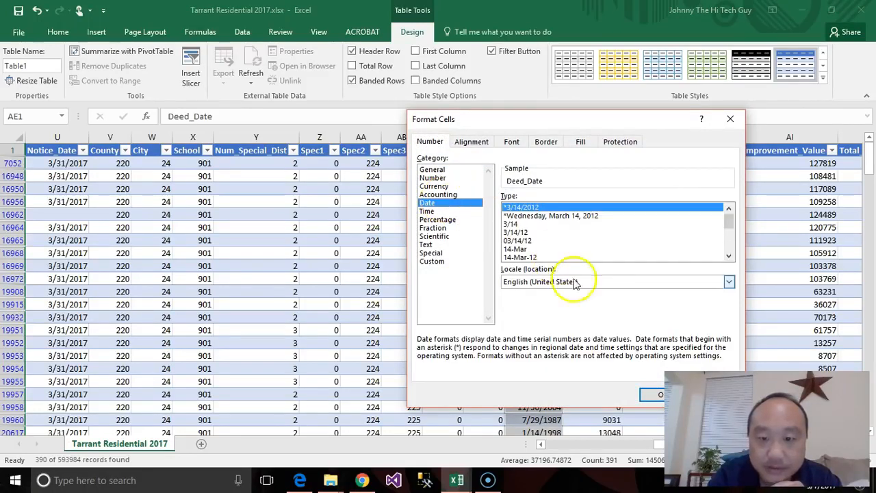
click(658, 394)
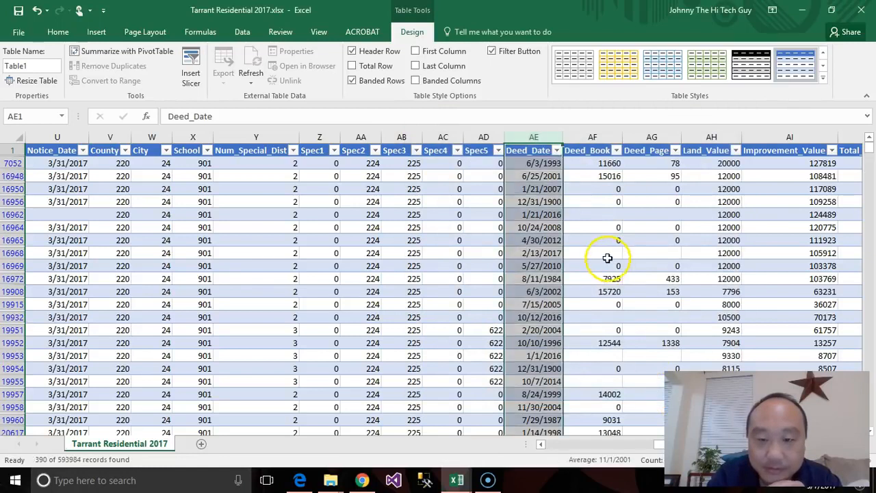
click(541, 153)
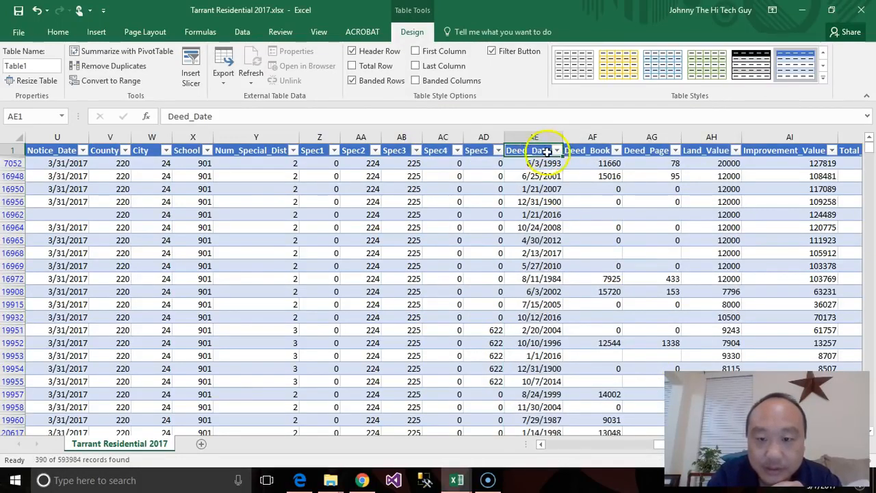
Filter the Deed_Date column to show only dates before 5/7/2007.
click(556, 150)
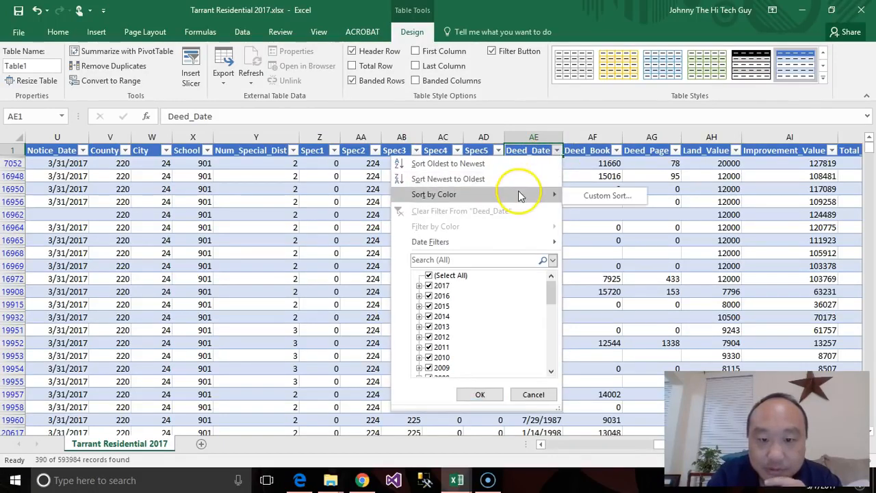
mouse_move(528, 244)
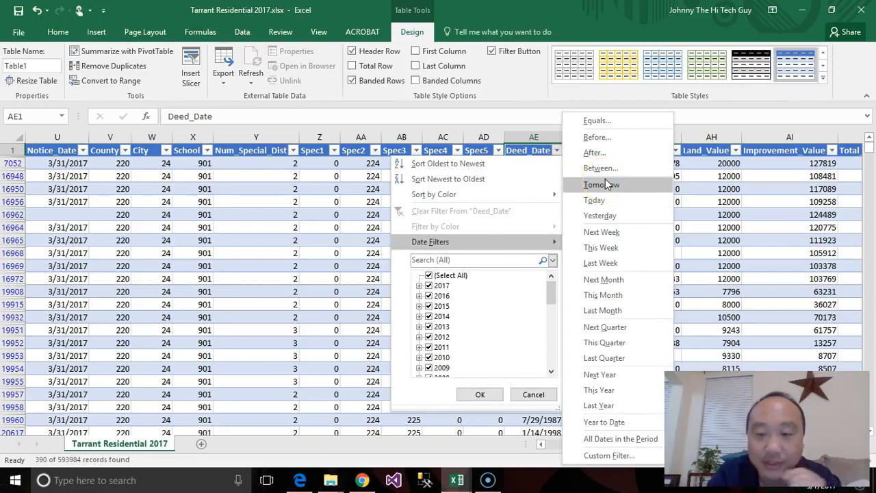
click(605, 143)
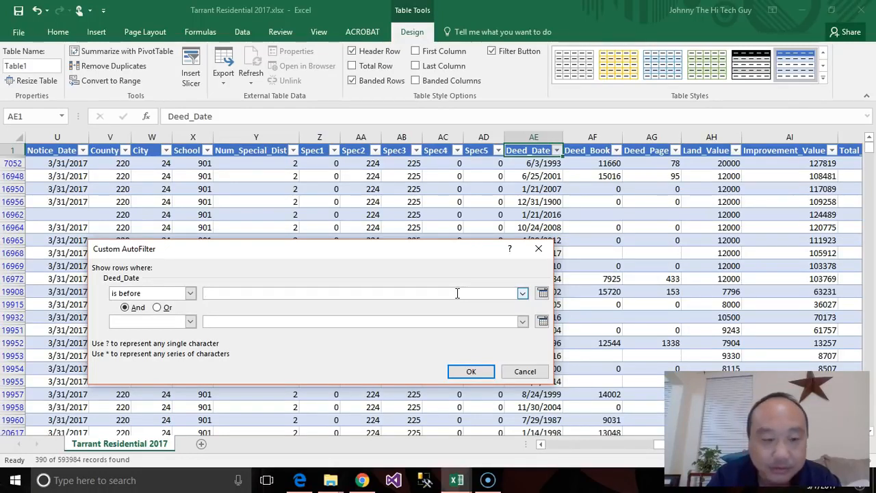
text(5/7/2007)
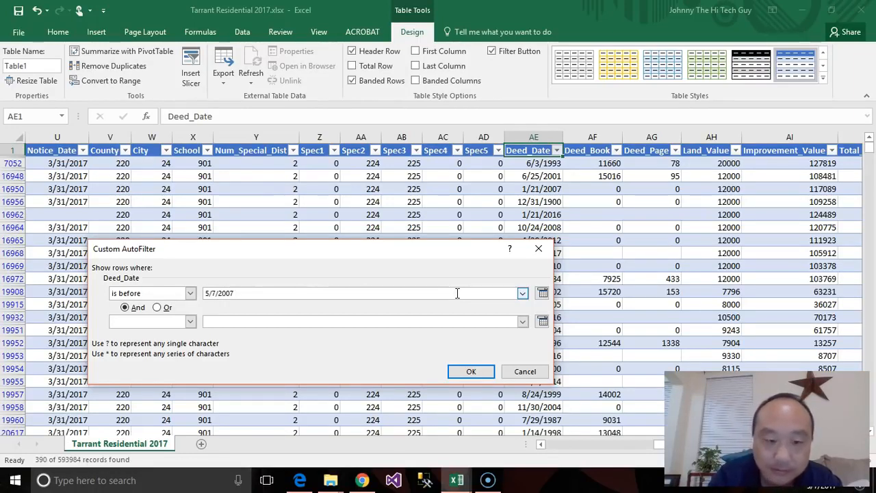
click(481, 370)
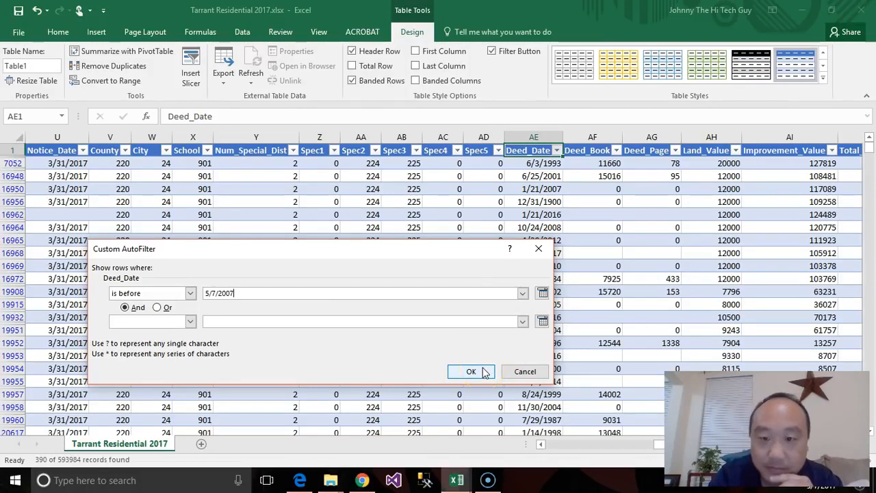
click(482, 371)
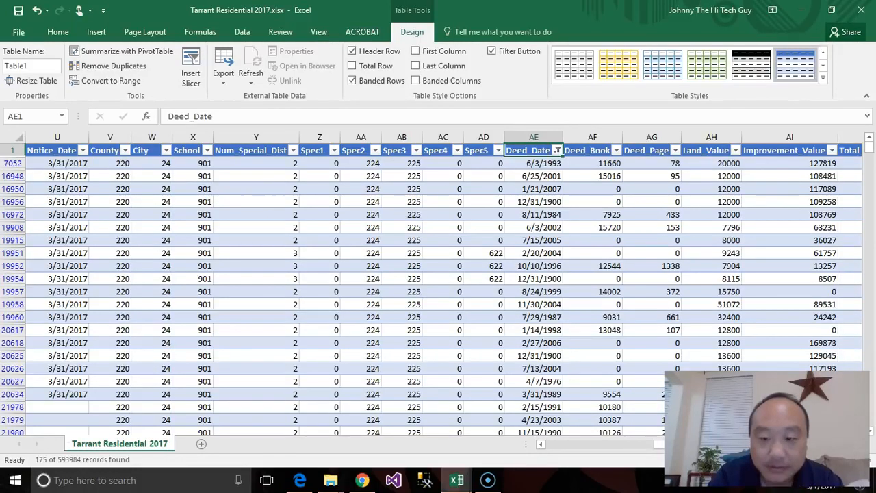
Filter the Total_Value column to show only values less than 250000.
scroll(438, 287, left, 2)
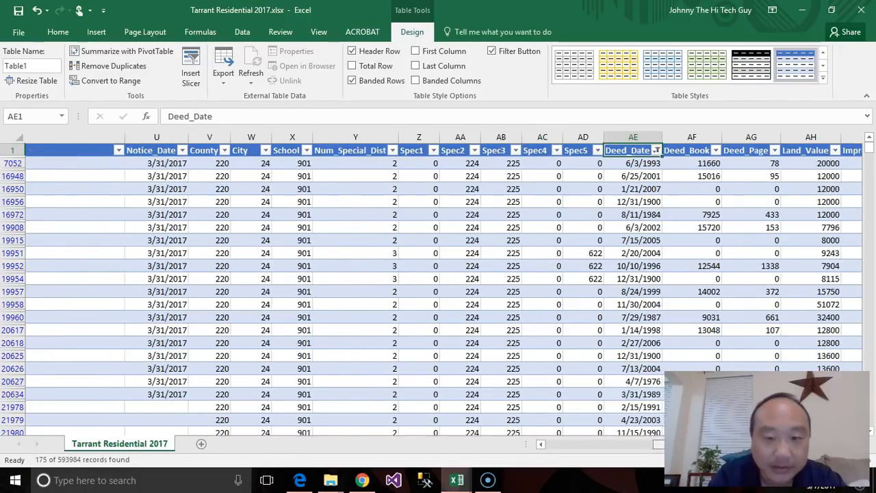
scroll(566, 232, right, 3)
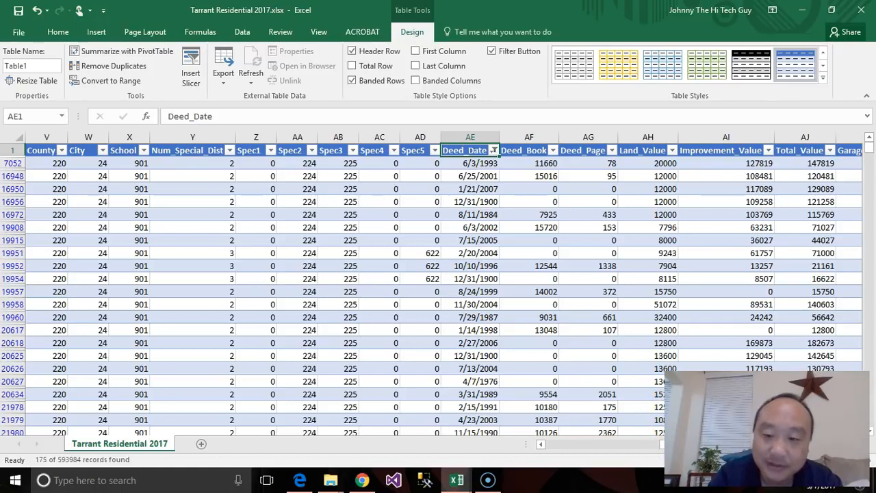
drag(660, 441, 661, 444)
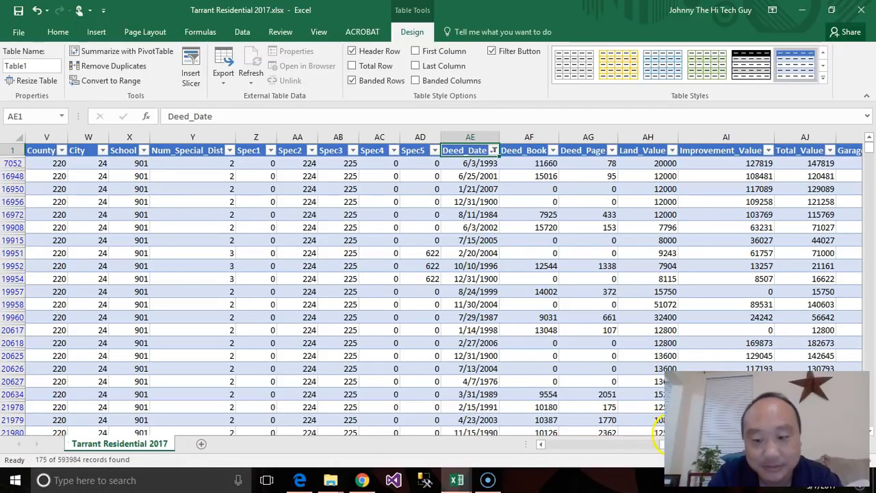
drag(661, 443, 663, 444)
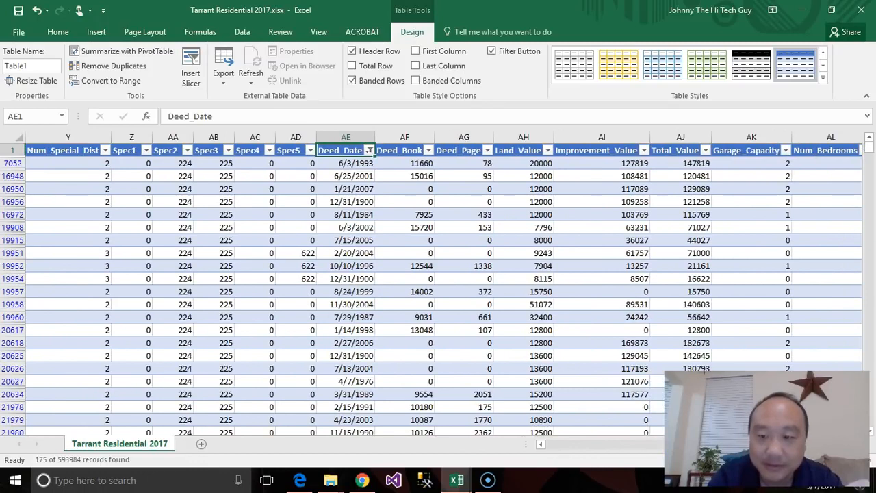
click(705, 150)
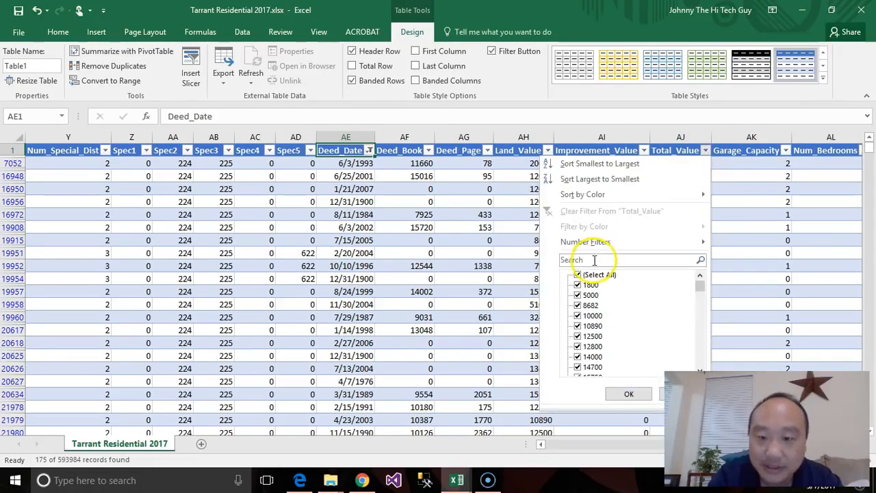
mouse_move(643, 245)
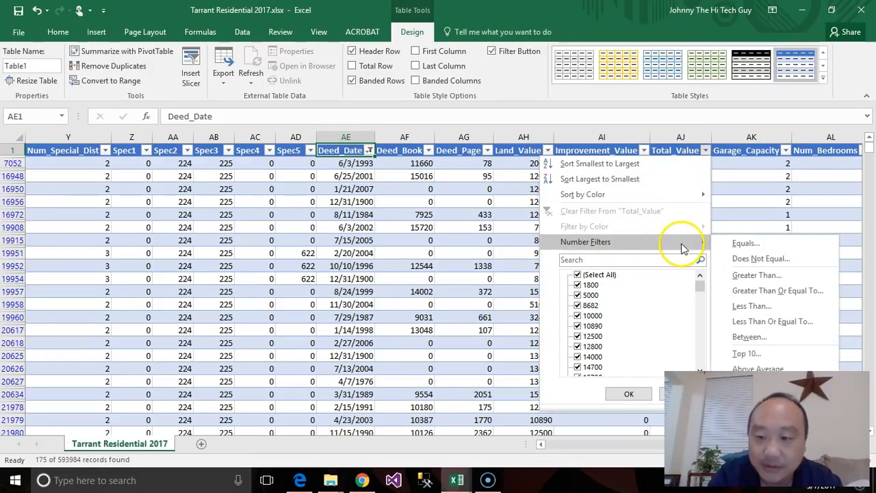
click(751, 305)
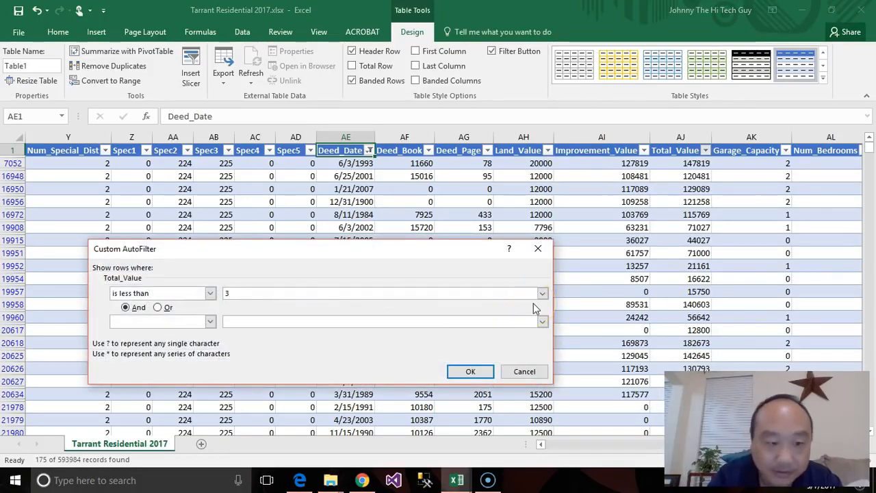
text(250000)
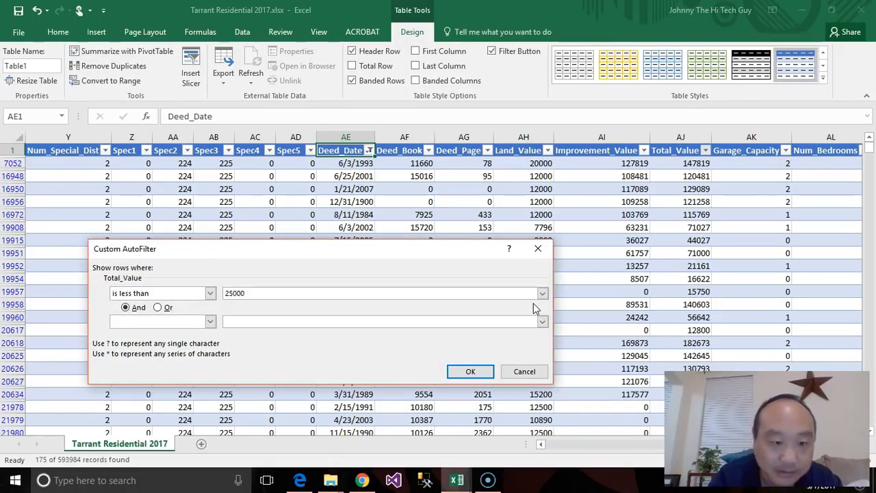
click(484, 369)
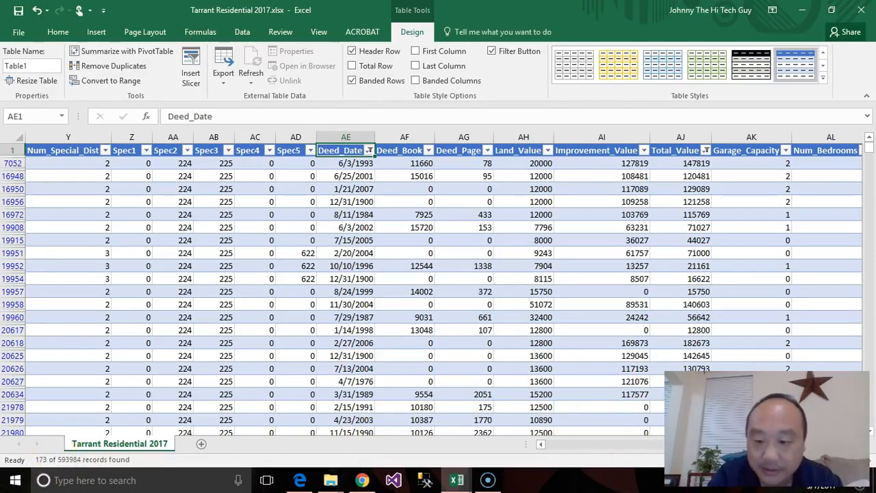
Filter the Year_Built column with a greater-than condition, using a mid-1970s year as the cutoff.
scroll(444, 284, right, 3)
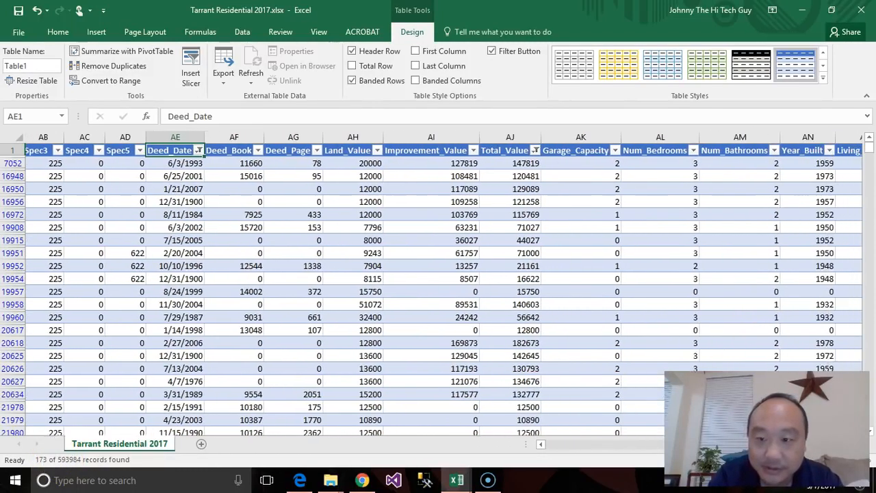
scroll(444, 284, right, 4)
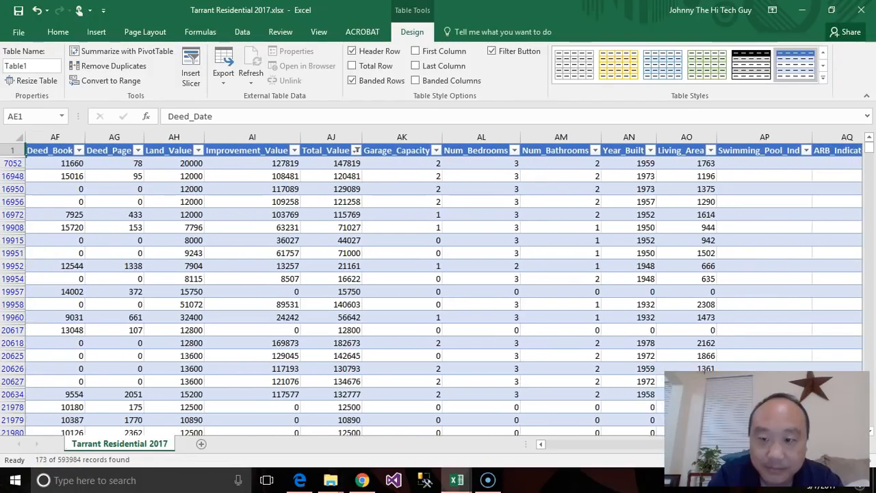
click(651, 150)
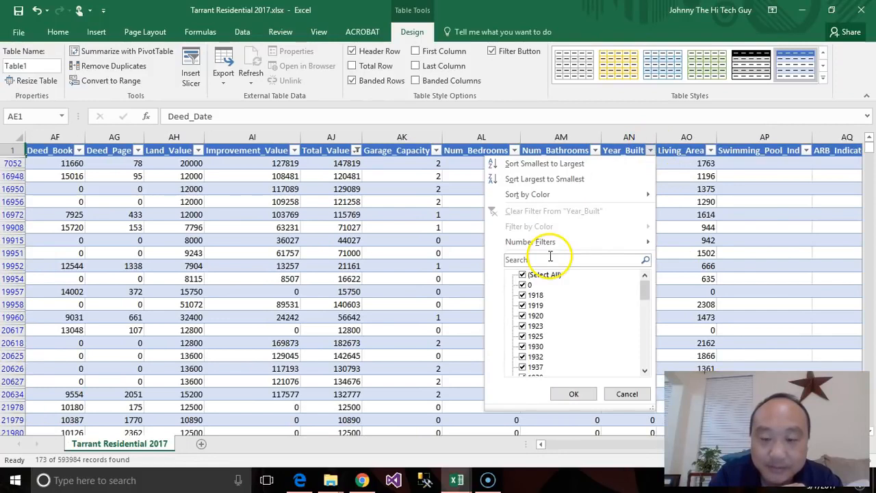
mouse_move(587, 241)
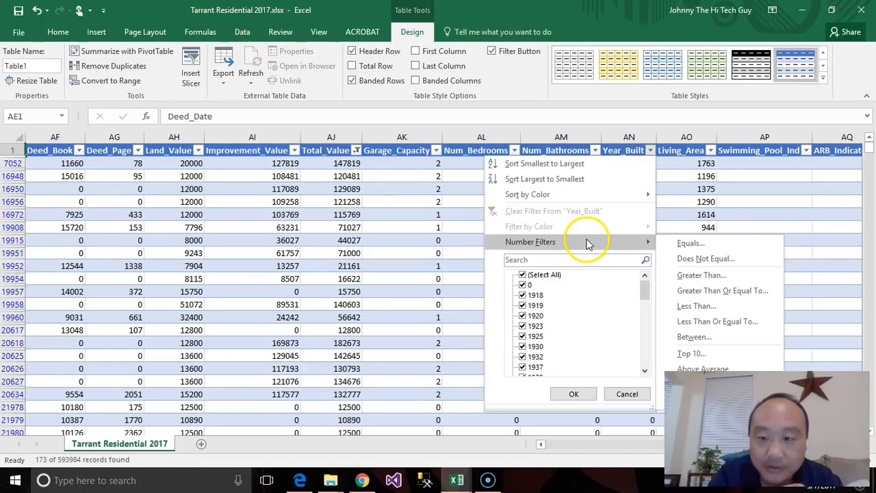
click(700, 276)
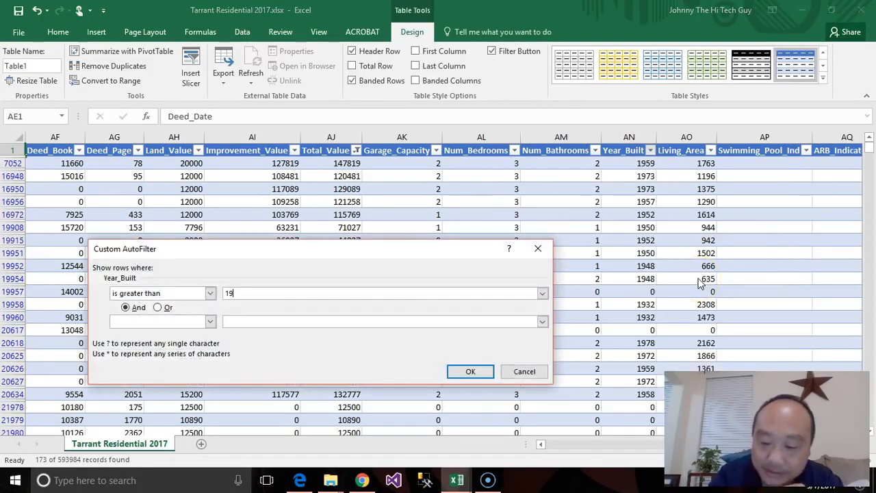
click(479, 372)
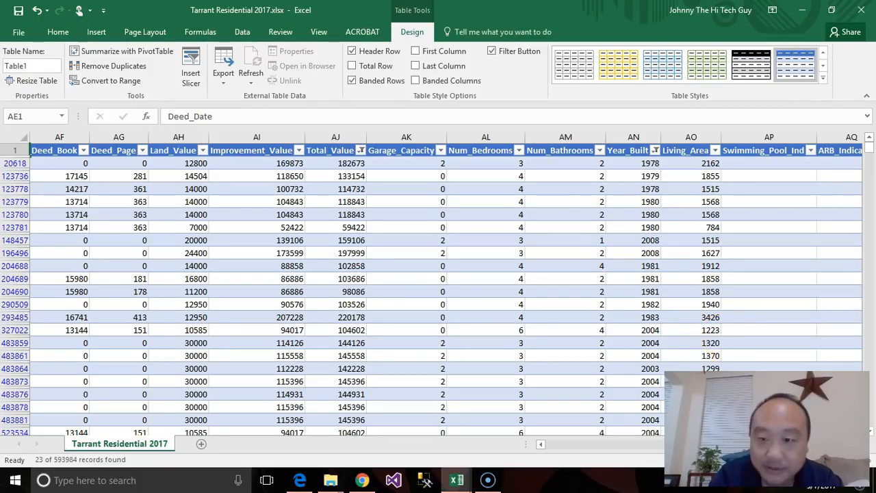
Review the remaining records' deed dates and values, and look over the Deed_Date filter choices without changing them.
scroll(445, 283, left, 1)
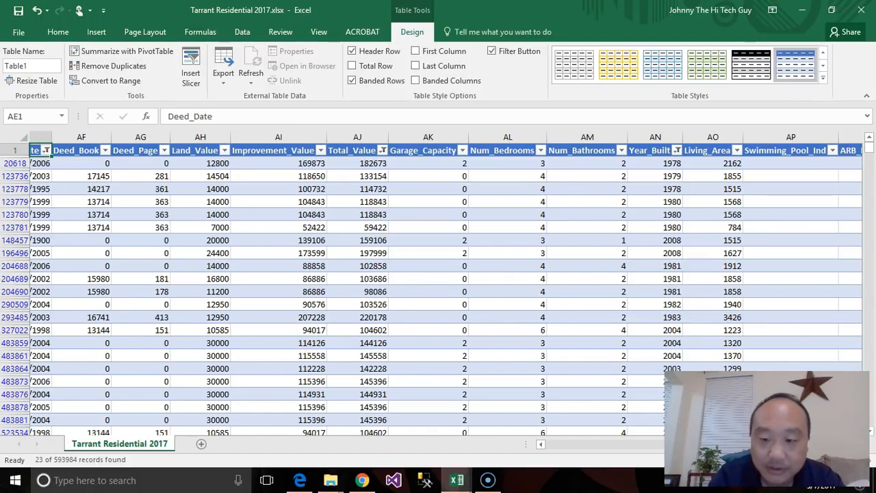
scroll(444, 283, left, 5)
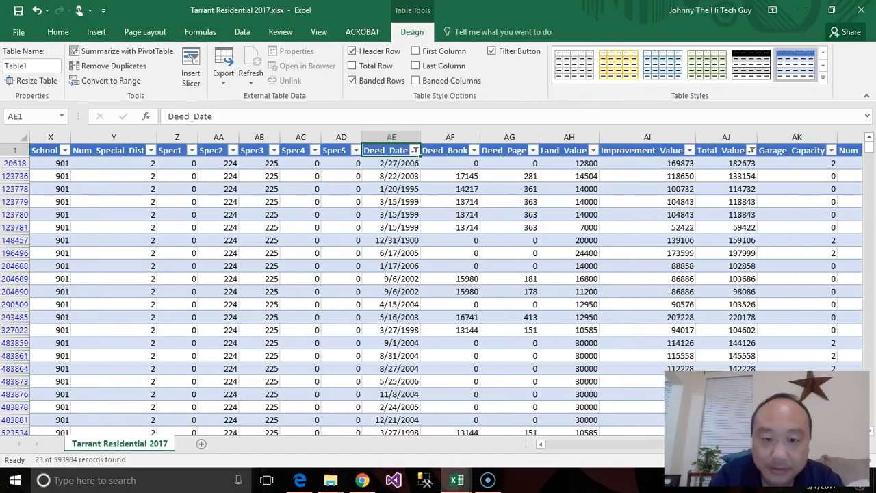
scroll(410, 153, left, 2)
scroll(483, 151, right, 1)
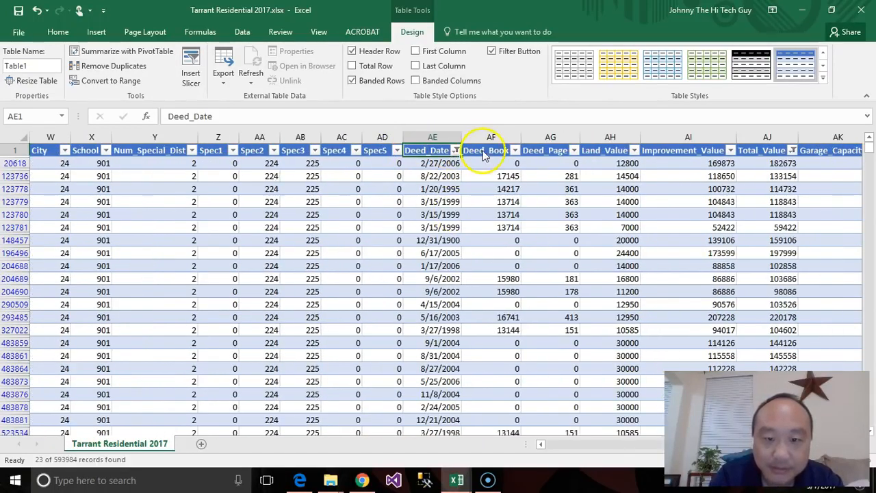
click(456, 151)
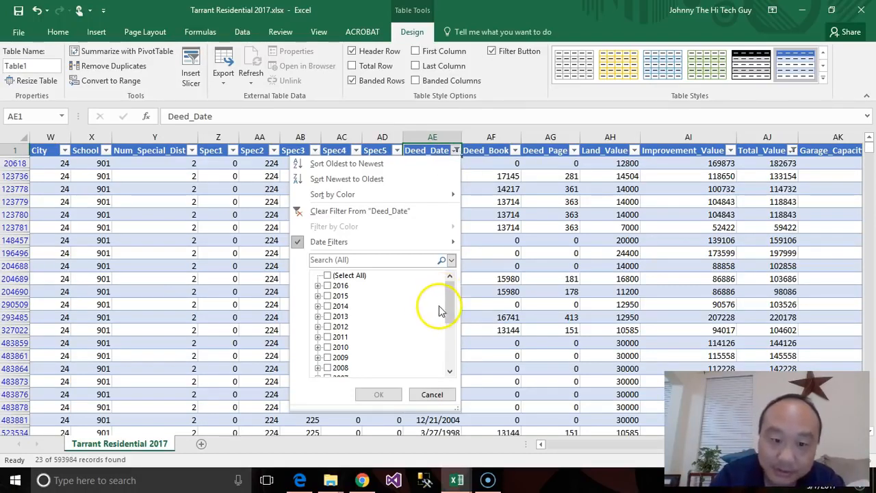
click(432, 394)
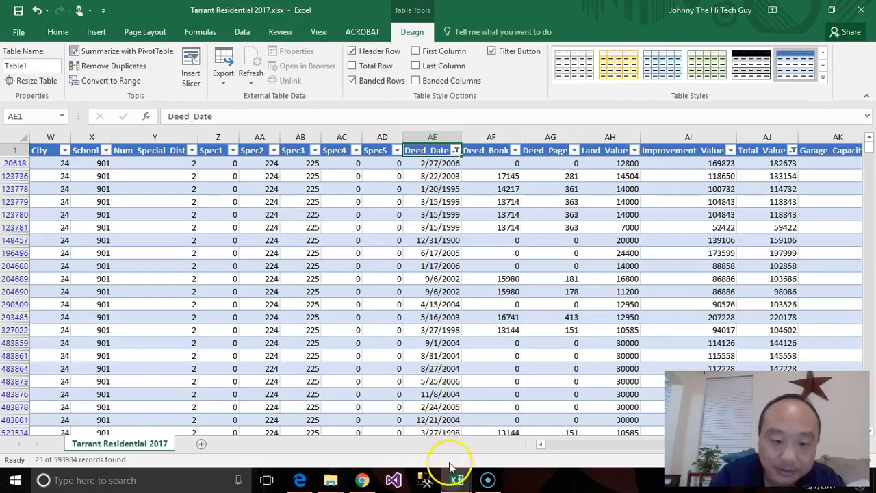
Switch to the Tarrant Appraisal District map in Chrome and examine the map grids adjoining 2120-384, including 2120-388.
click(363, 480)
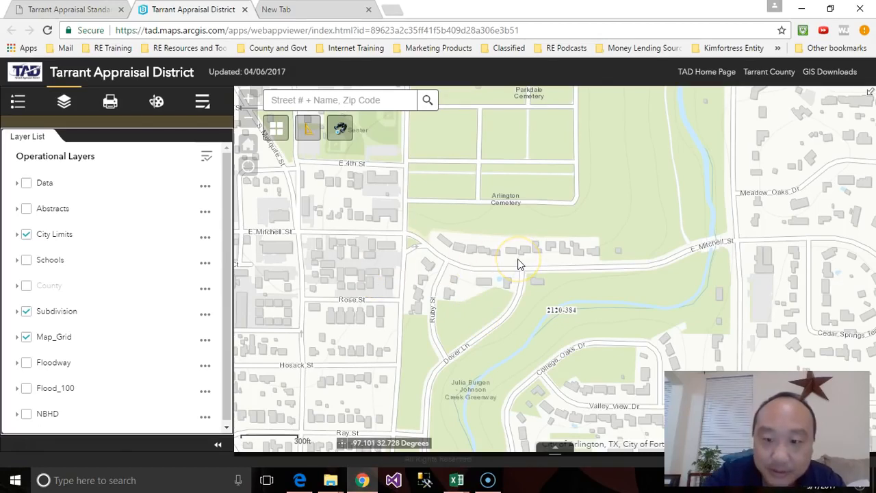
scroll(612, 201, down, 2)
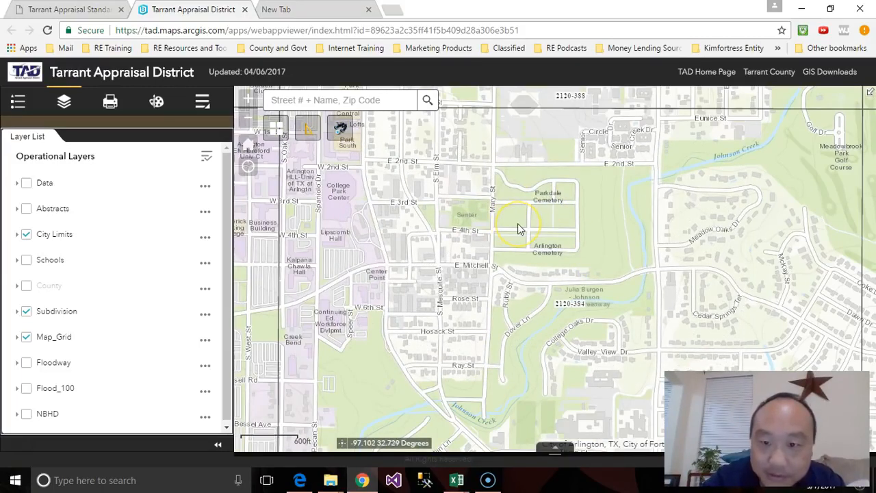
drag(445, 318, 587, 342)
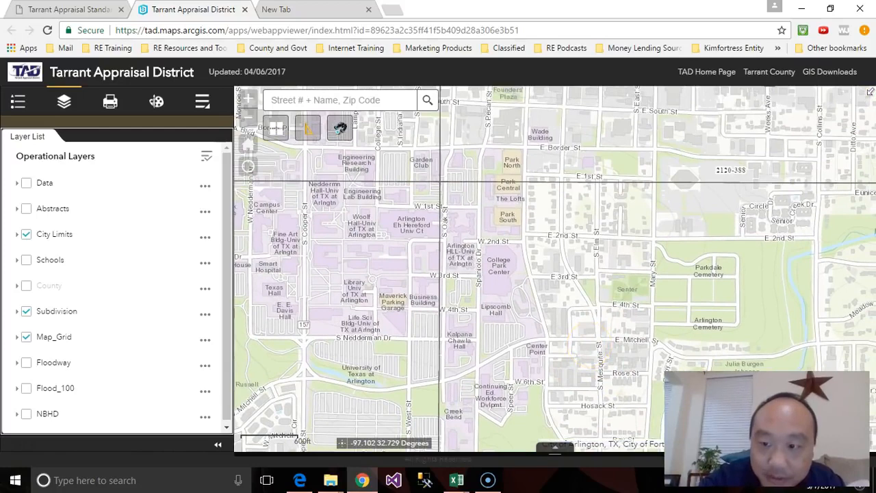
drag(723, 186, 661, 243)
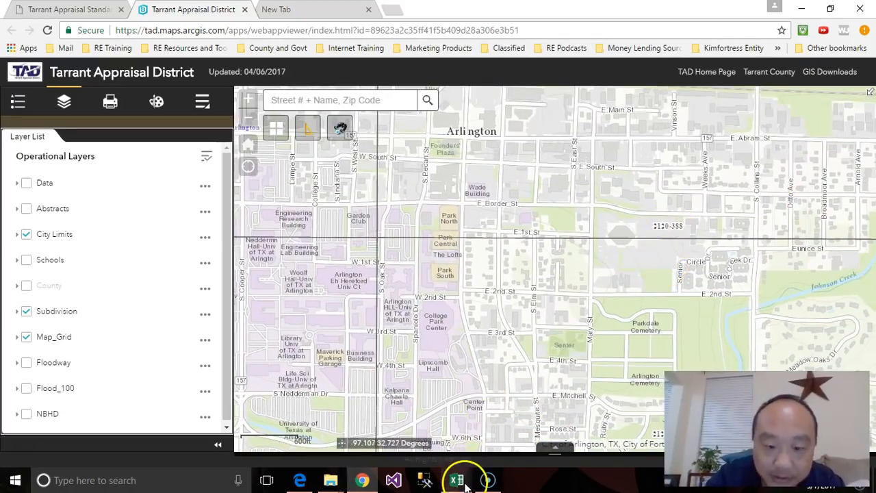
Switch back to the Excel workbook and add grids 2120-376, 2120-380 and 2120-388 to the TAD_Map filter alongside 2120-384.
mouse_move(461, 479)
click(512, 429)
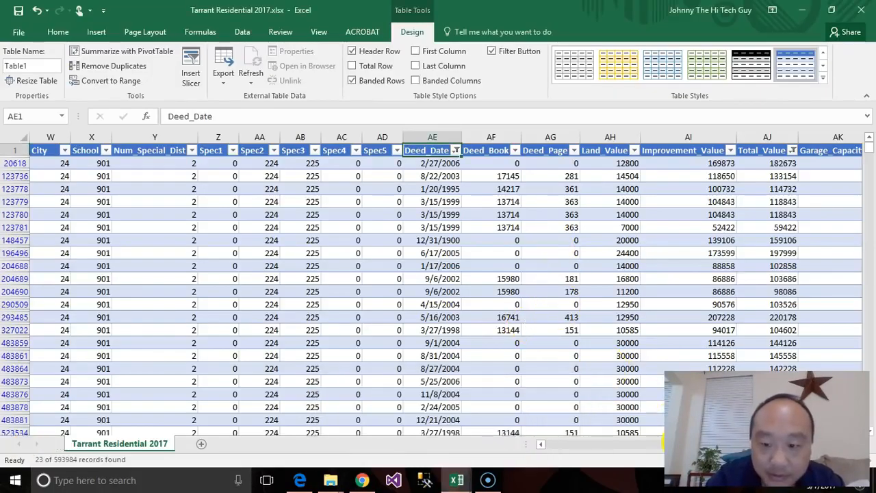
drag(679, 443, 611, 445)
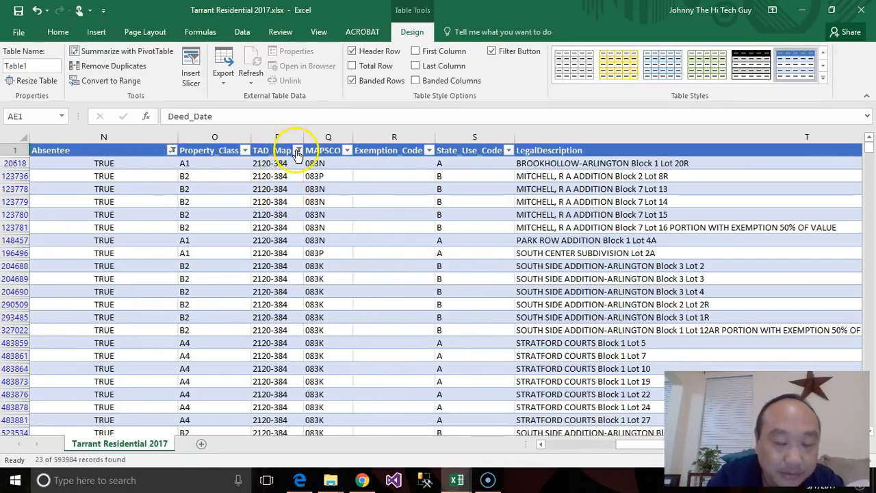
click(295, 150)
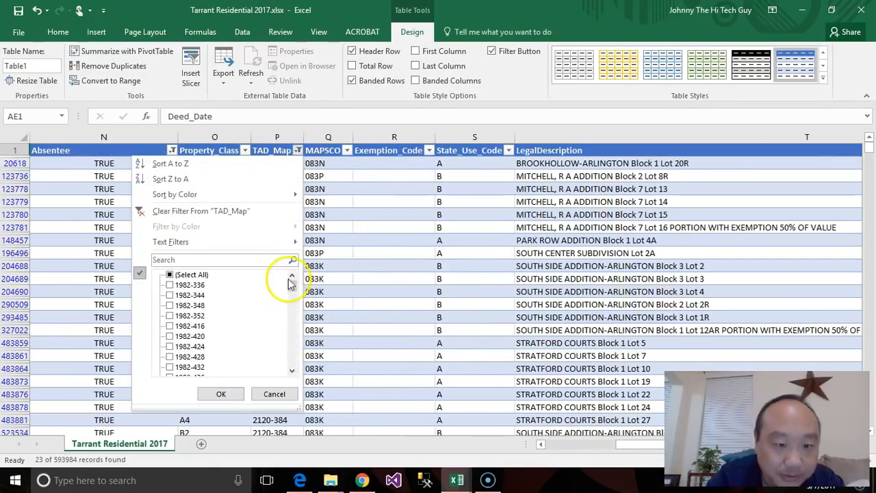
drag(292, 290, 293, 355)
click(170, 305)
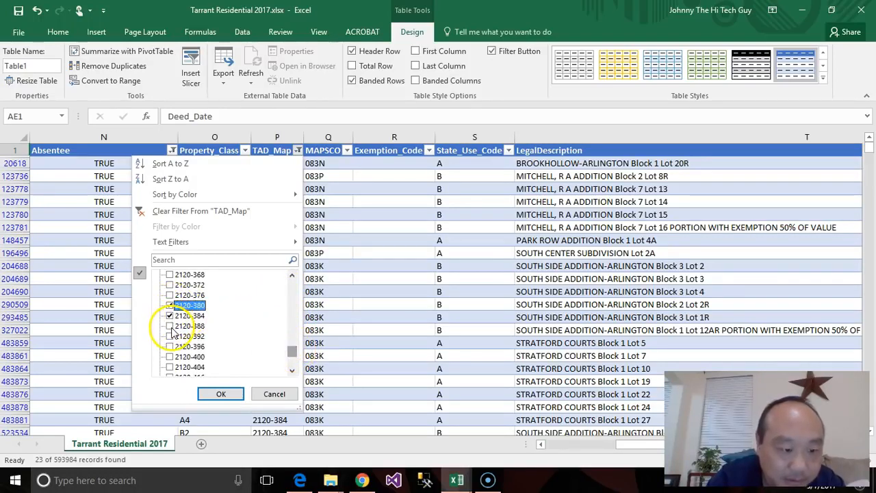
click(170, 326)
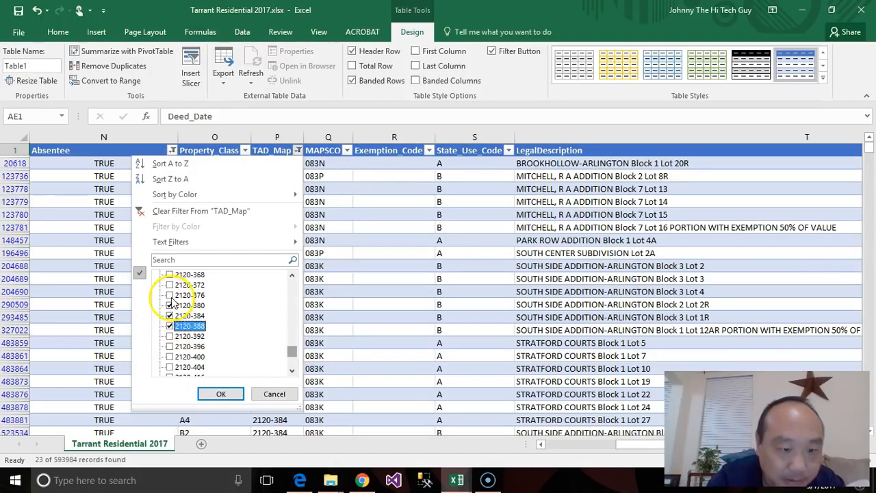
click(170, 295)
click(211, 394)
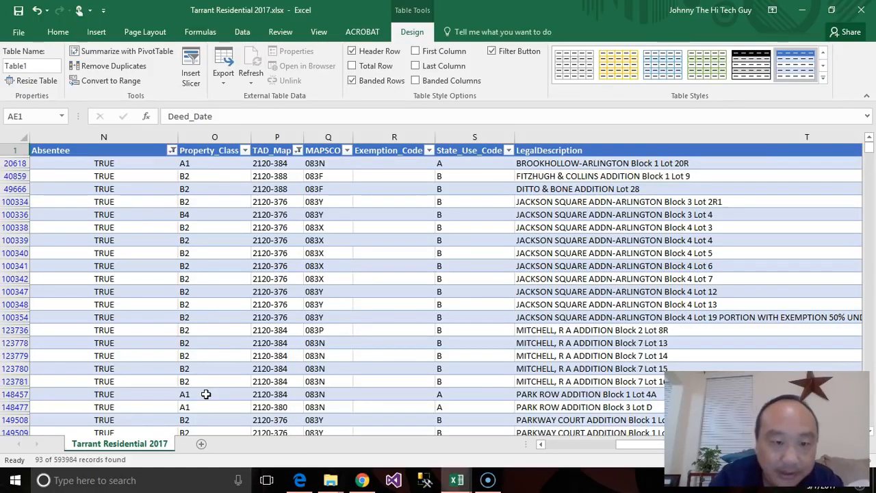
Switch to the Tarrant Appraisal District map in Chrome and examine the area covered by map grid 2120-388.
click(297, 150)
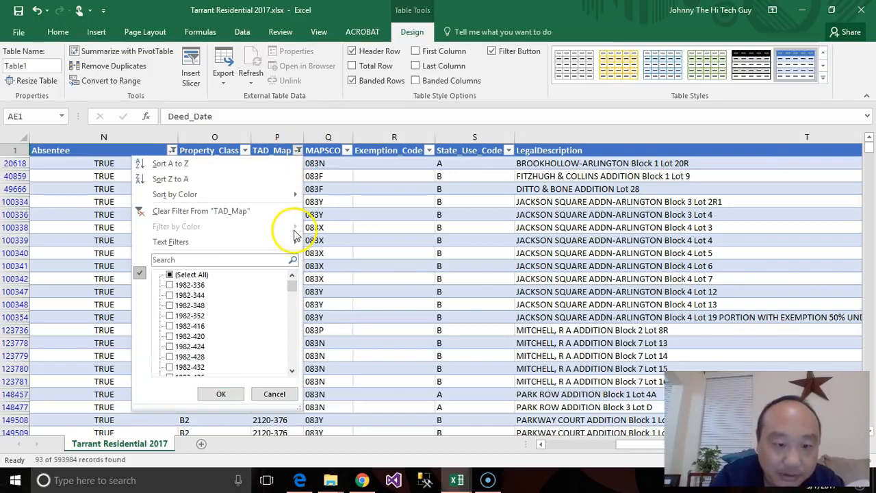
click(362, 480)
drag(709, 199, 562, 360)
drag(616, 264, 565, 350)
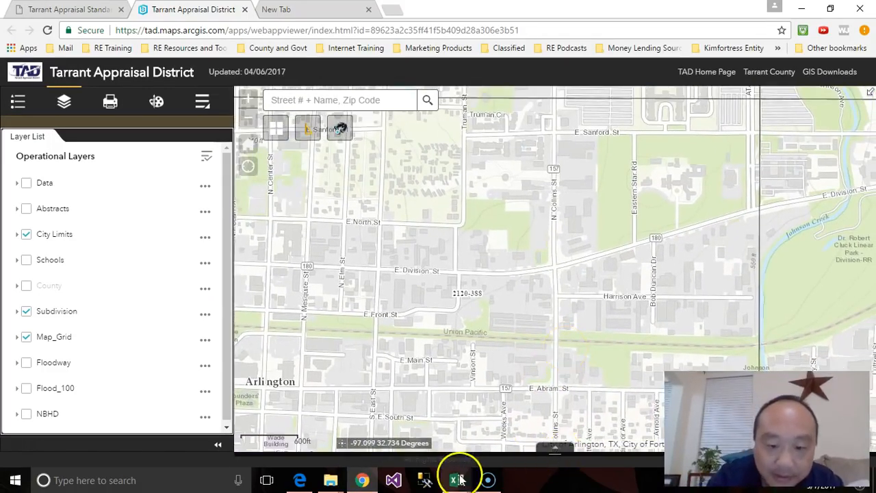
Return to the Excel workbook and filter the Num_Bedrooms column to exclude 5, 6 and 8 bedrooms.
mouse_move(455, 476)
click(514, 439)
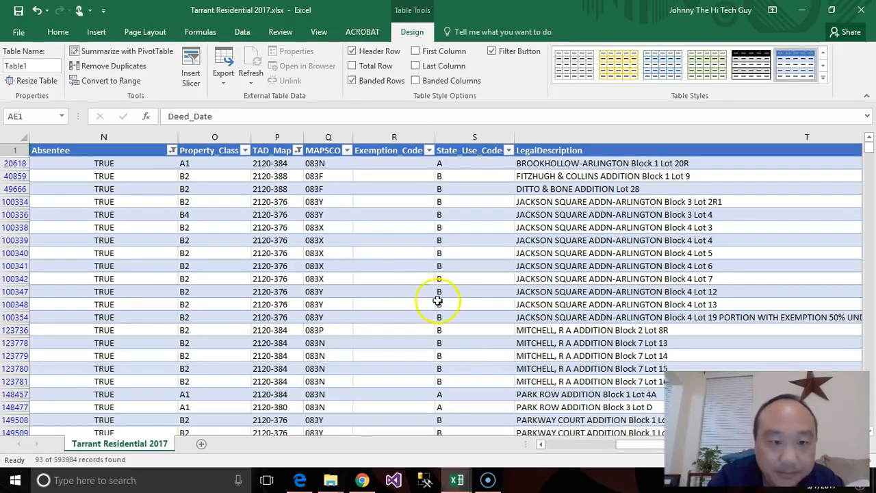
drag(633, 453, 676, 445)
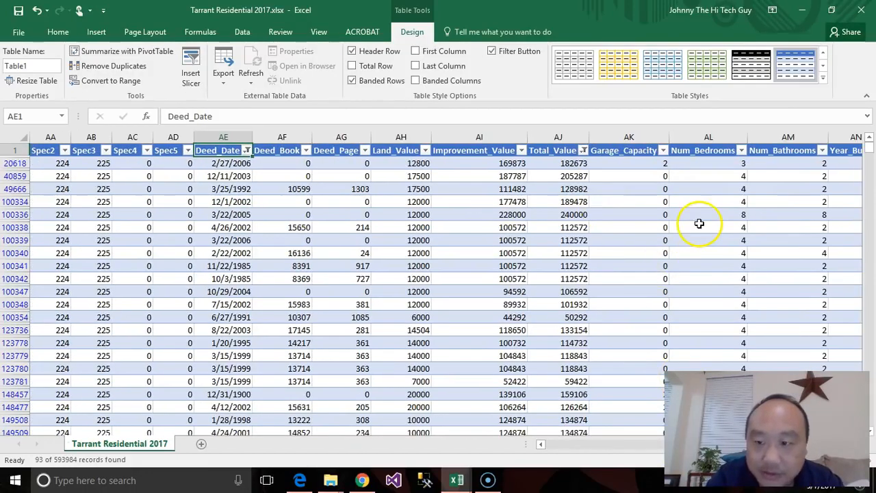
click(742, 151)
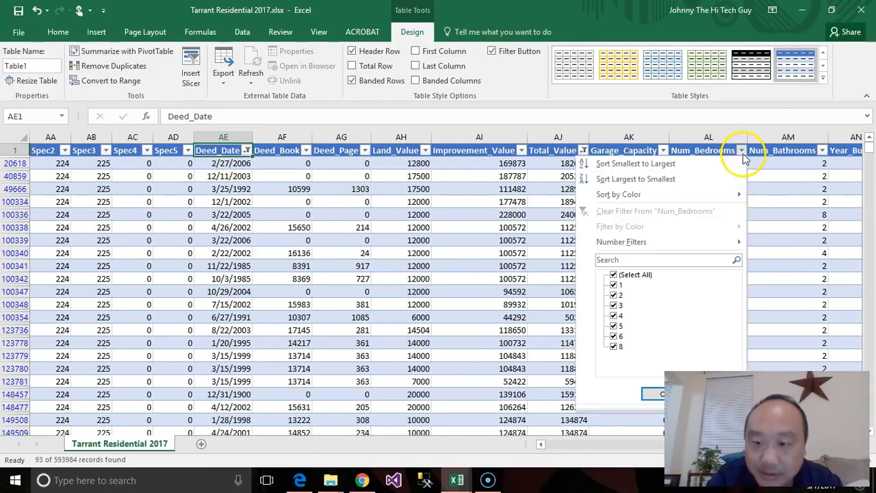
click(614, 346)
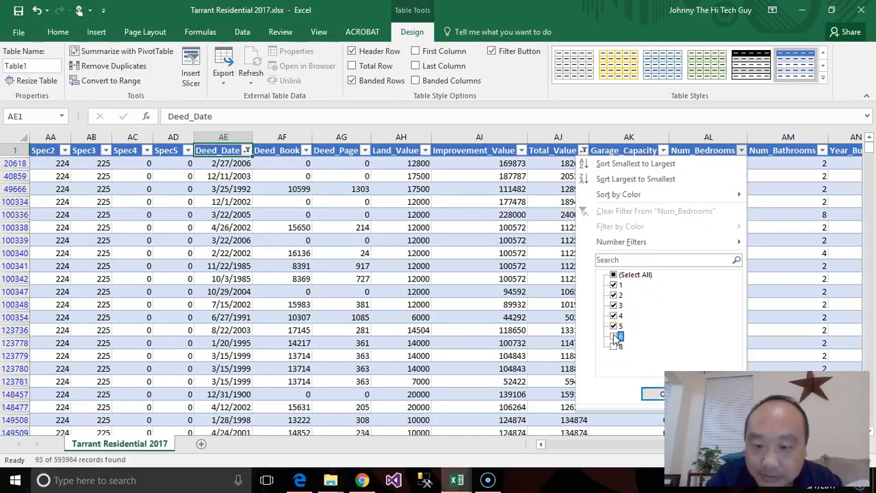
click(614, 326)
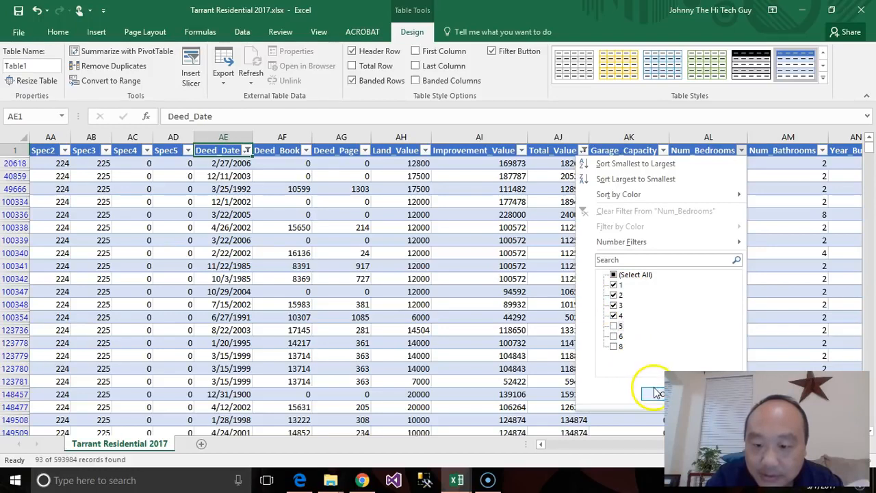
click(656, 393)
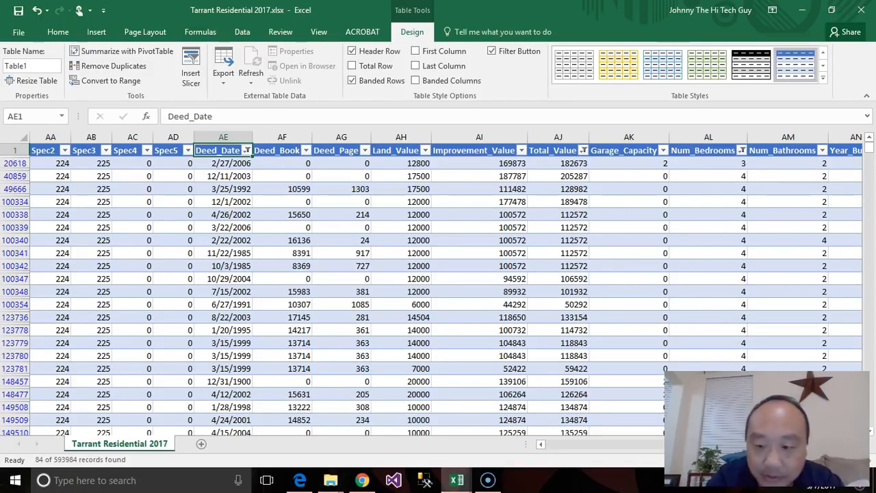
Extend the TAD_Map filter with grids 2120-364, 2120-368, 2120-372 and 2120-392.
scroll(445, 287, left, 5)
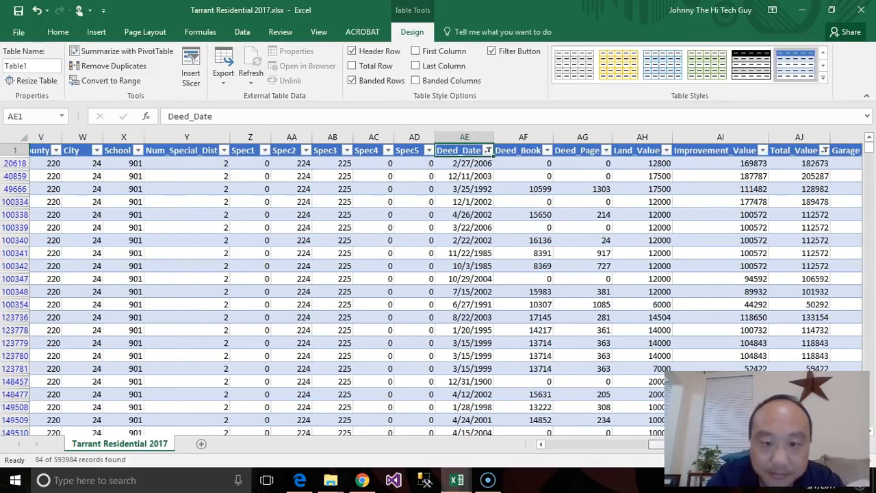
scroll(655, 448, left, 10)
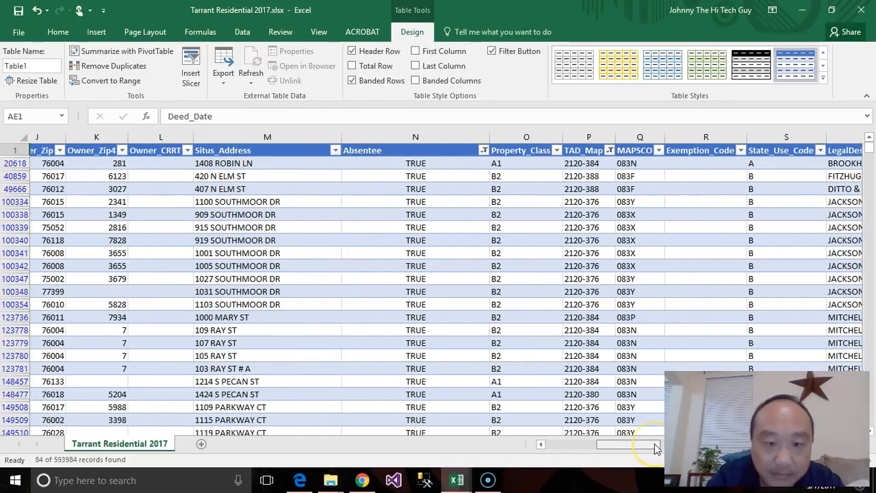
scroll(656, 448, left, 2)
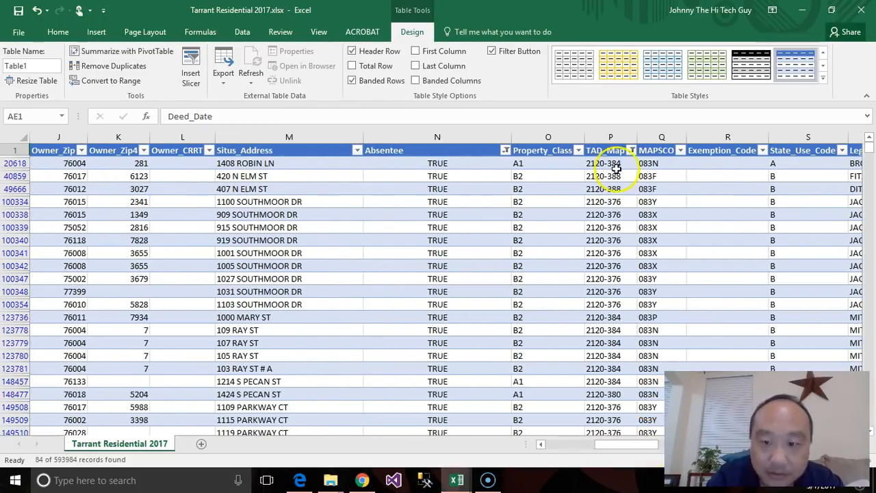
click(630, 150)
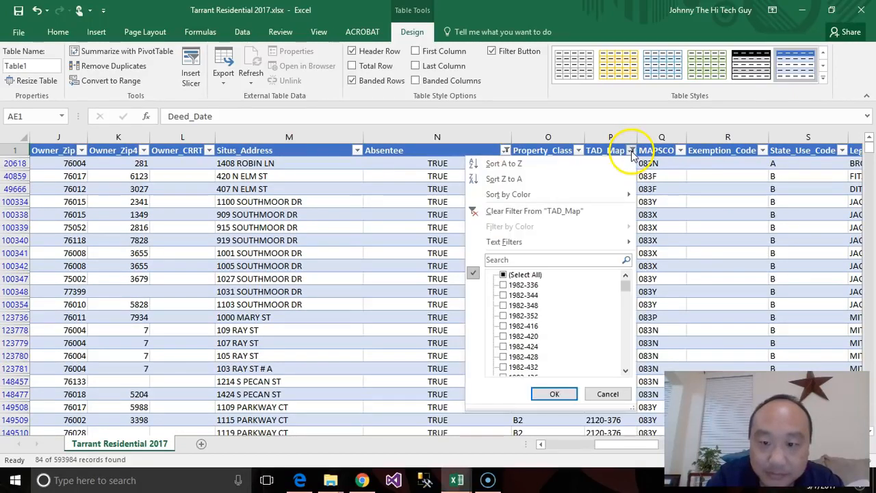
drag(625, 287, 630, 352)
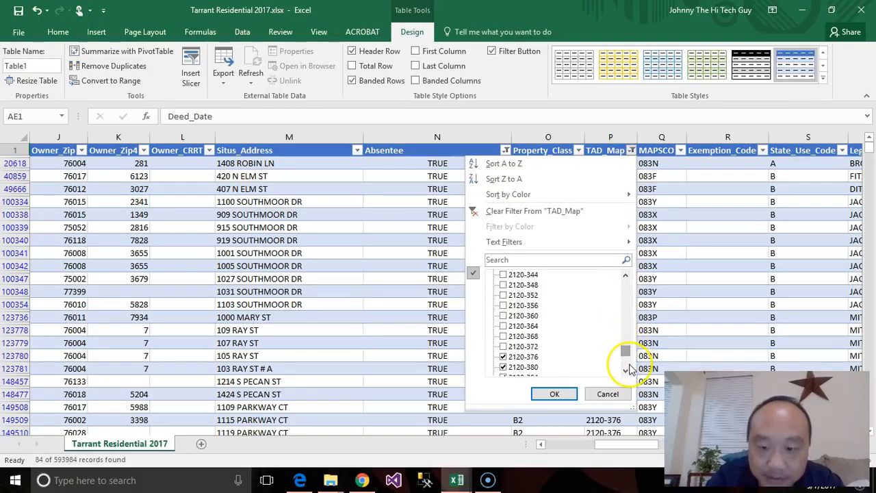
click(625, 370)
click(626, 370)
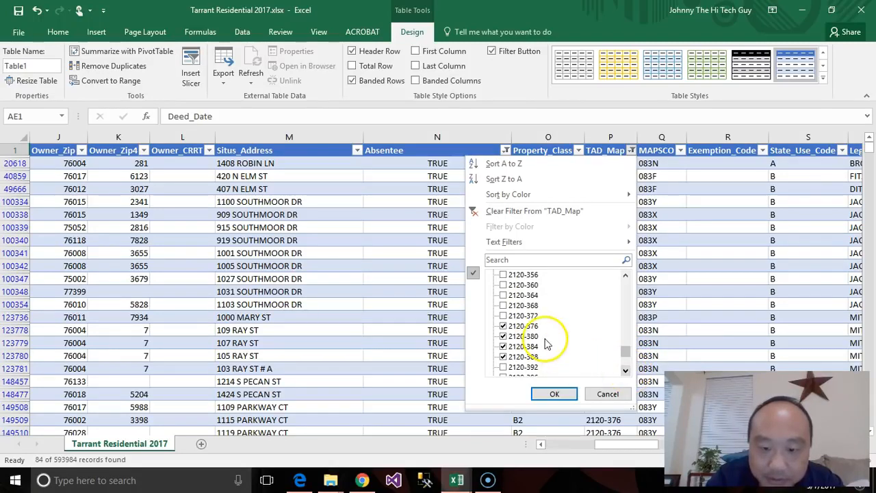
click(505, 315)
click(504, 305)
click(505, 295)
click(505, 367)
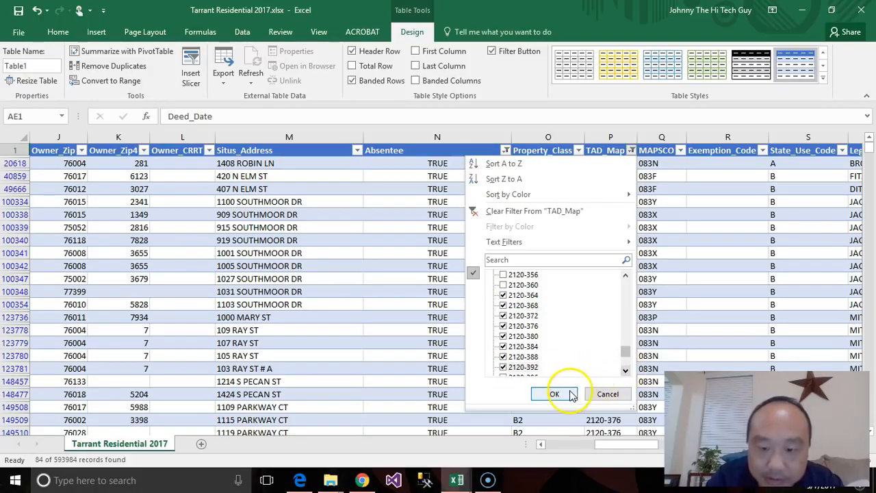
click(566, 392)
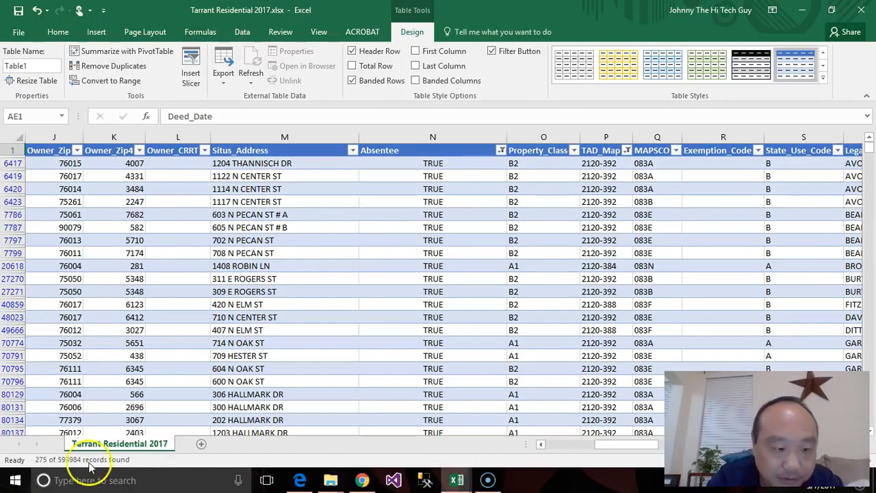
Switch to the appraisal district map in Chrome and examine the numbered map grids across the wider Arlington area.
click(363, 481)
scroll(485, 391, down, 1)
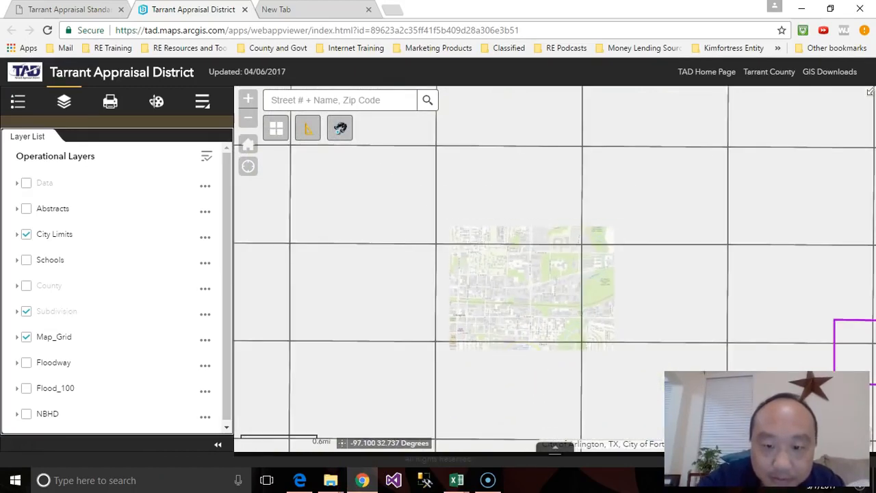
scroll(610, 180, down, 1)
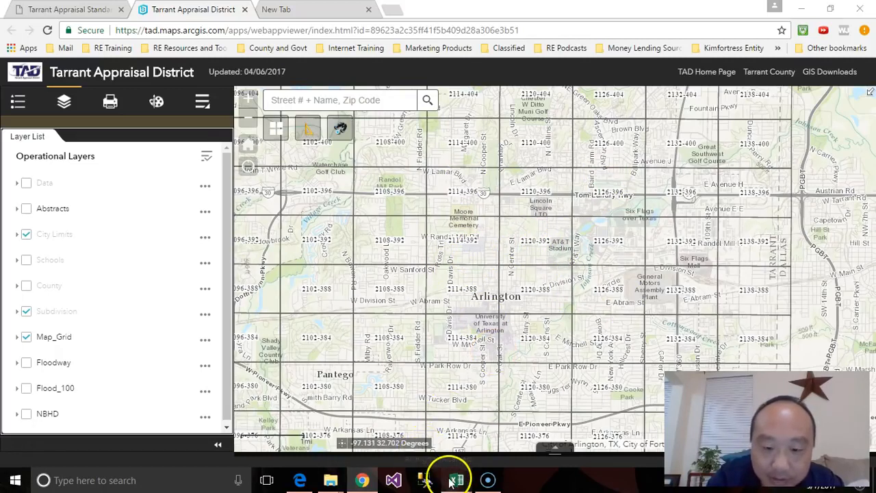
Return to the Tarrant Residential 2017 workbook in Excel and save it with the current filters.
mouse_move(482, 473)
click(485, 442)
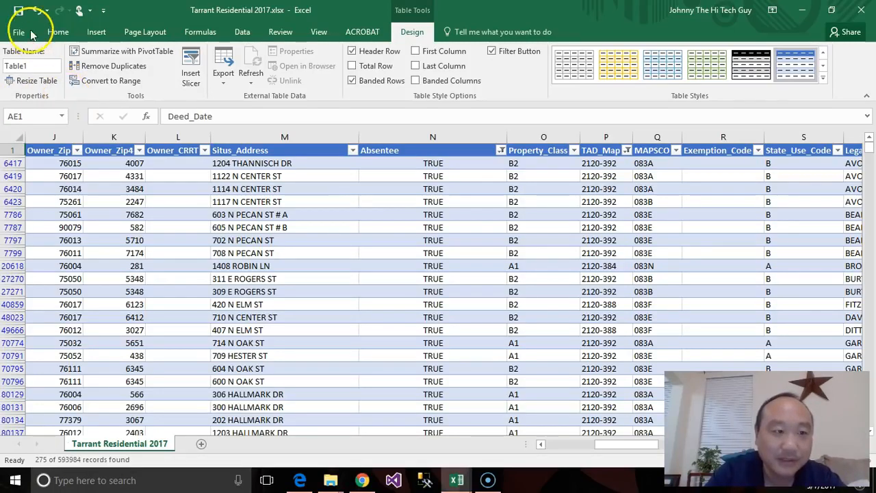
click(19, 11)
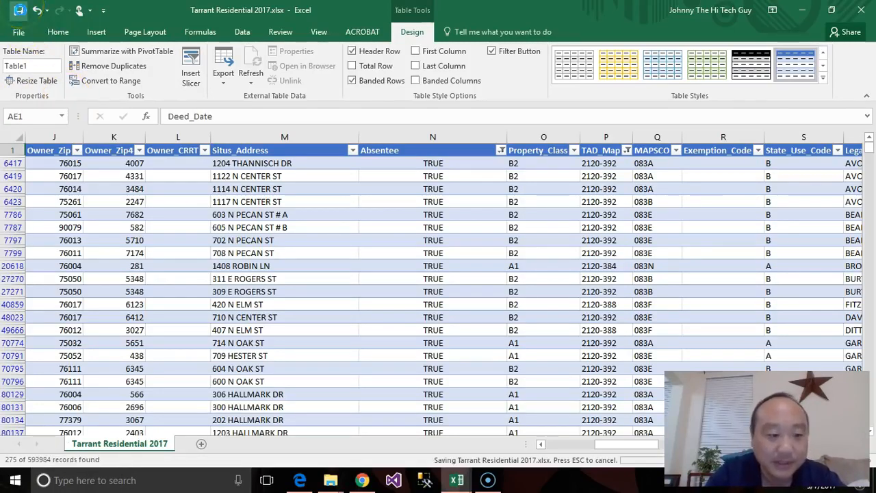